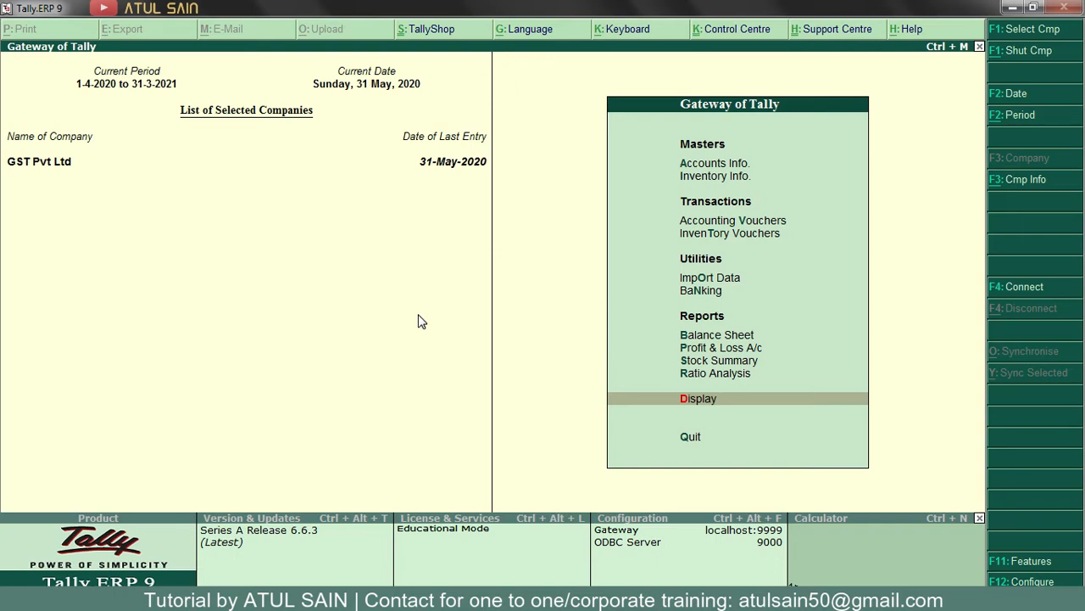
Step: Open the GSTR-1 report from the GST statutory reports
key(Return)
key(Down)
key(Down)
key(Down)
key(Down)
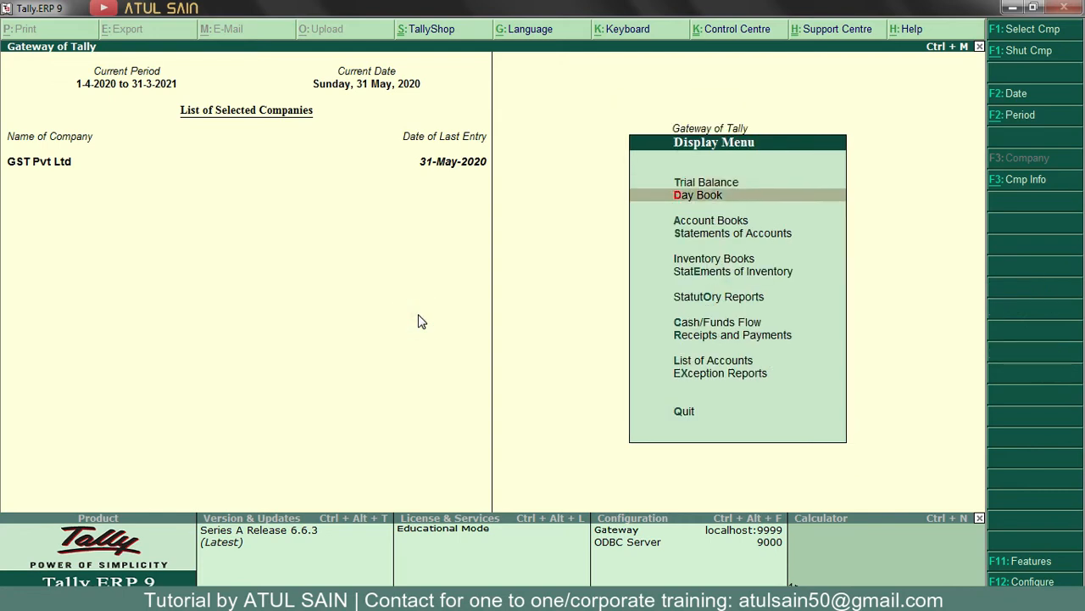
key(Down)
key(Down)
key(Return)
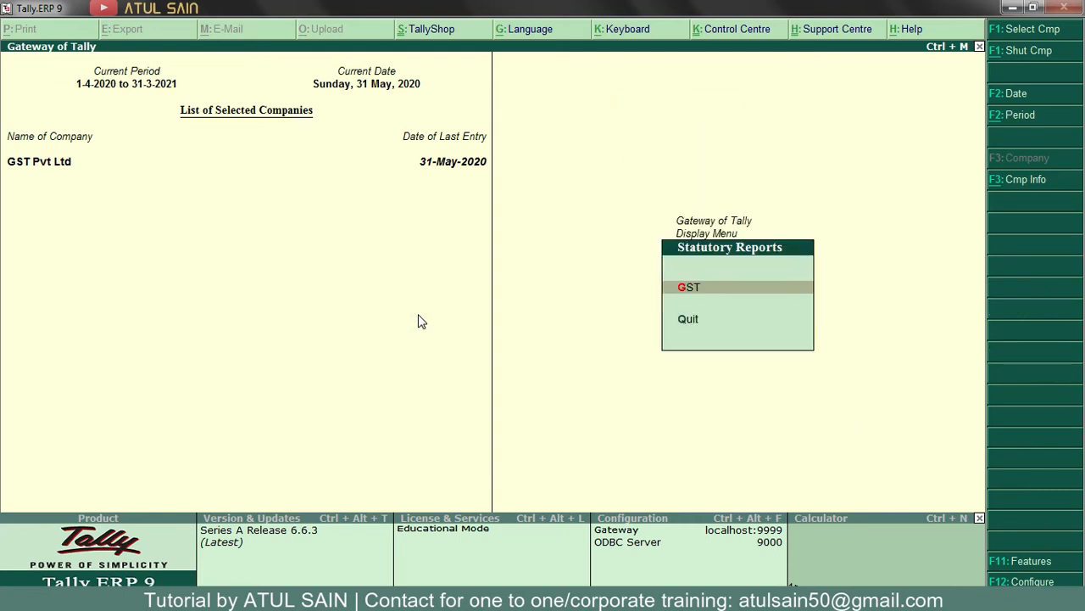
key(Return)
key(Return)
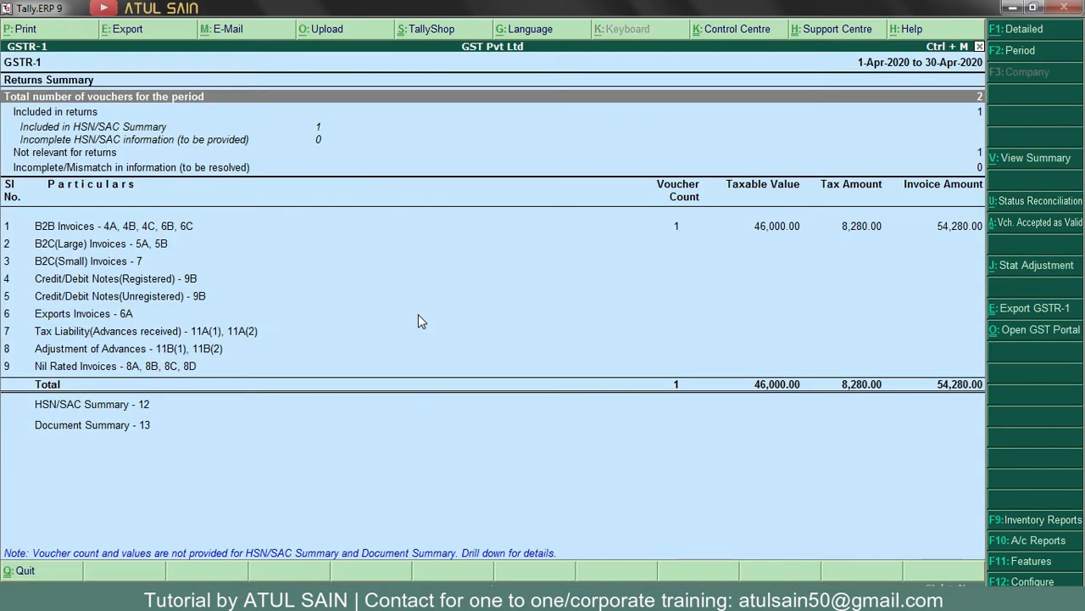
Step: Set the end date of the GSTR-1 period to 31-5, and leave the report
key(F2)
key(Return)
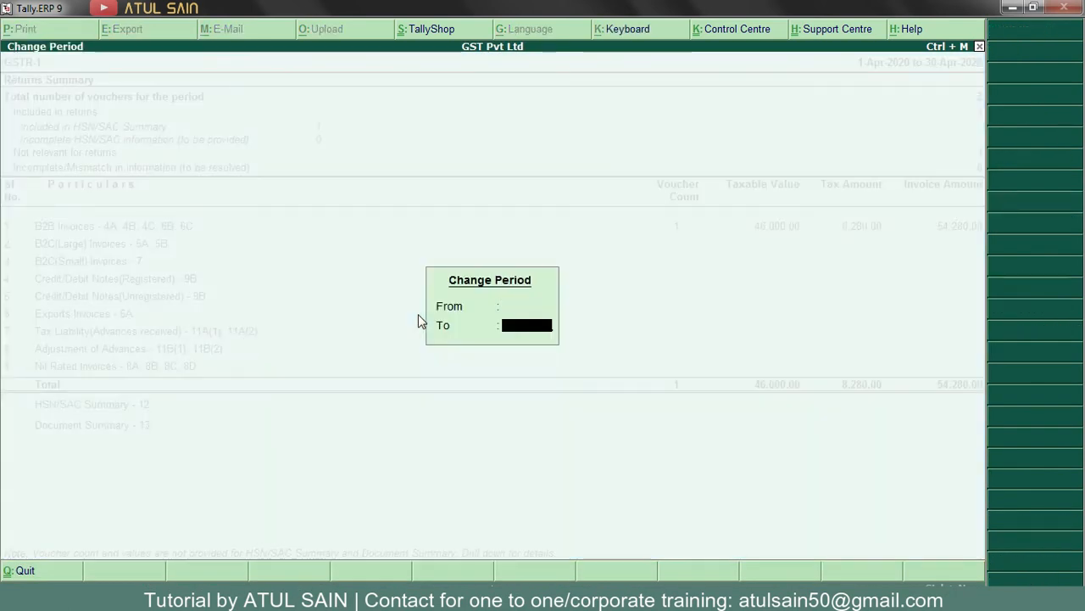
text(31-5)
key(Return)
key(Escape)
Step: View the GSTR-2 and GSTR-3B returns summaries in turn, and return to the list of GST reports
key(Down)
key(Return)
key(Escape)
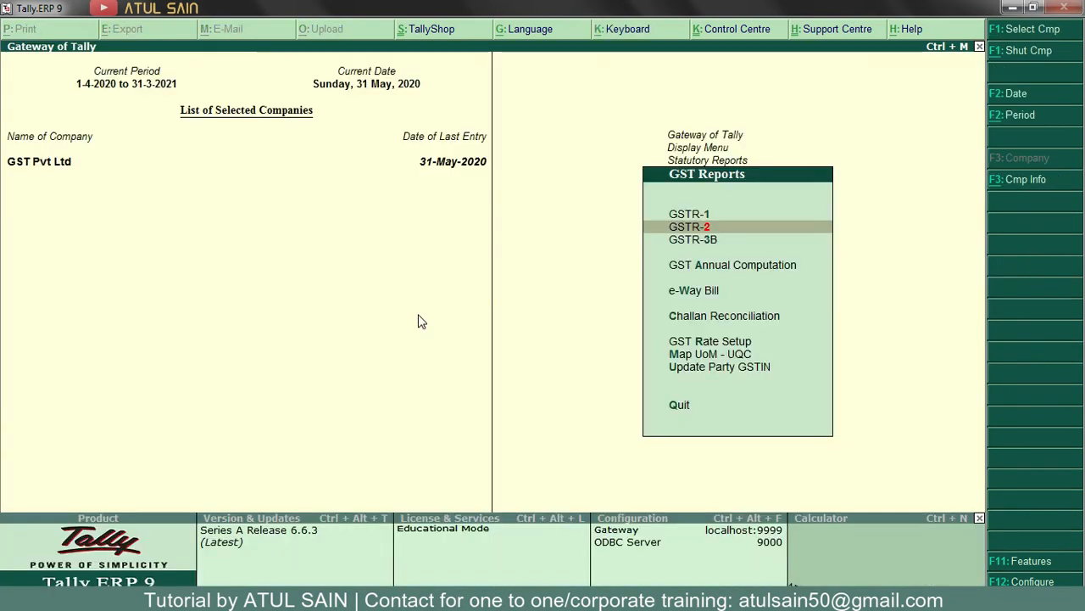
key(Down)
key(Return)
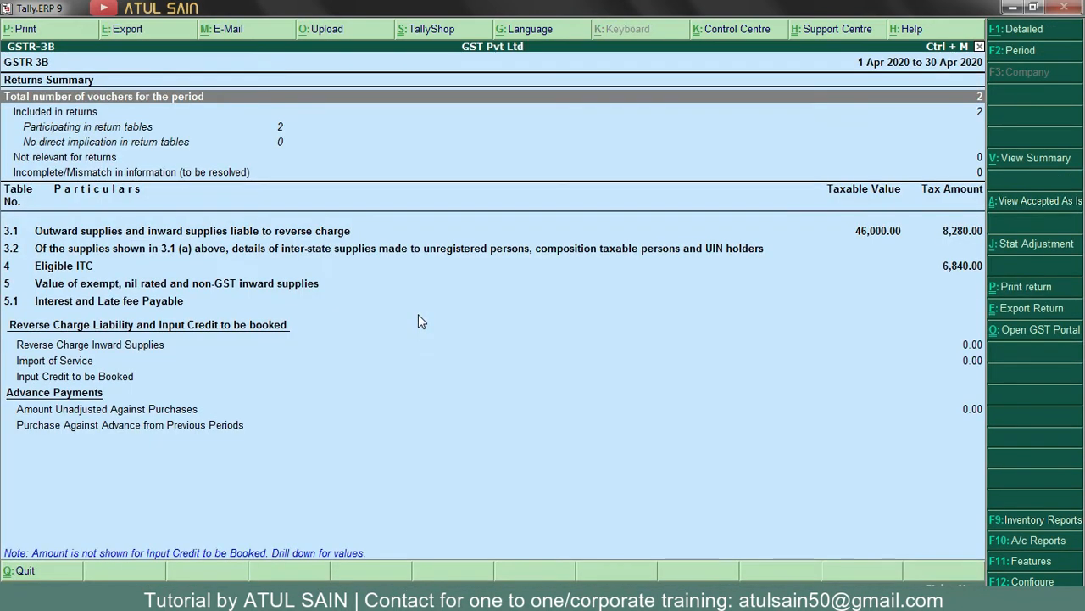
key(Escape)
key(Up)
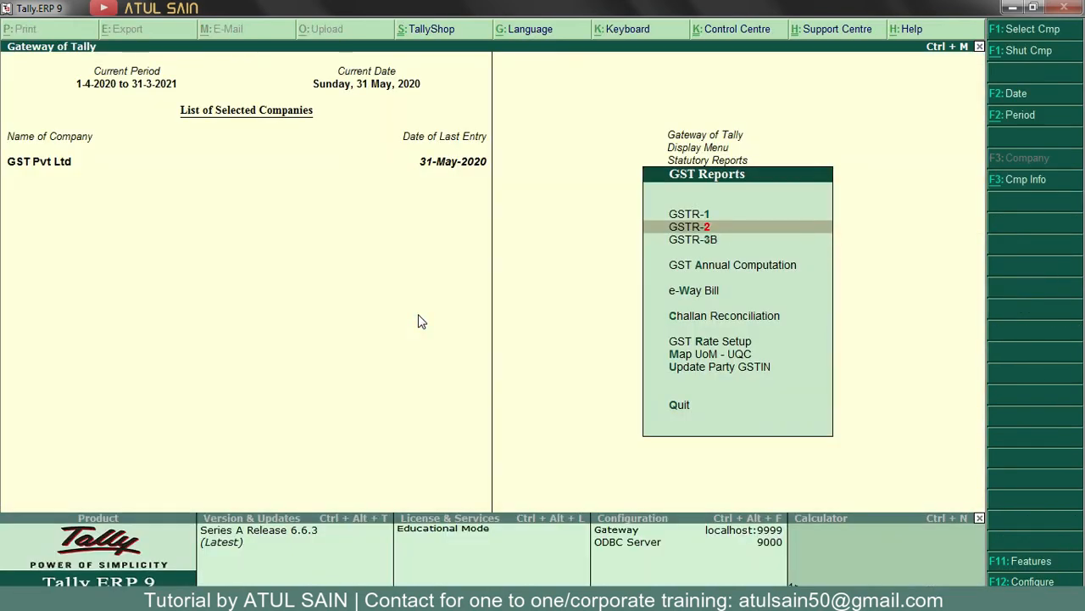
Step: Open the GSTR-2 report and extend its period to 31-5
key(Return)
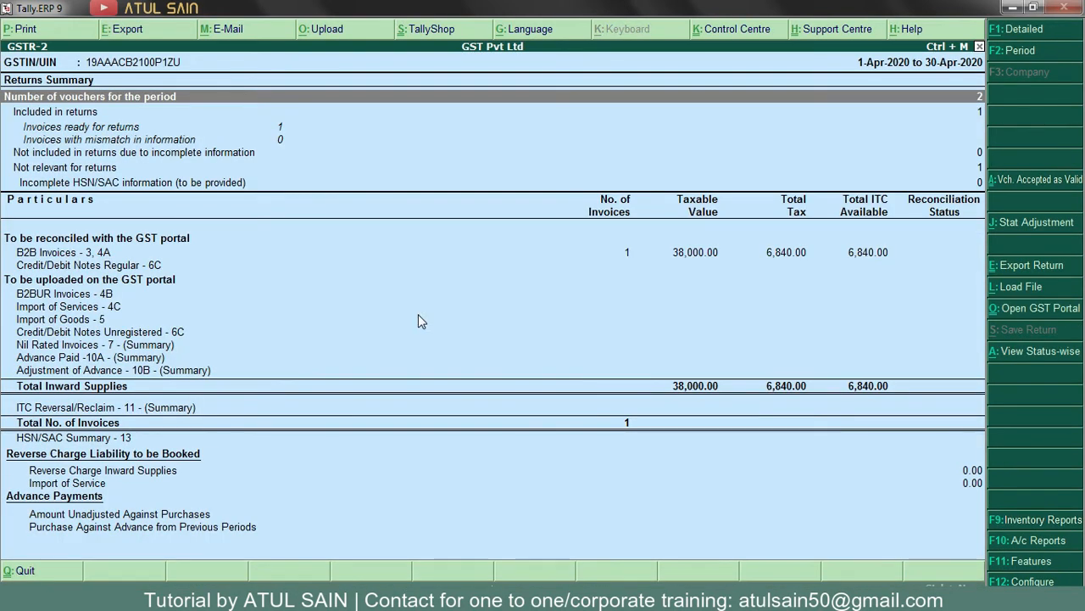
key(alt+F1)
key(Escape)
key(Return)
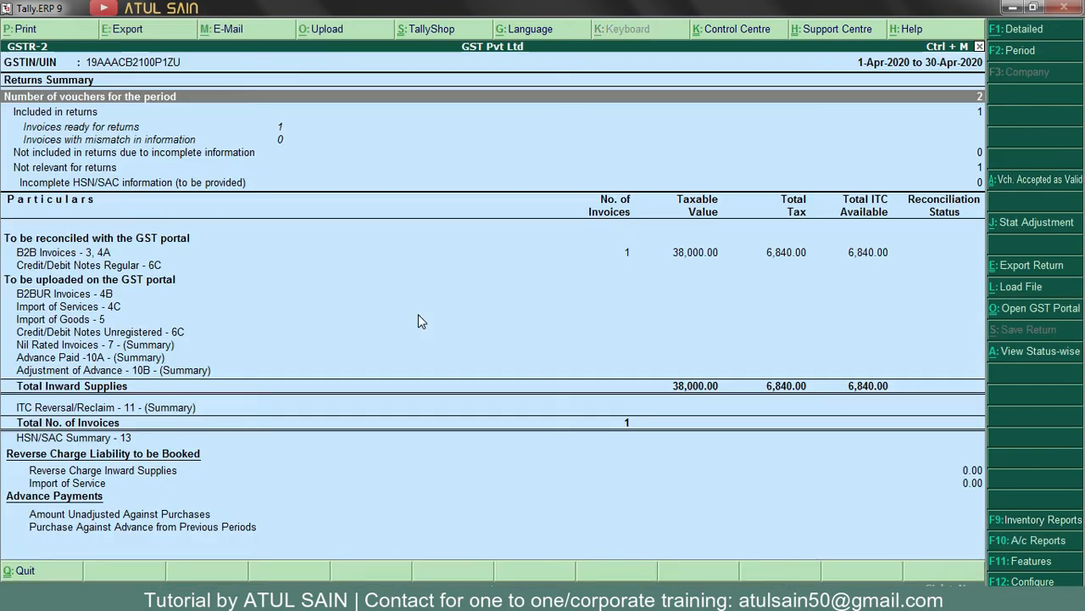
key(F2)
key(Return)
text(31-5)
key(Return)
Step: Examine the Sodi House invoices under B2B Invoices in GSTR-2, and return to the Gateway of Tally
key(Down)
key(Down)
key(Down)
key(Down)
key(Down)
key(Down)
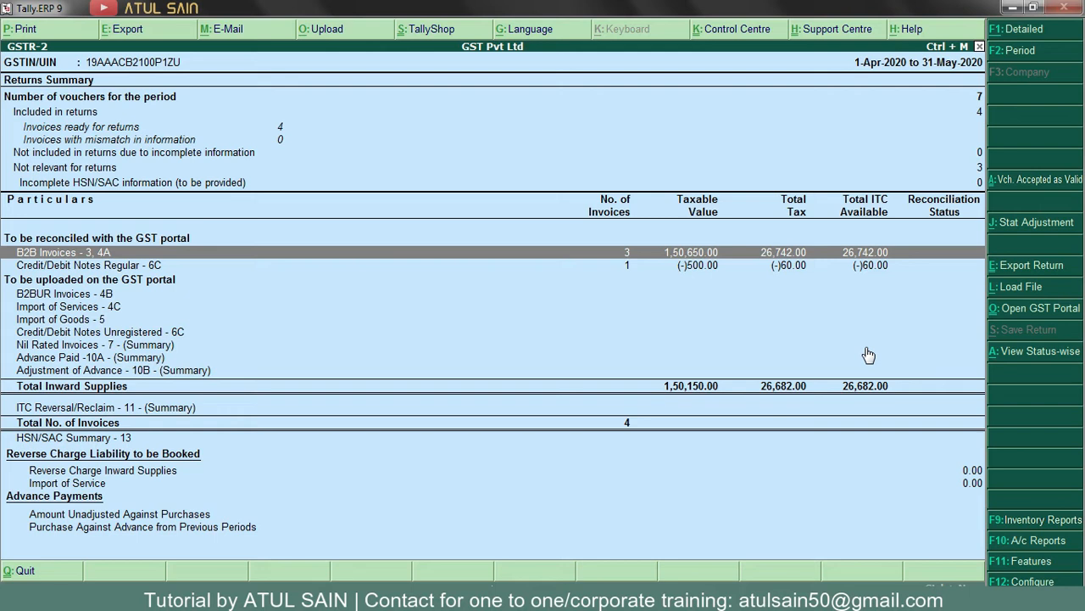
key(Return)
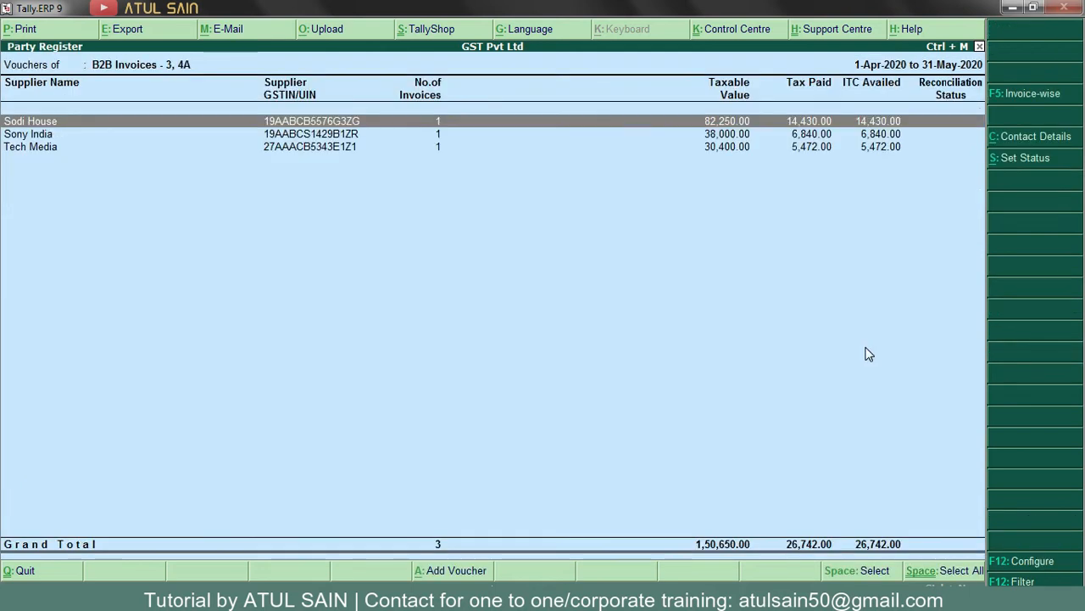
key(Return)
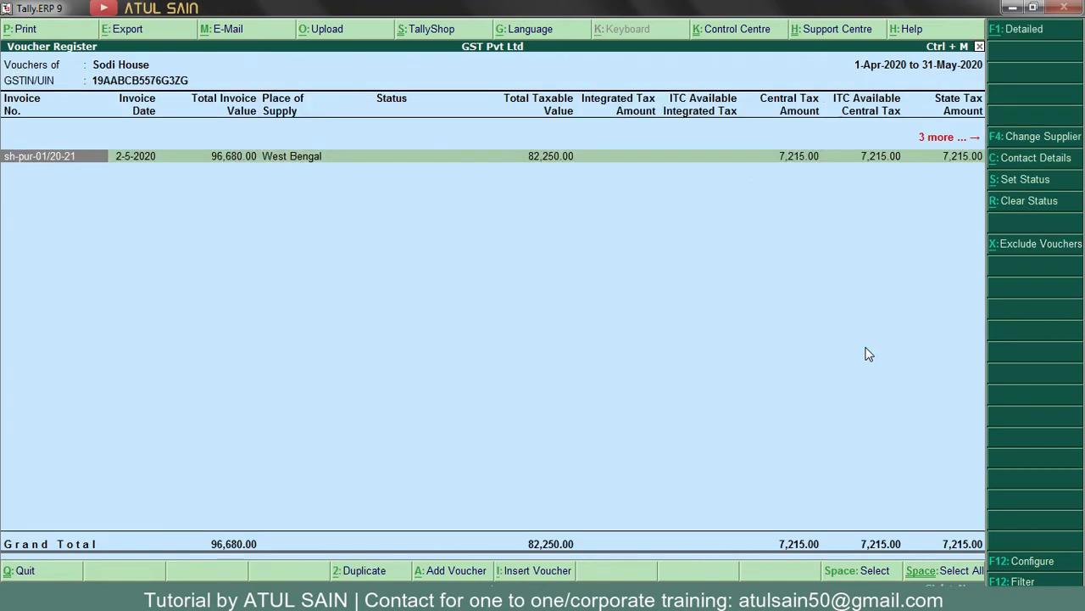
key(Escape)
key(Escape)
key(Escape)
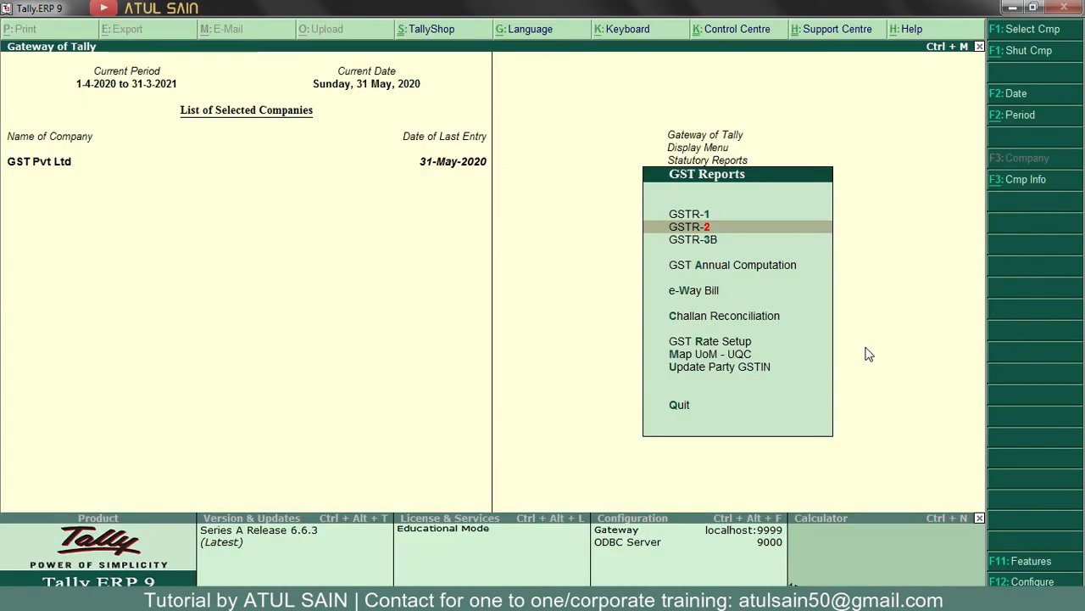
key(Escape)
key(Escape)
key(Escape)
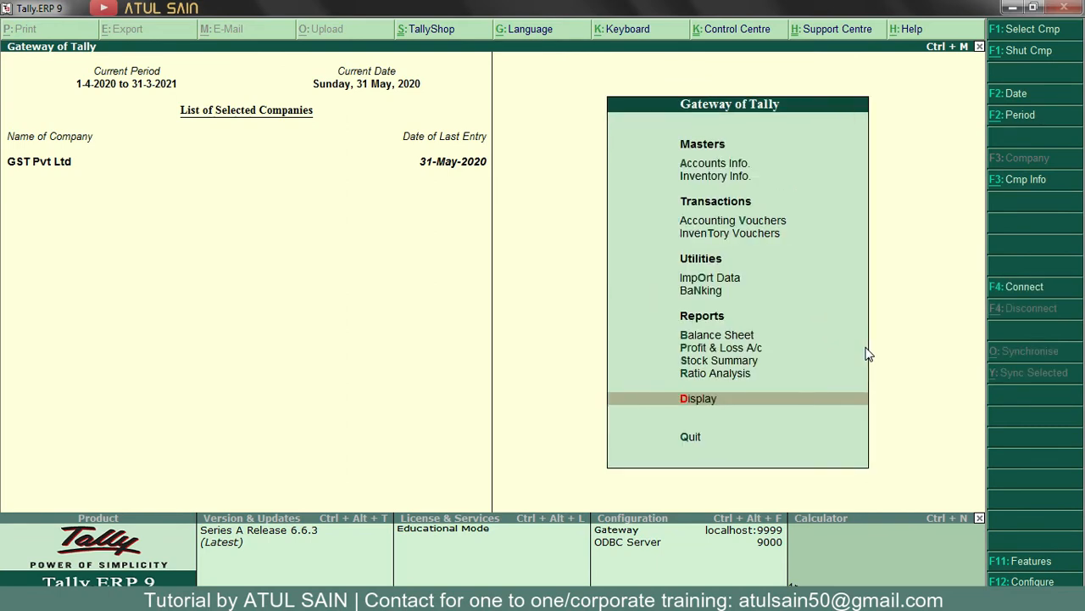
Step: Open the Balance Sheet and show it in detailed form
key(Up)
key(Up)
key(Up)
key(Up)
key(Return)
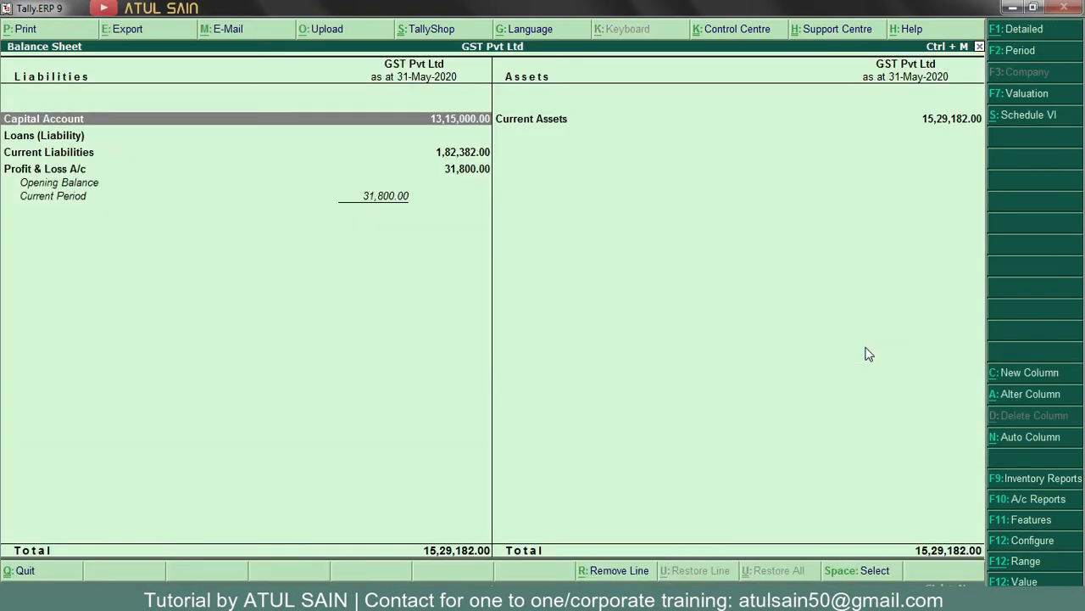
key(alt+F1)
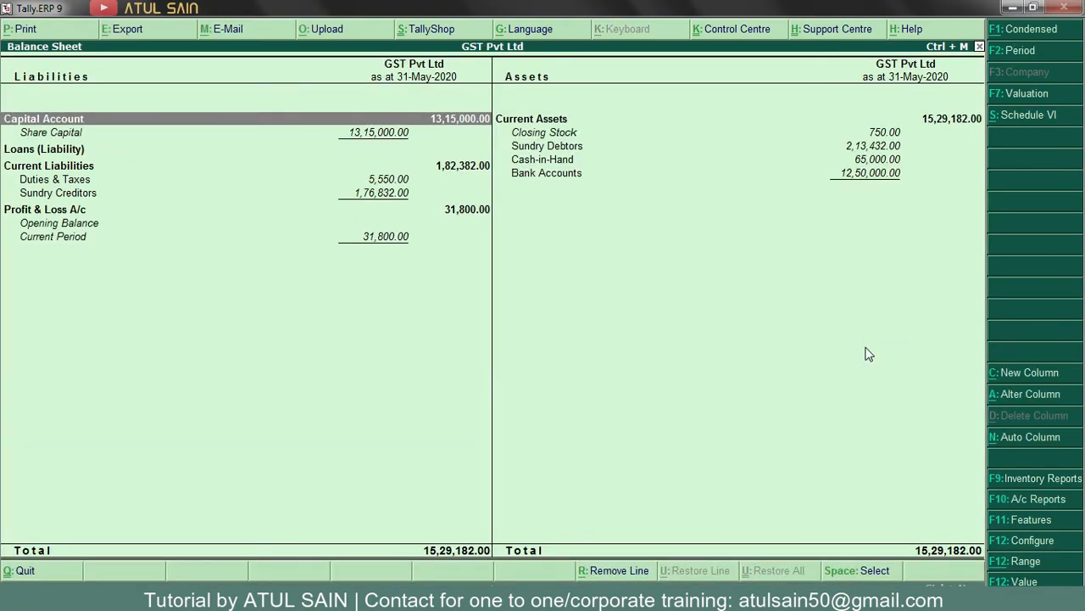
Step: Examine the monthly summary of the CGST ledger within the Duties & Taxes group
key(Down)
key(Down)
key(Down)
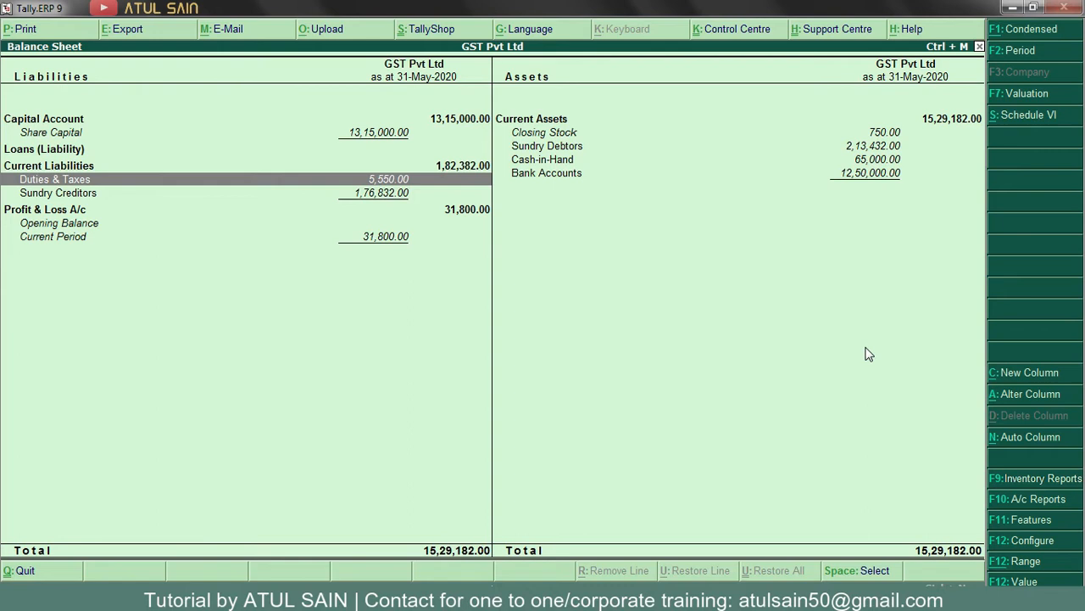
key(Return)
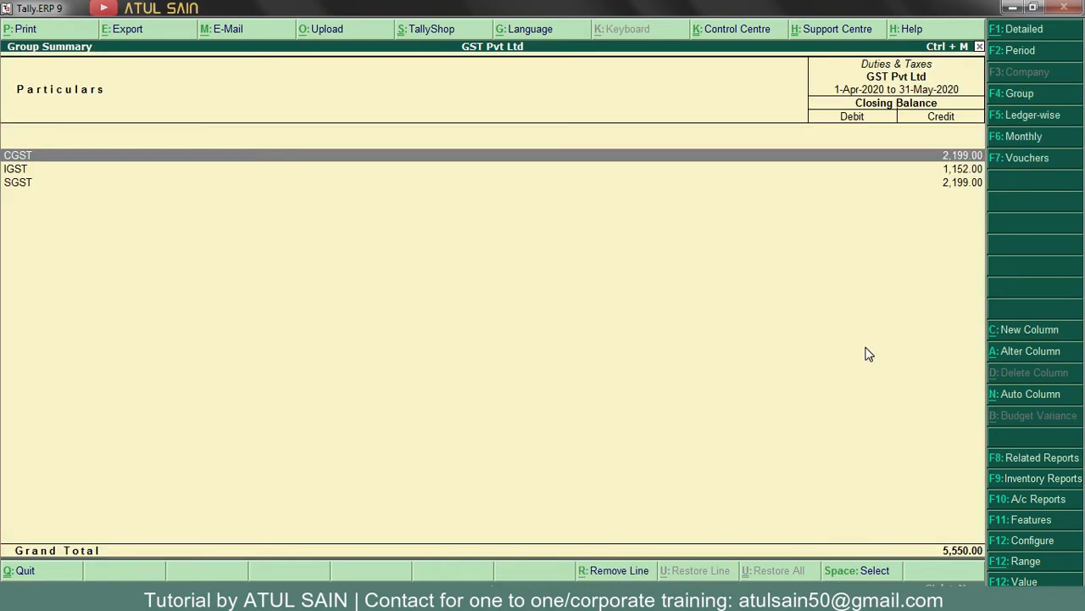
key(Return)
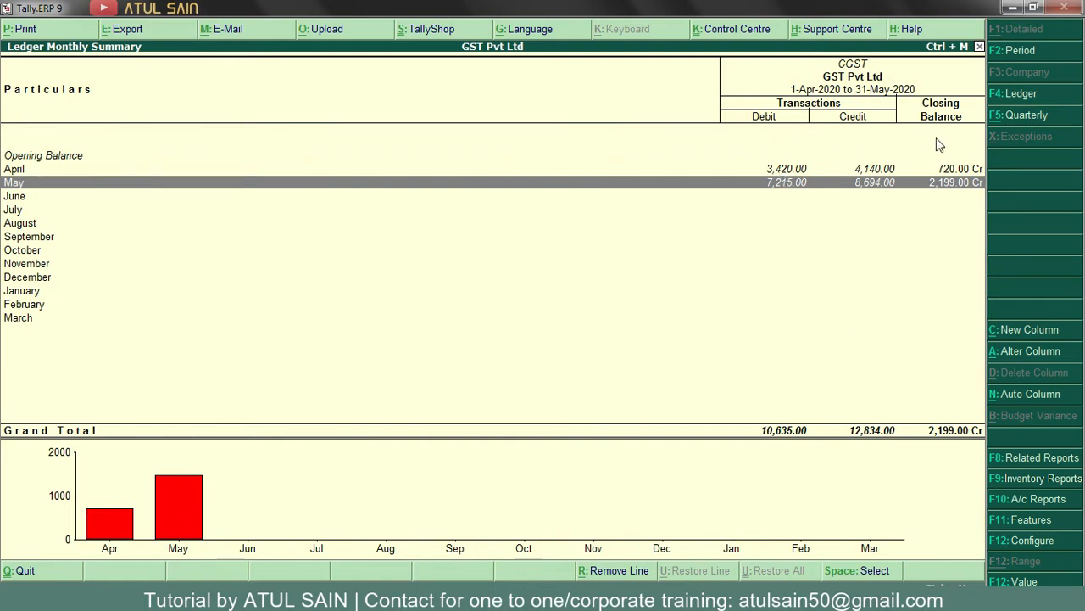
key(Escape)
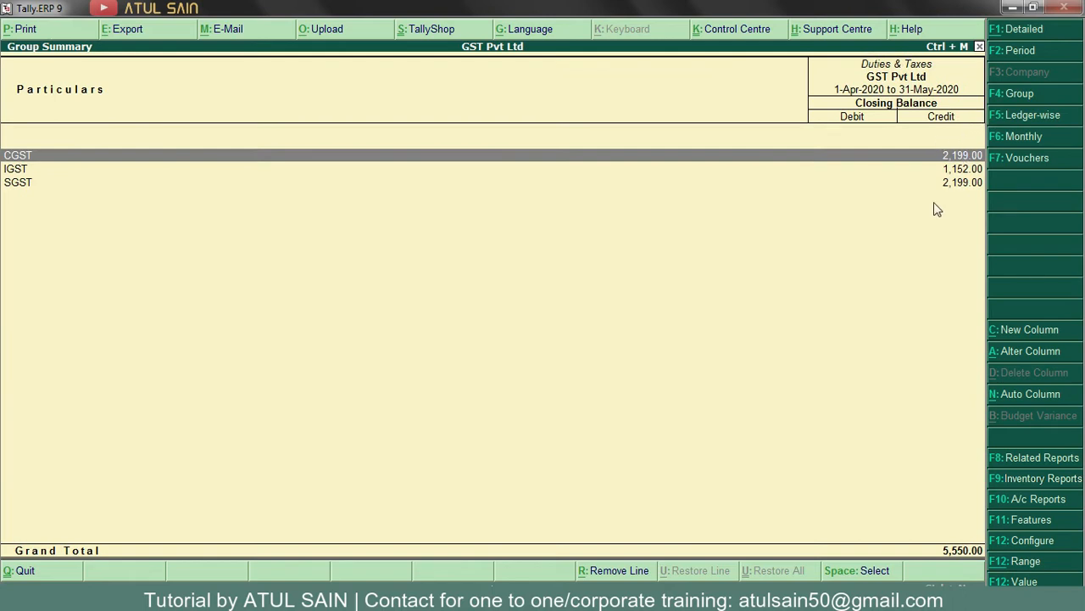
key(Return)
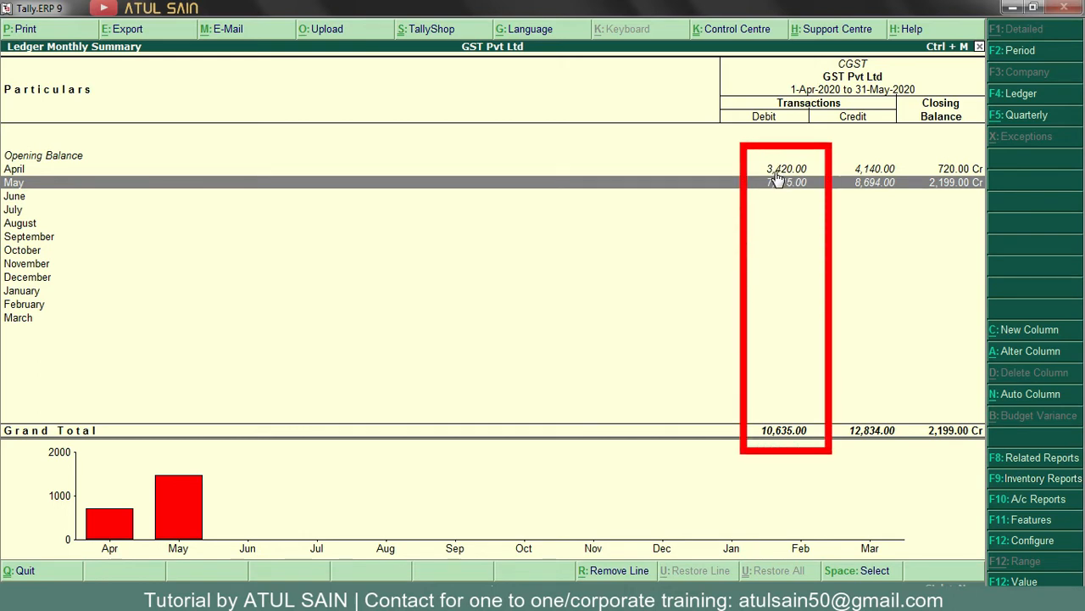
Step: Note the CGST ledger's total debit of 10635 in the calculator
key(ctrl+n)
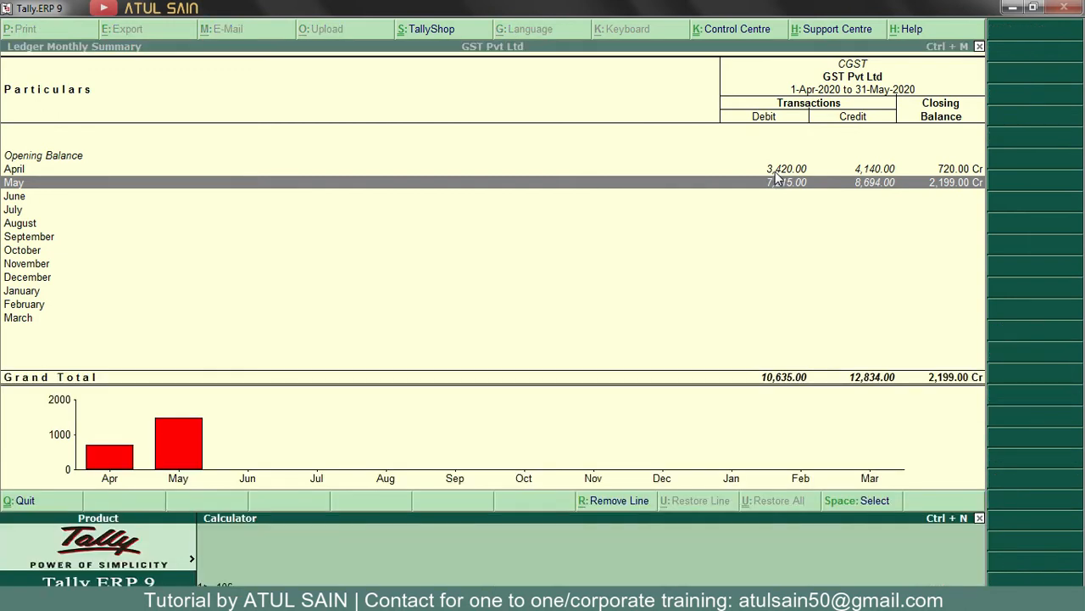
text(10635)
key(Return)
key(ctrl+m)
Step: Check the monthly summaries of the SGST and IGST ledgers in the Duties & Taxes group
key(Escape)
key(Down)
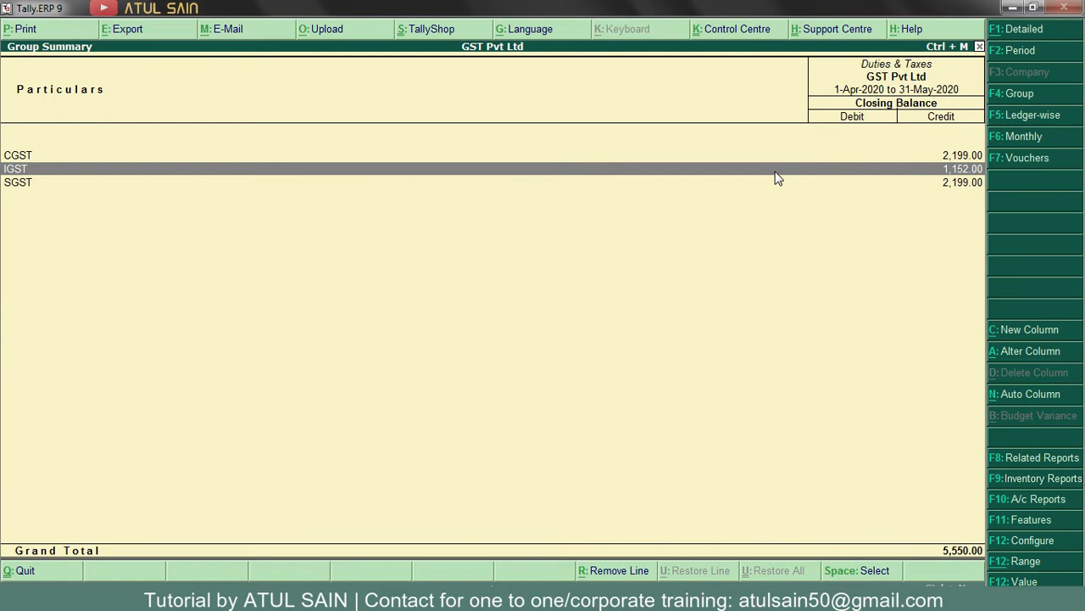
key(Down)
key(Return)
key(Escape)
key(Up)
key(Return)
Step: Note the IGST ledger's total debit of 5472 in the calculator, and return to the Balance Sheet
key(ctrl+n)
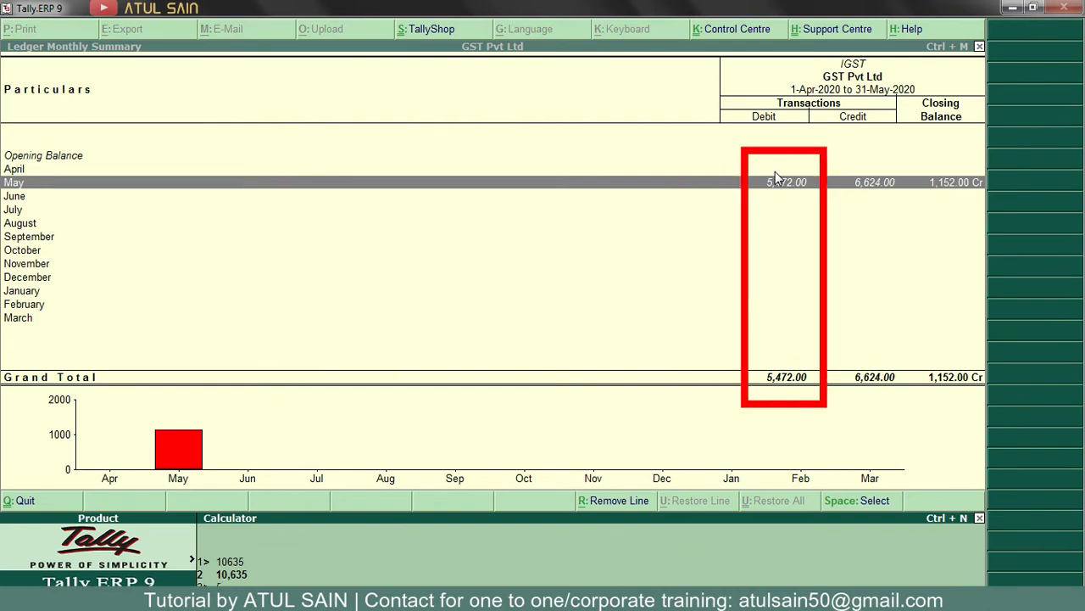
text(5472)
key(Return)
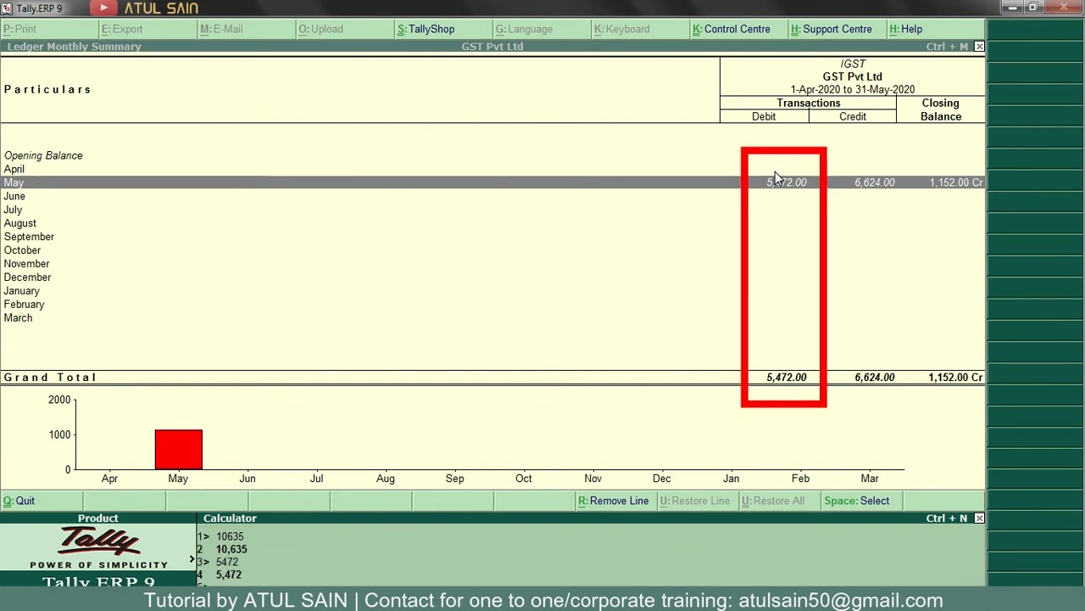
key(ctrl+m)
key(Escape)
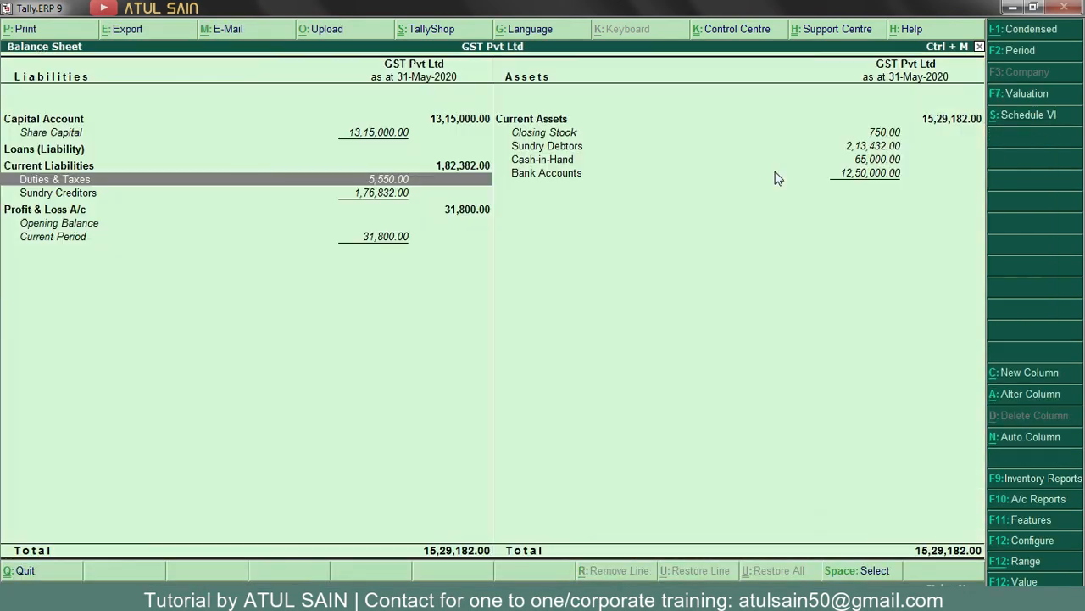
Step: Leave the Balance Sheet and open the GSTR-2 report from the GST statutory reports
key(Escape)
key(Down)
key(Down)
key(Down)
key(Down)
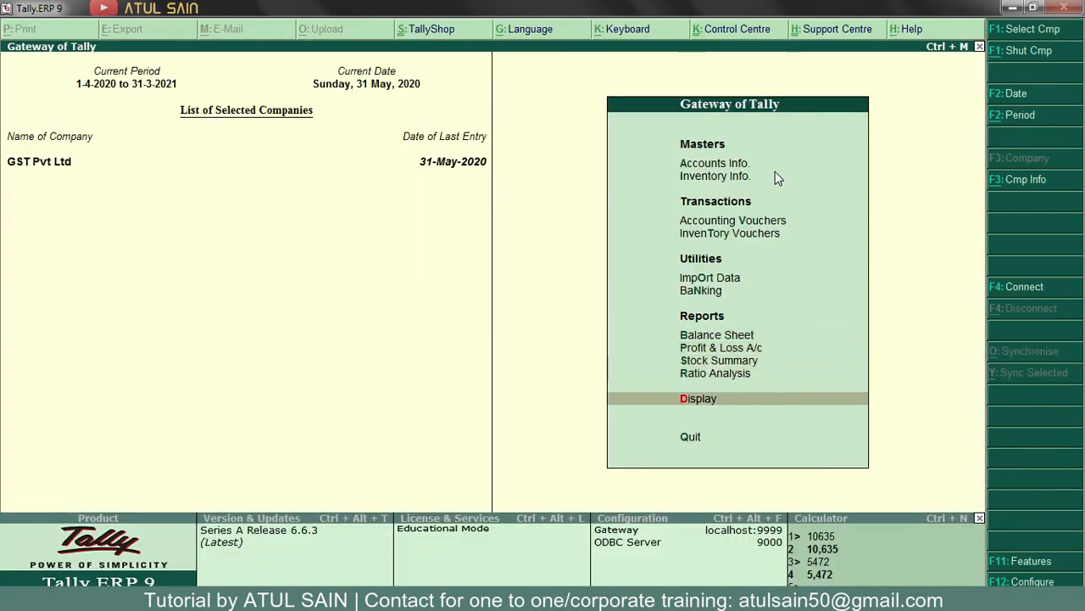
key(Return)
key(Down)
key(Down)
key(Down)
key(Down)
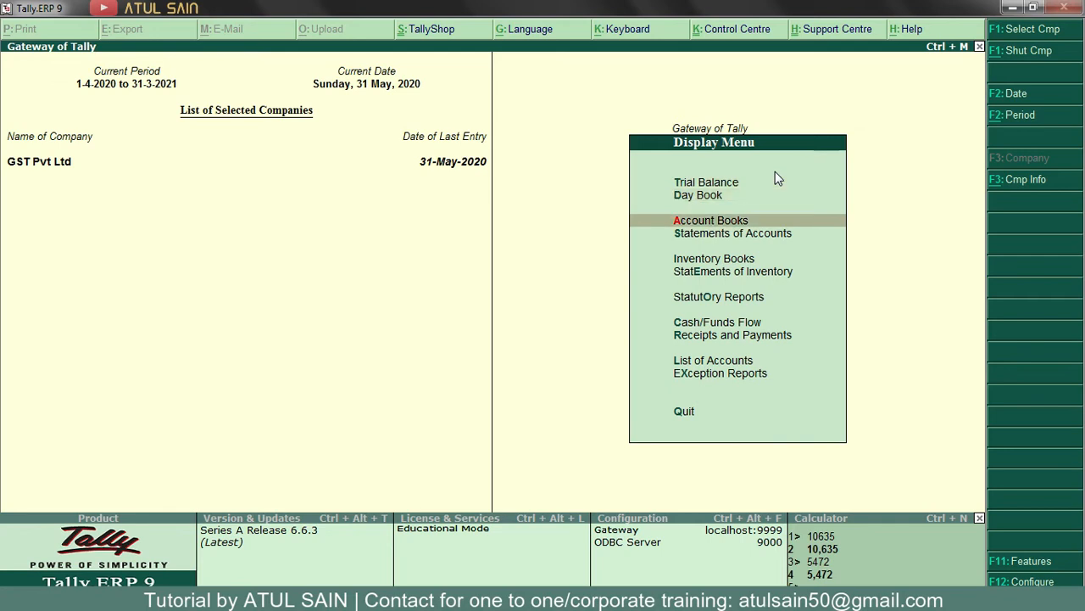
key(Down)
key(Down)
key(Return)
key(Return)
key(Down)
key(Up)
key(Down)
key(Return)
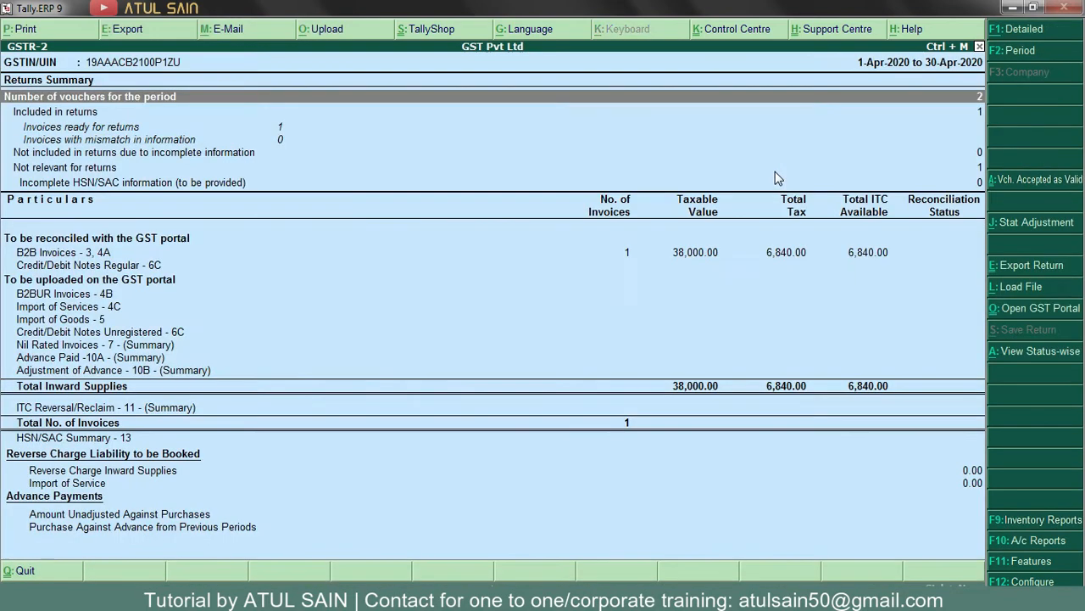
Step: Show GSTR-2 in detailed form and set its period to end on 31-5-2020
key(F1)
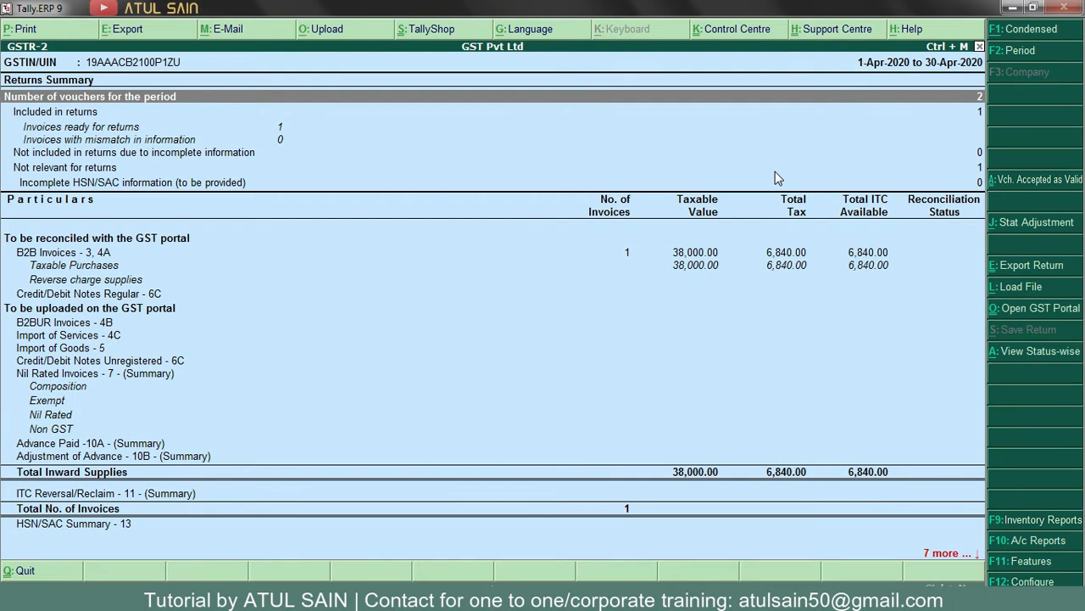
key(F2)
key(Return)
text(31-5-2020)
key(Return)
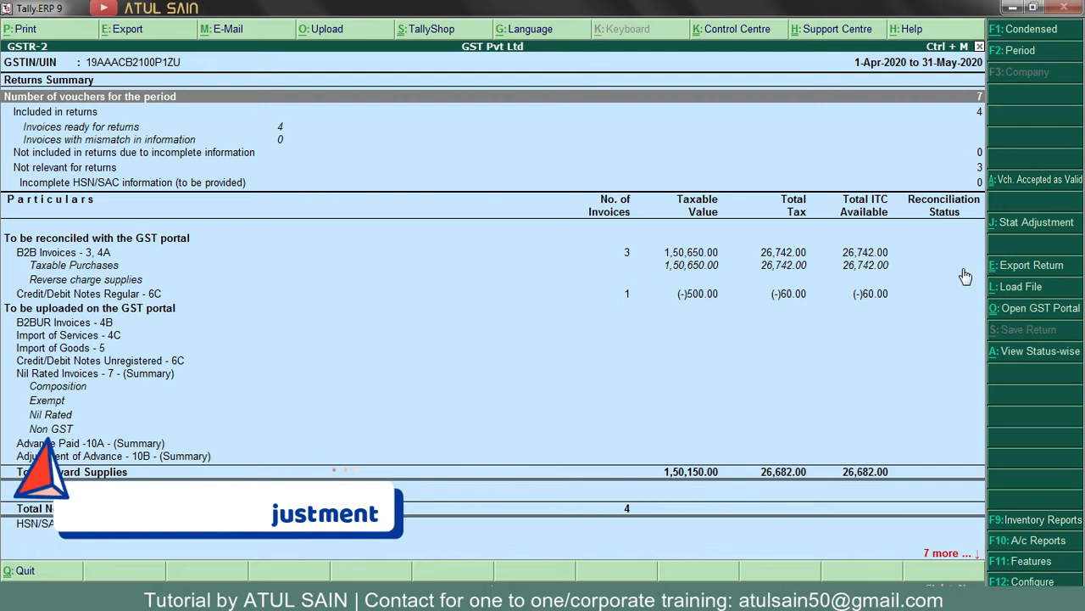
Step: Start a GST Stat Adjustment journal for Decrease of Tax Liability with Adjustment Against Credit as the additional detail
key(alt+j)
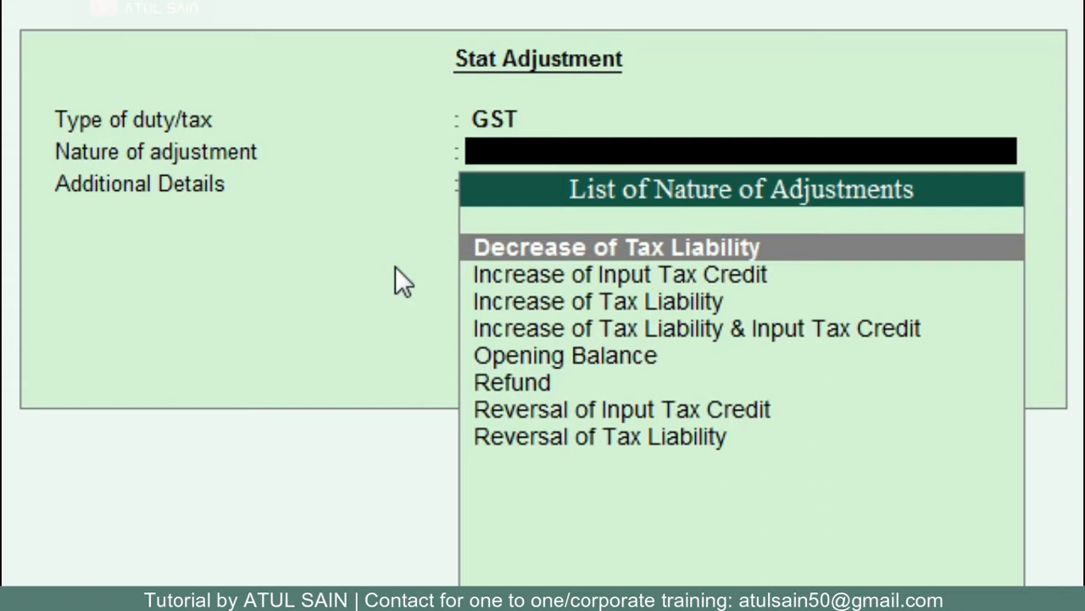
key(Return)
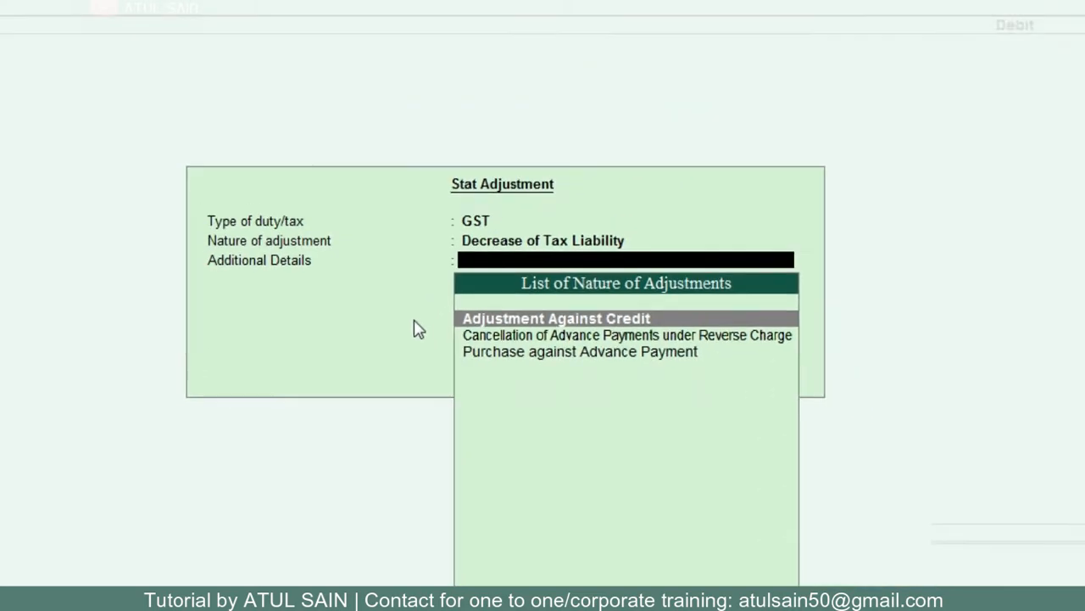
key(Return)
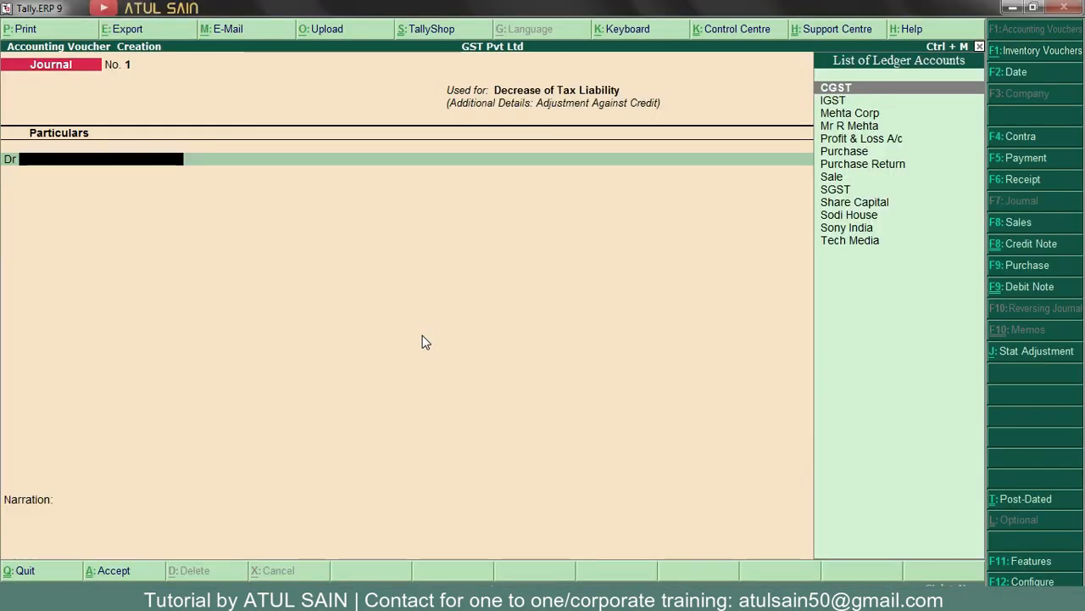
Step: Debit the CGST ledger with 10,635 in the adjustment journal, keeping its GST rate at 0% and its taxable value blank
key(Return)
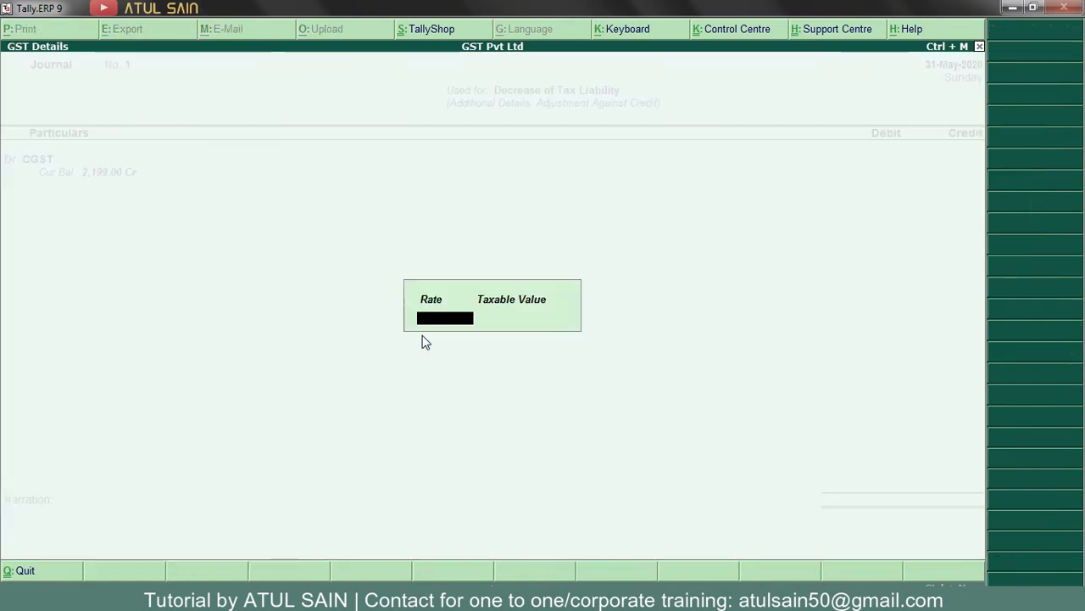
key(Return)
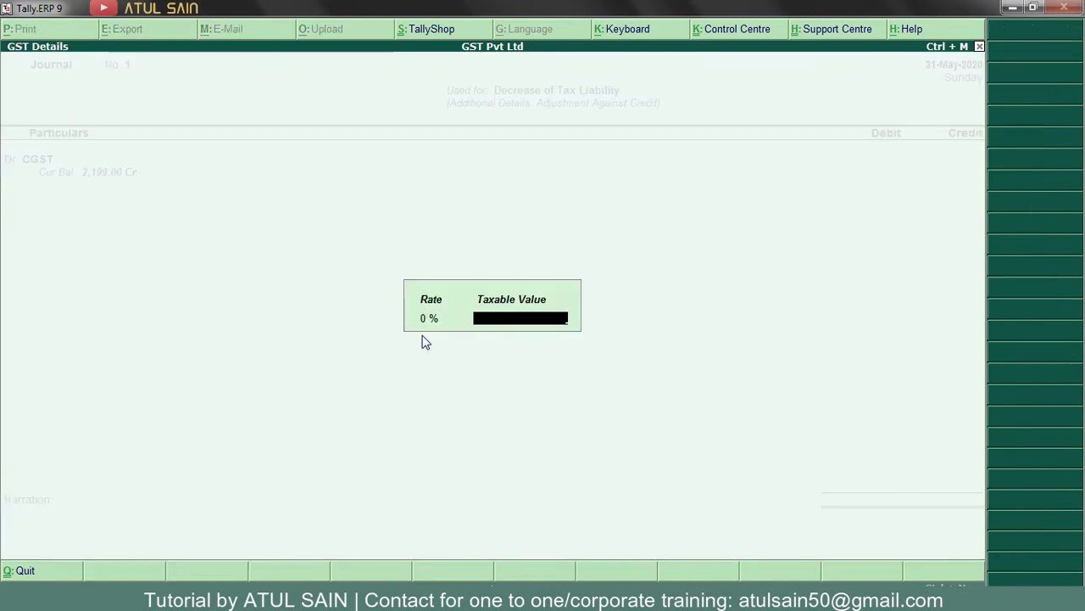
key(Return)
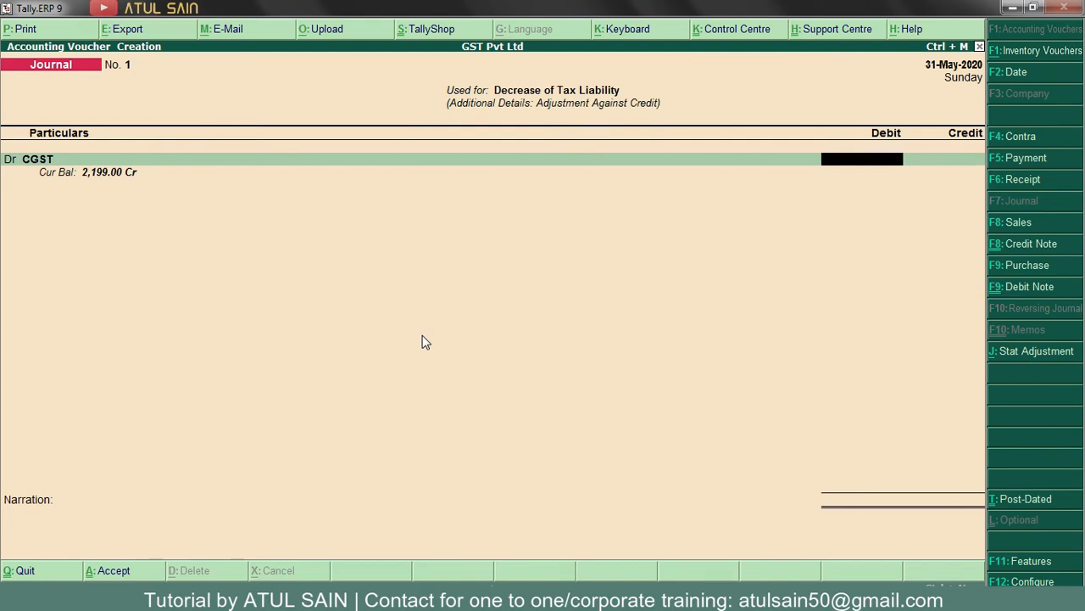
key(ctrl+n)
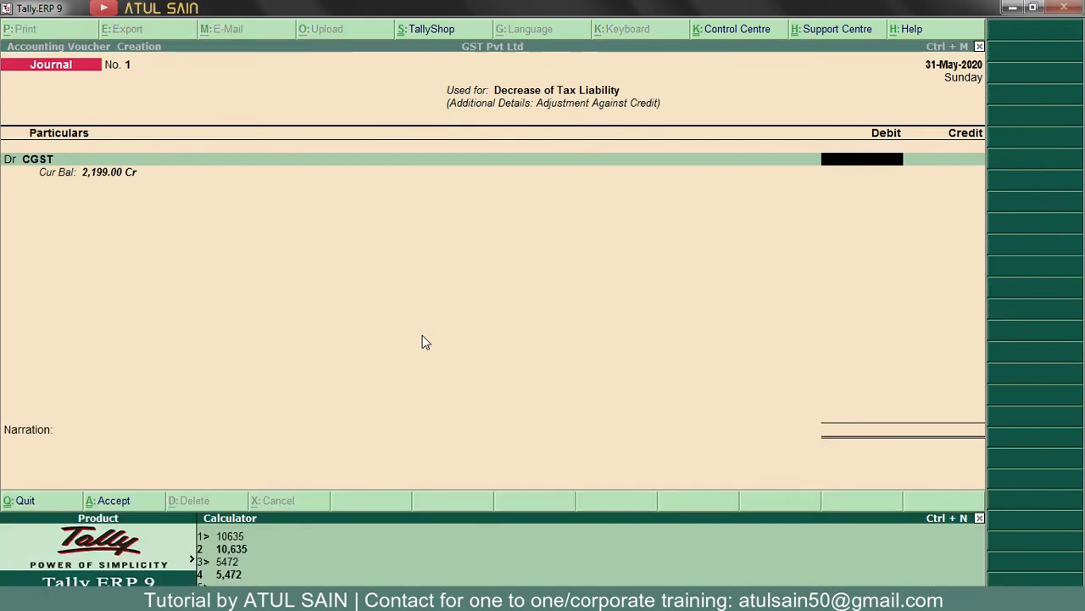
key(ctrl+m)
text(1)
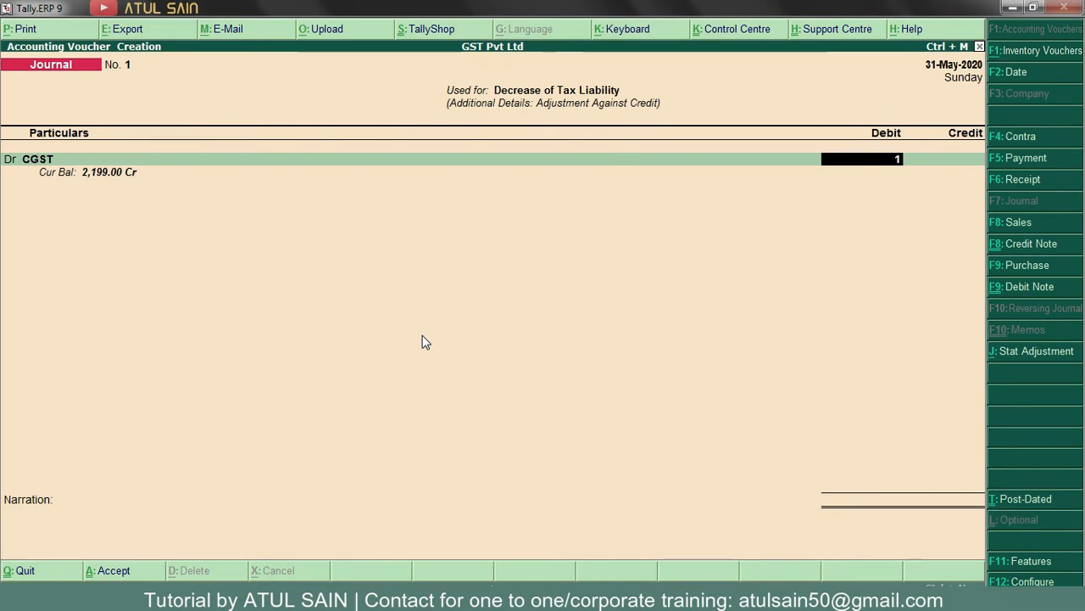
text(0,635)
key(Return)
Step: Add a second debit line for SGST with 10,635, keeping its GST rate at 0% and its taxable value blank
text(d)
key(Return)
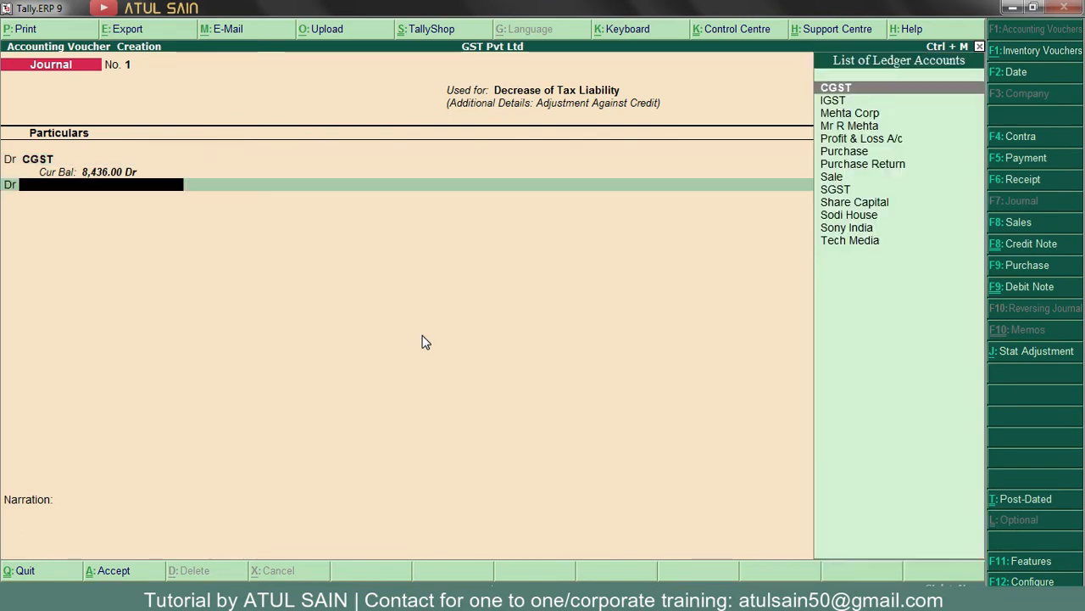
text(sg)
key(Return)
key(Return)
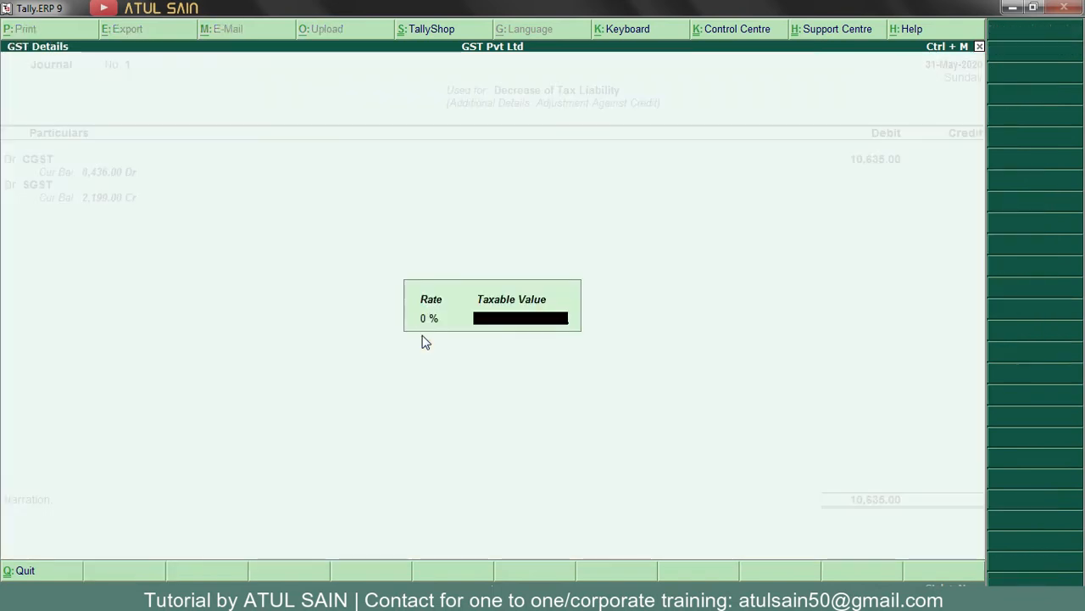
key(Return)
text(10,635)
key(Return)
Step: Add a third debit line for IGST with 5,472, accepting the default GST rate and a blank taxable value
key(d)
key(Return)
text(igs)
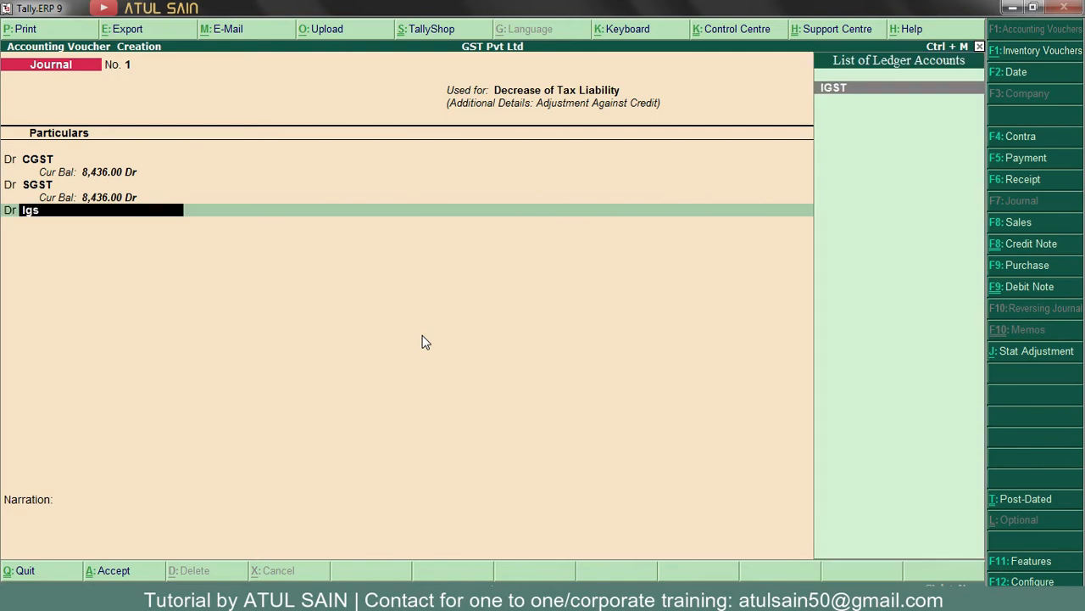
key(Return)
key(Return)
key(Return)
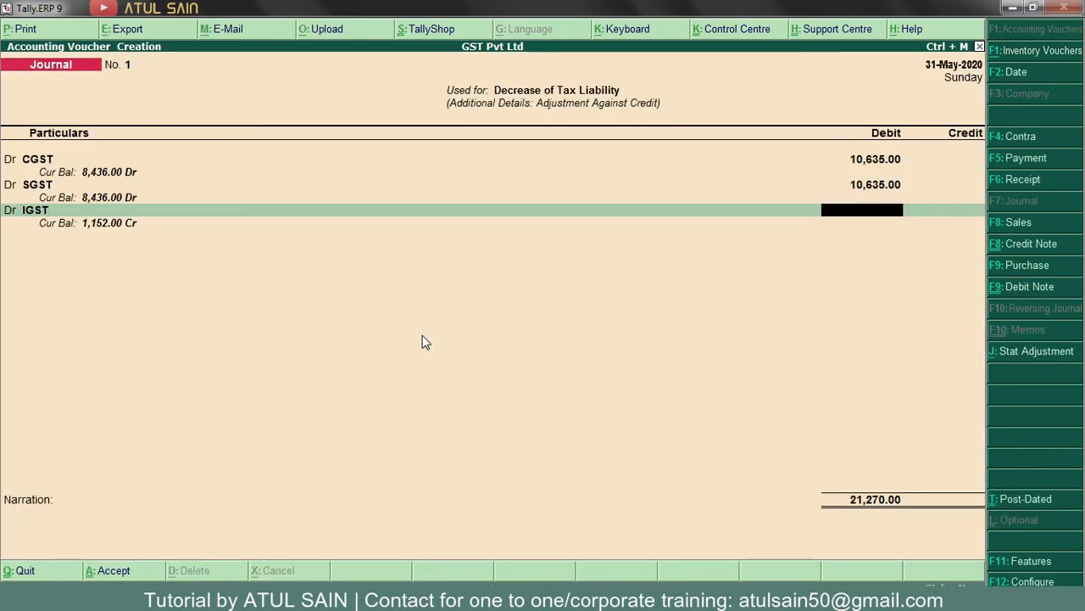
text(5,472)
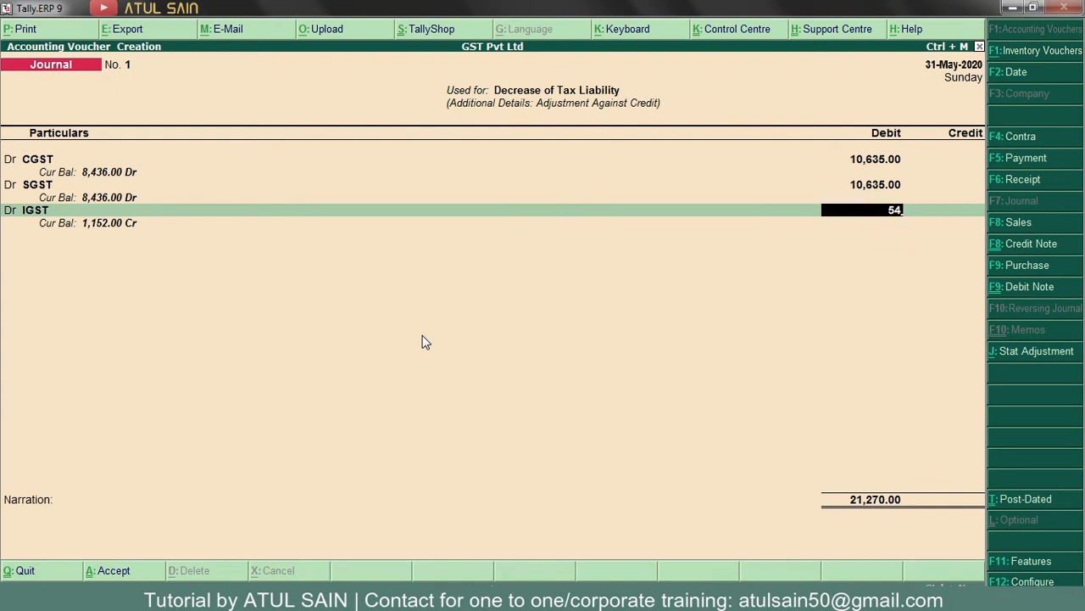
key(Return)
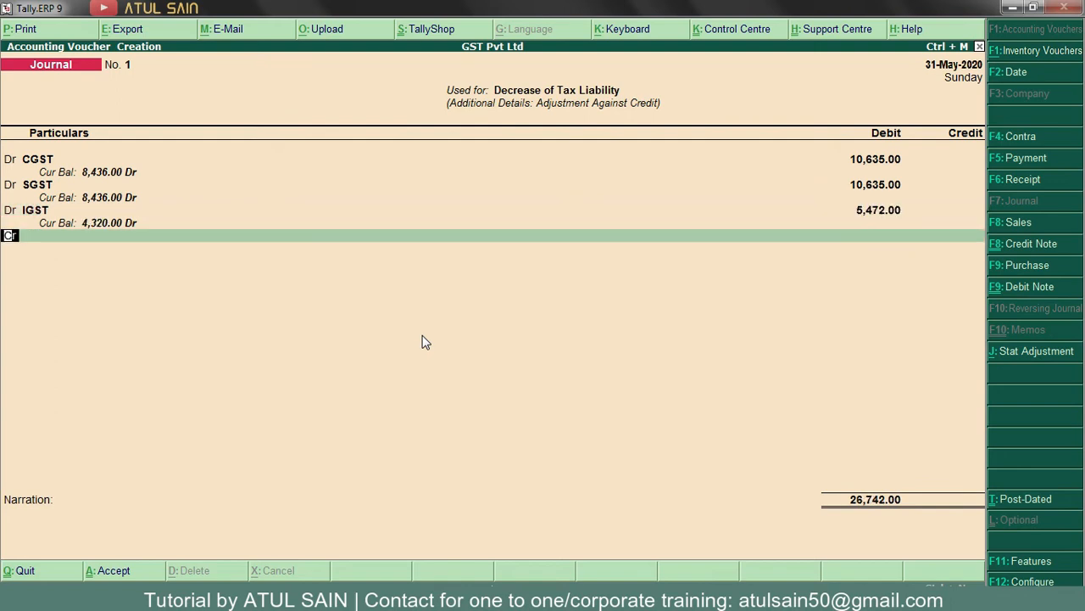
Step: Credit the CGST and SGST ledgers with 10,635 each in the adjustment journal
key(Return)
text(Cg)
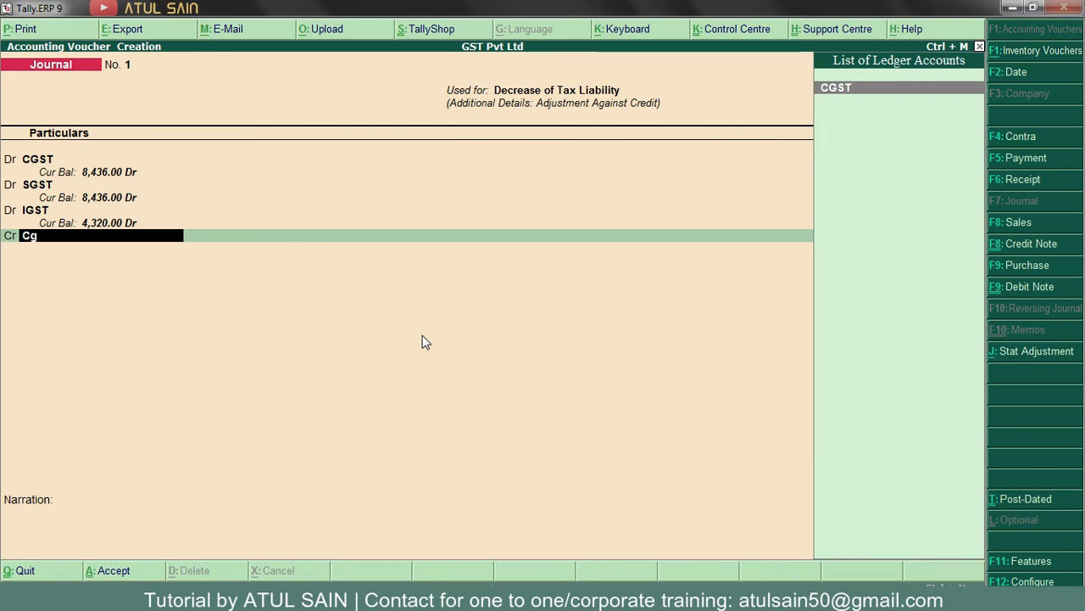
key(Return)
text(10635)
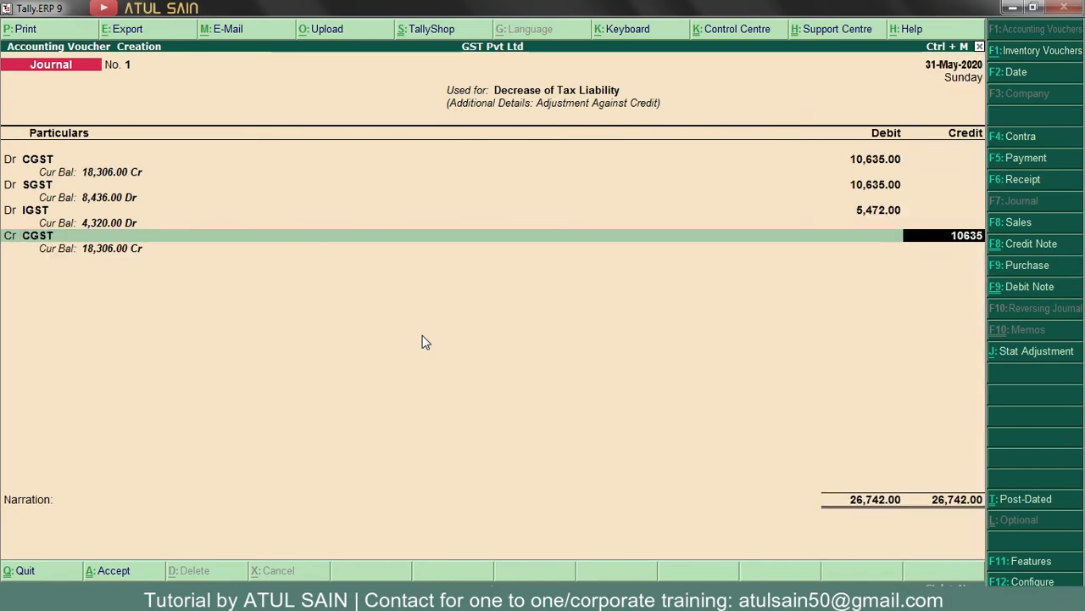
key(Return)
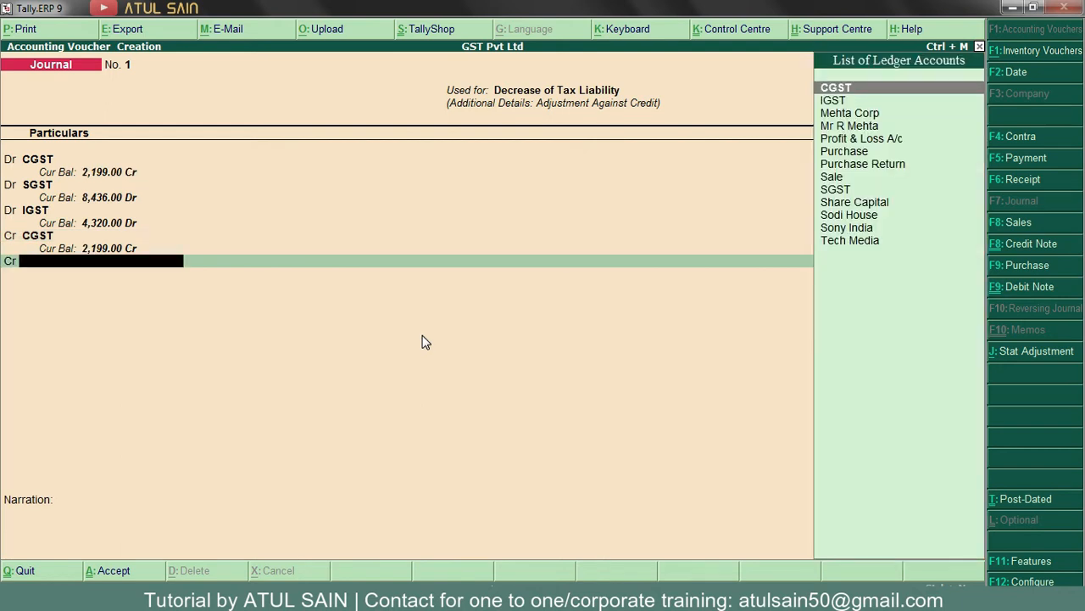
text(sg)
key(Return)
text(10635)
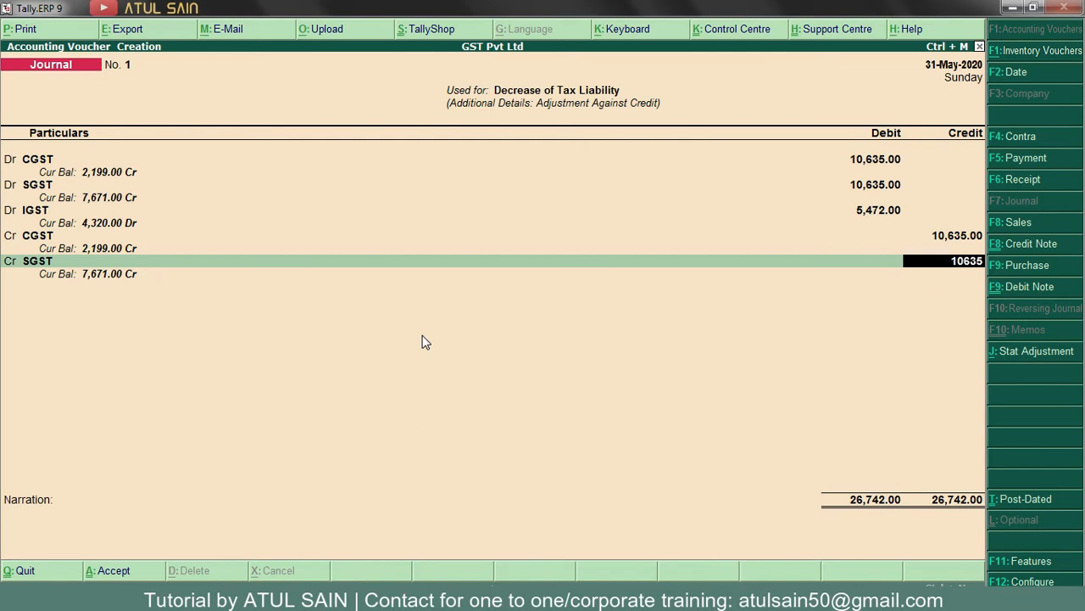
key(Return)
Step: Credit the IGST ledger with the remaining 5,472 to balance the journal
text(ig)
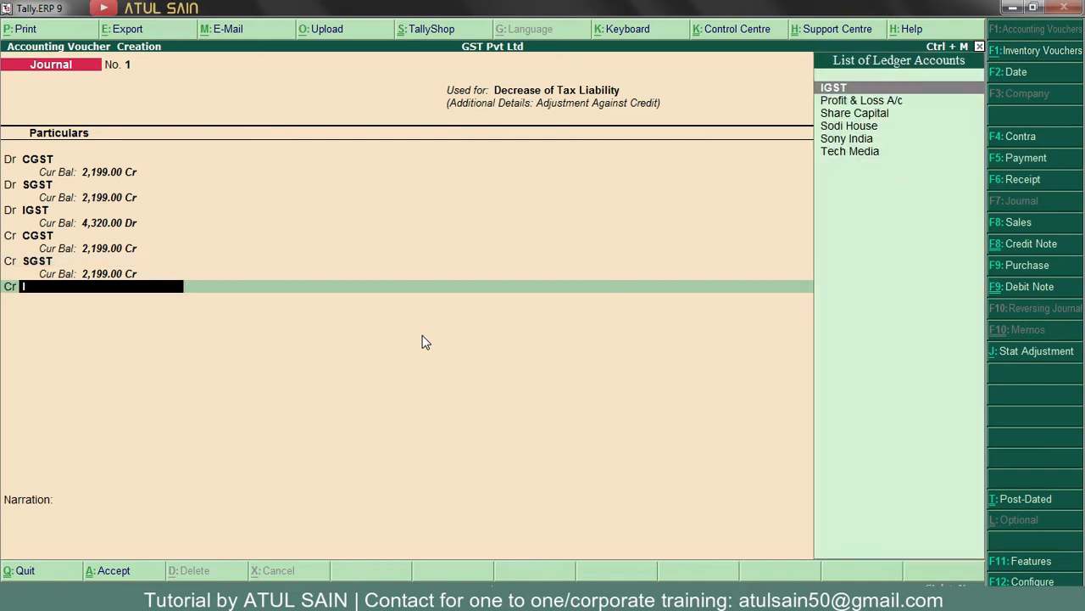
key(Return)
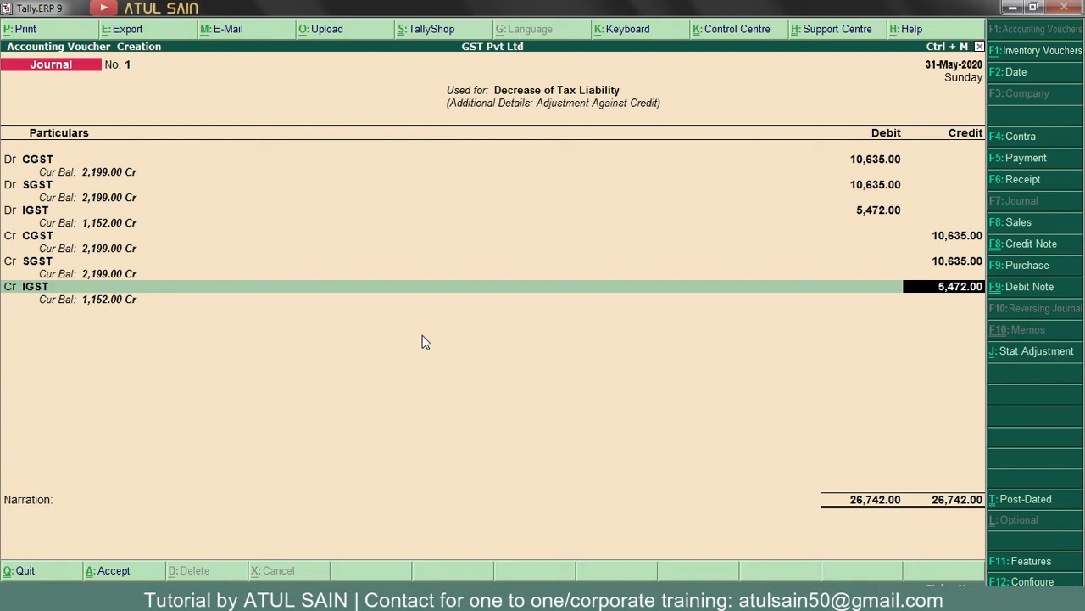
key(Return)
Step: Enter the narration "Being input gst adjusted with output gst for april to may month 2020." and save the journal
text(Being input gst adjusted)
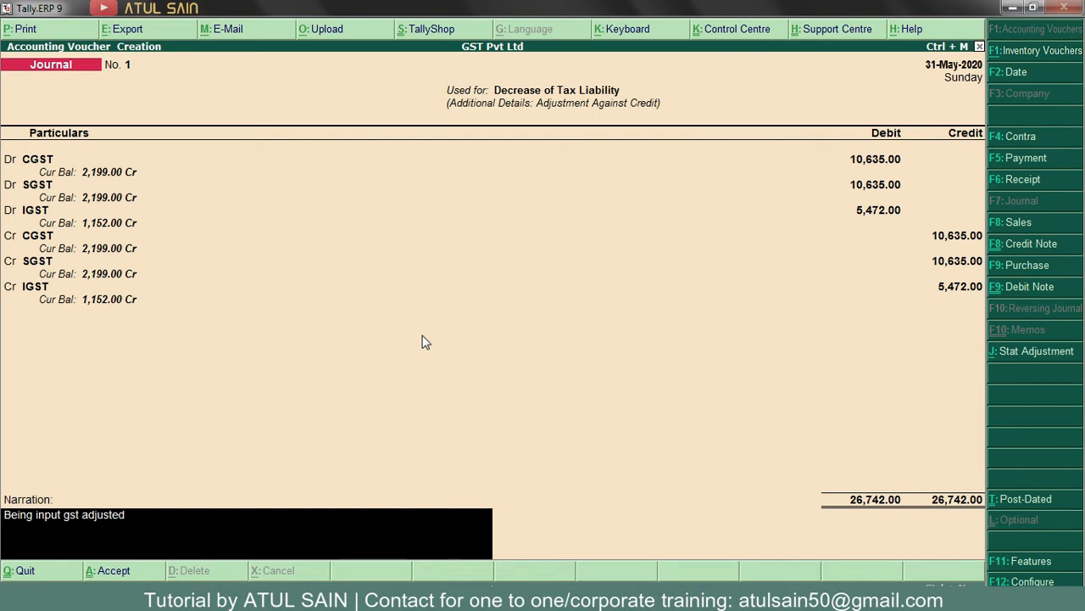
text( with output gst for ampril)
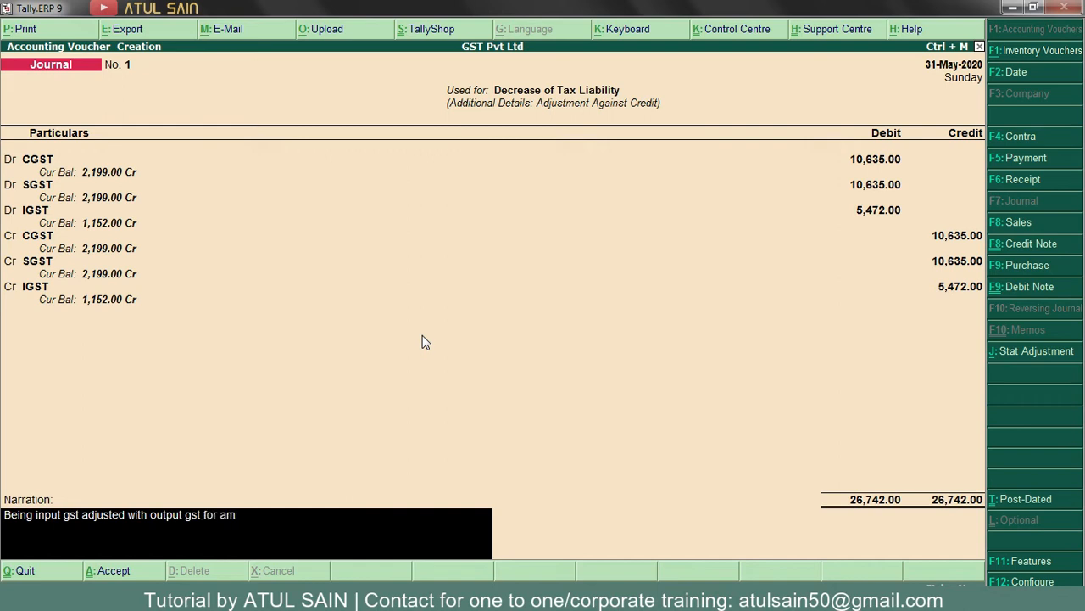
key(BackSpace)
key(BackSpace)
key(BackSpace)
key(BackSpace)
key(BackSpace)
key(BackSpace)
text(pril to may month 2020.)
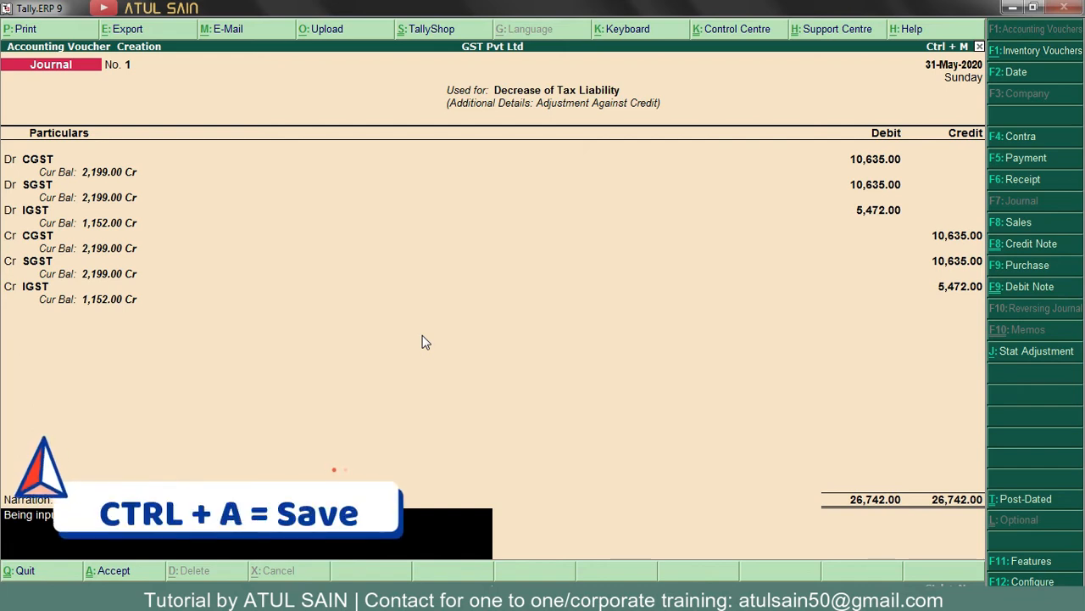
key(Return)
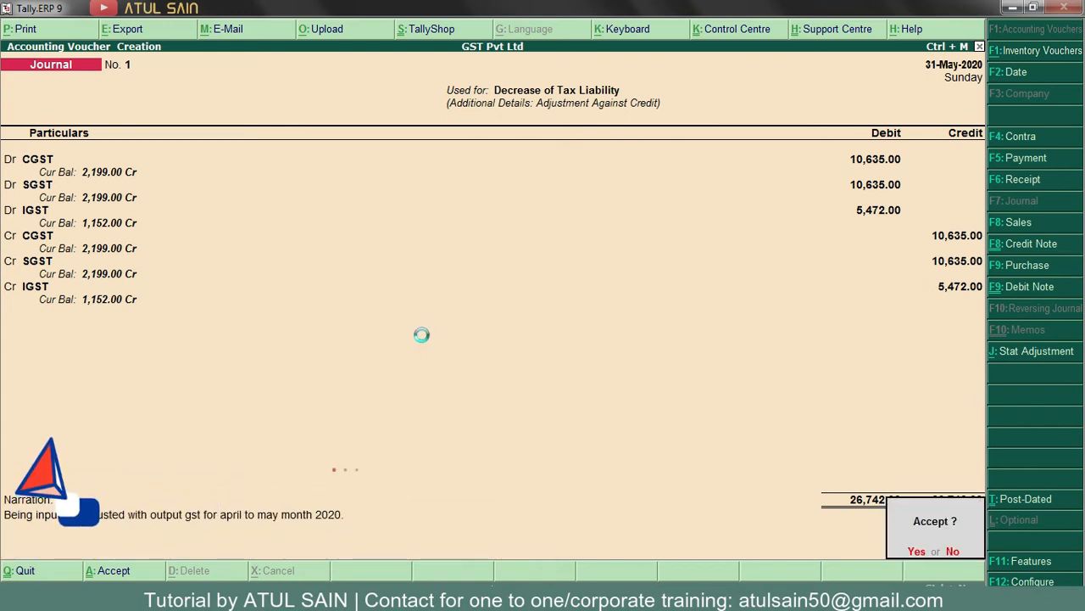
key(y)
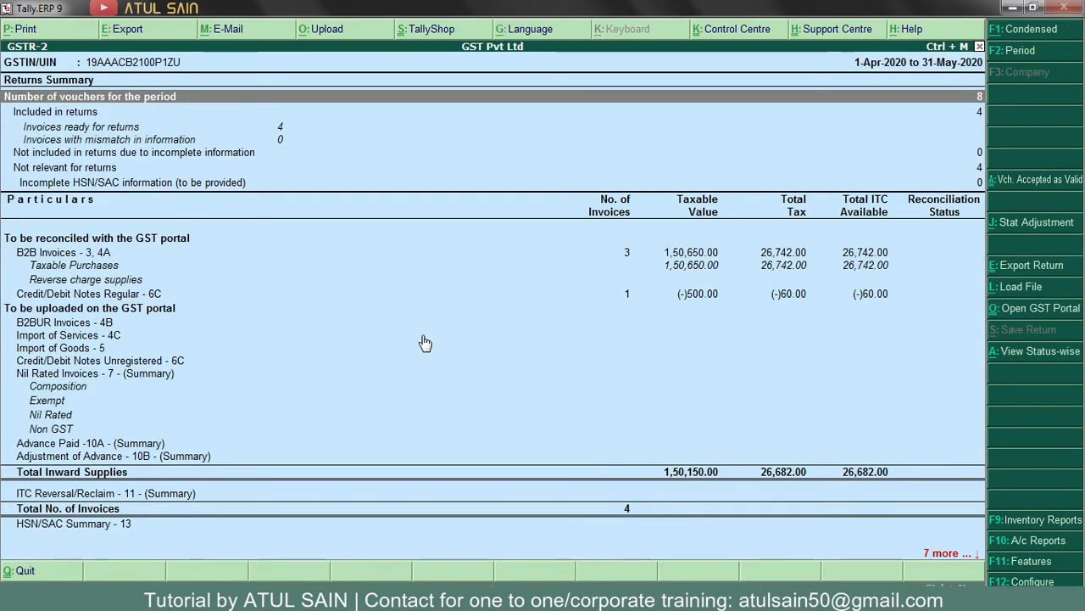
Step: Leave the GSTR-2 report and open the company's Balance Sheet
key(Escape)
key(Escape)
key(Escape)
key(Escape)
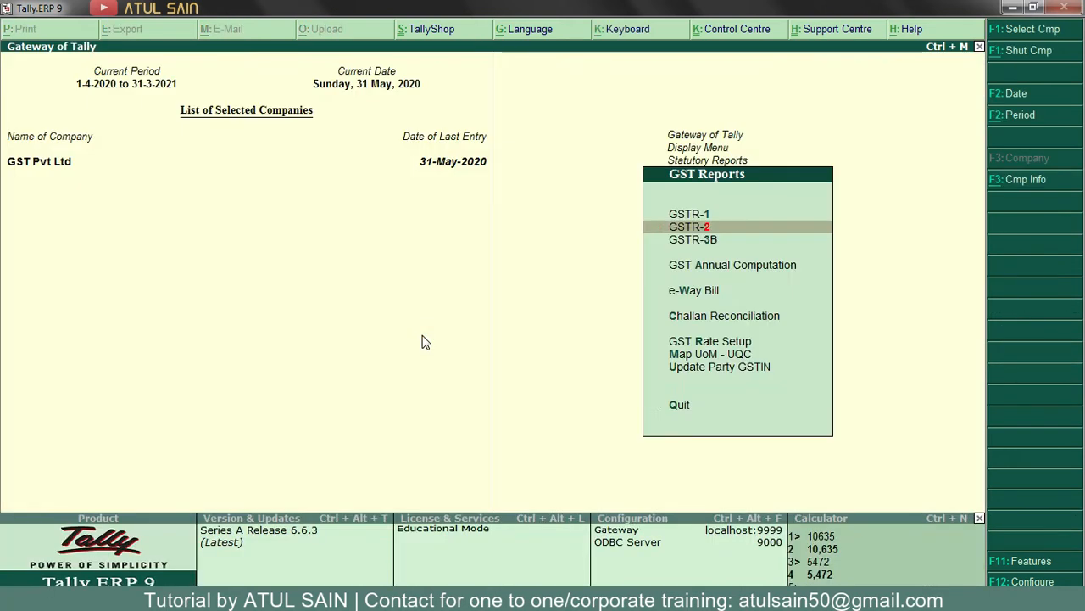
key(Up)
key(Up)
key(Up)
key(Up)
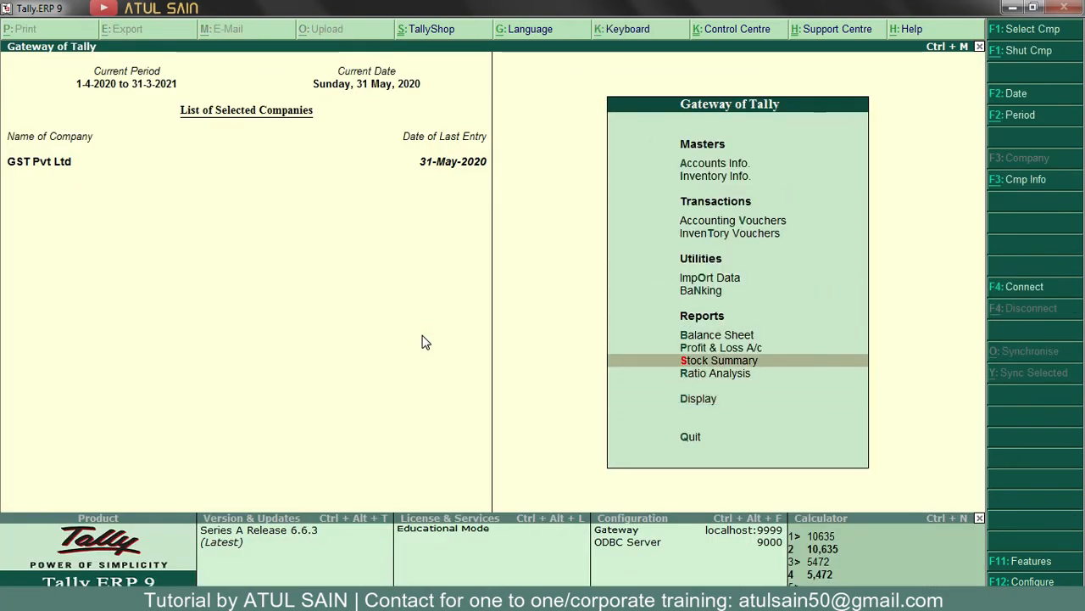
key(Return)
Step: Check the CGST ledger's monthly summary under Duties & Taxes, and close the Balance Sheet
key(Down)
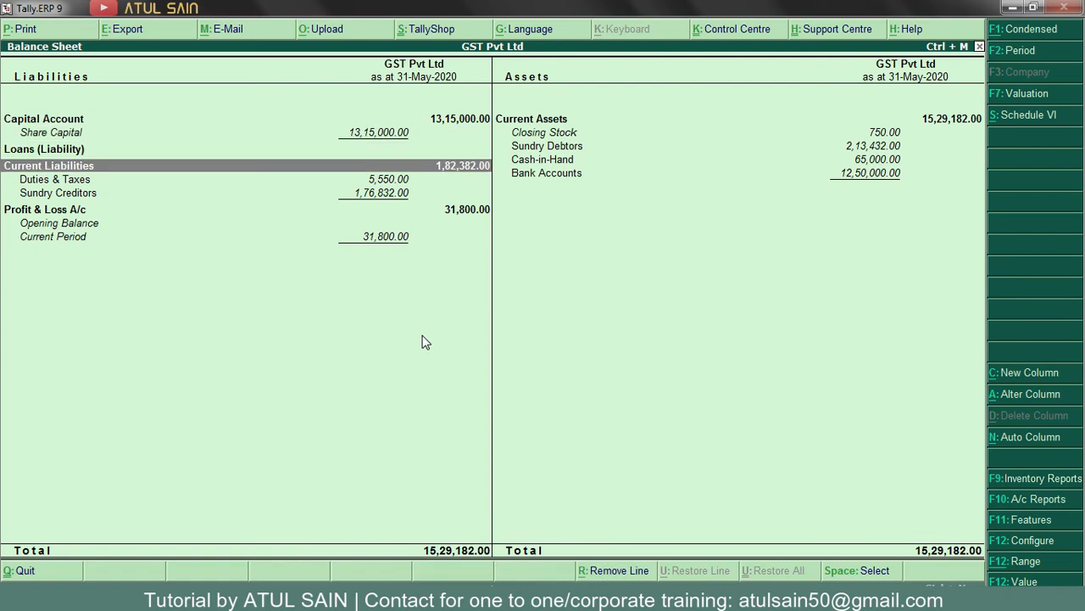
key(Down)
key(Return)
key(Return)
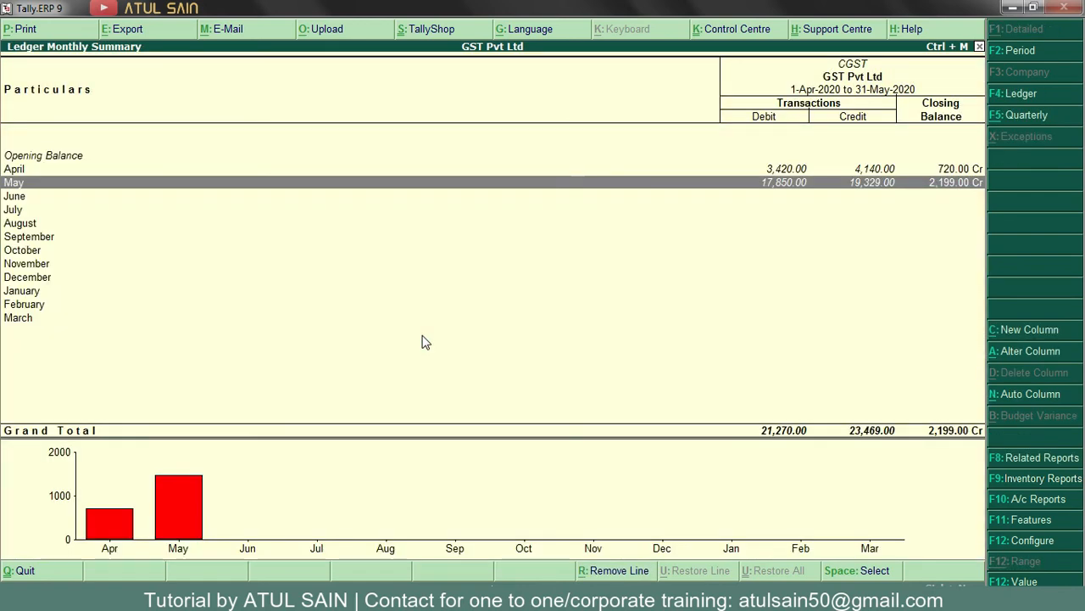
key(Escape)
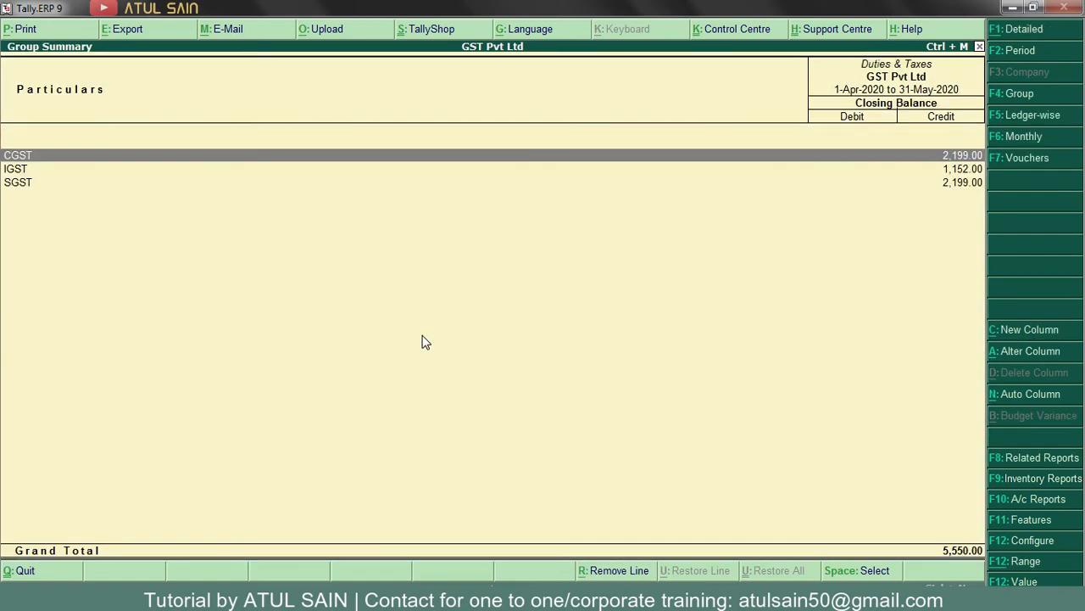
key(Escape)
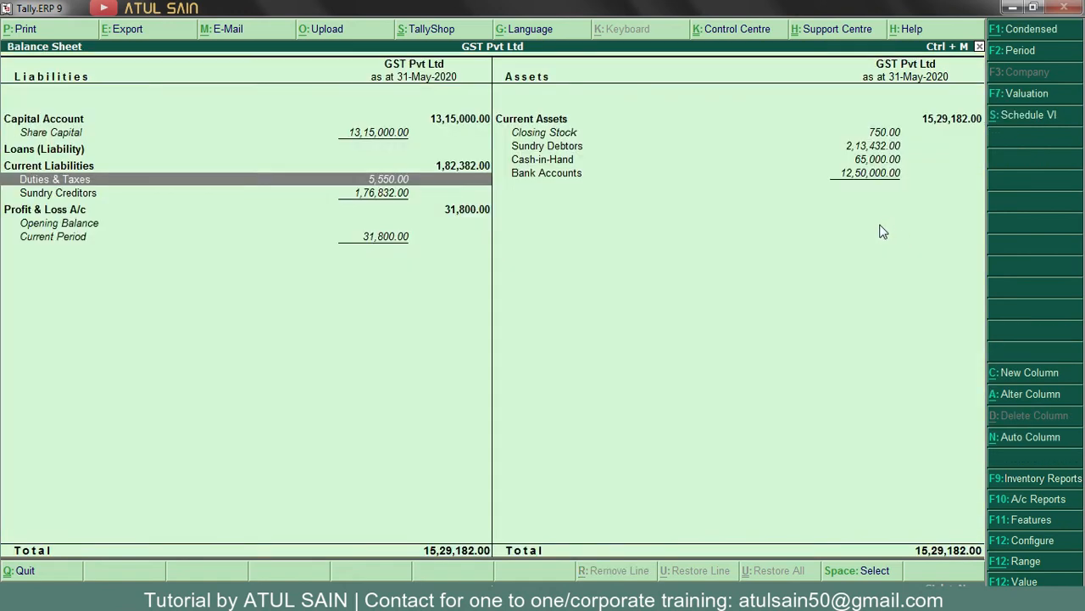
key(Escape)
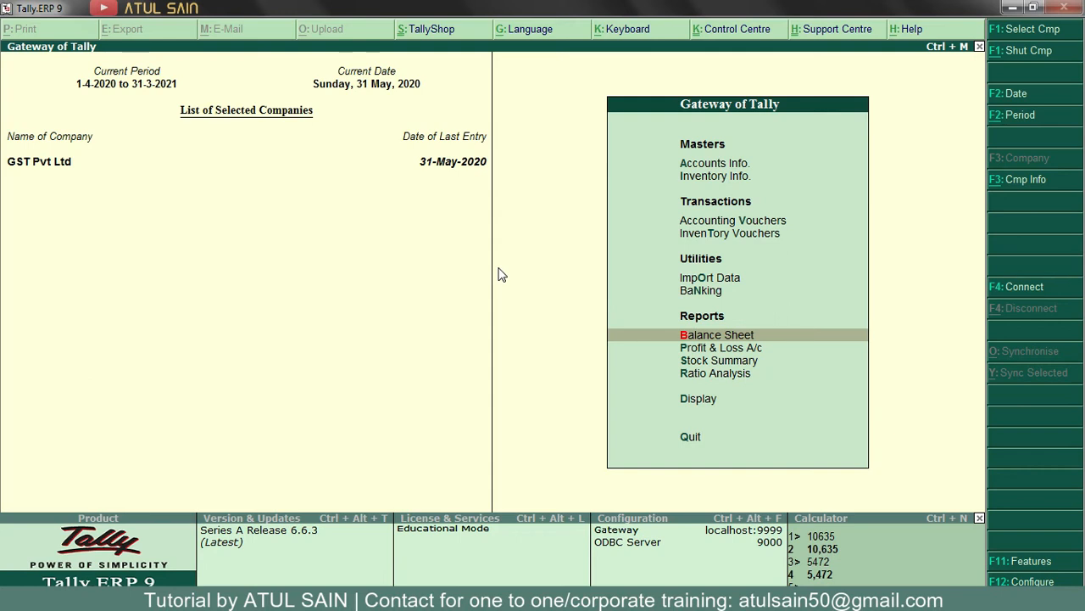
Step: Reopen the Balance Sheet in detailed form to examine the Duties & Taxes liability, and close it again
key(Return)
key(alt+F1)
key(Down)
key(Down)
key(Down)
key(Down)
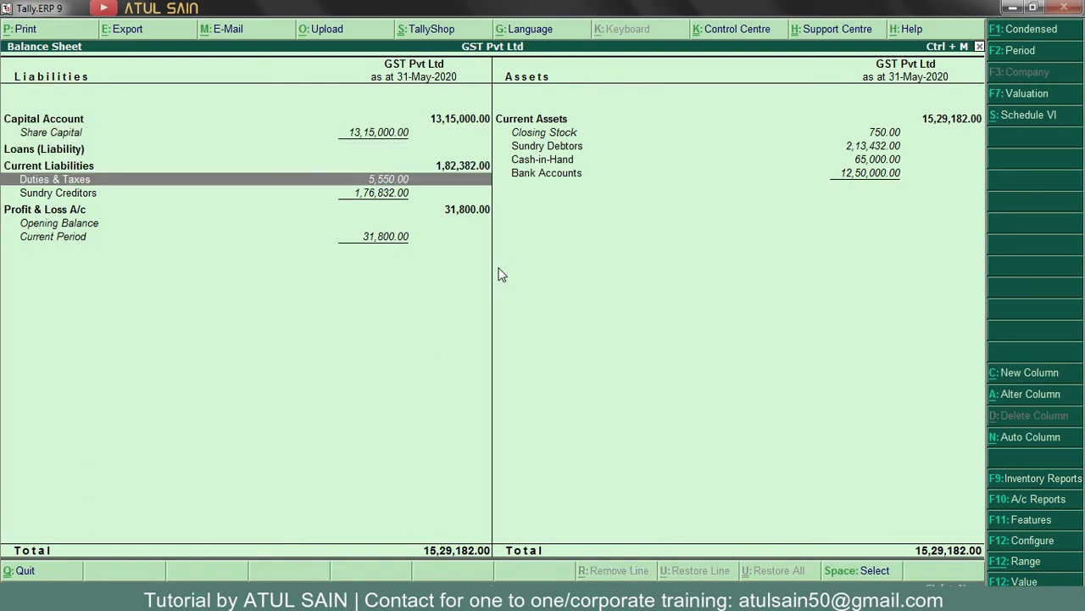
key(Escape)
key(d)
key(o)
key(Escape)
key(Escape)
key(v)
key(Escape)
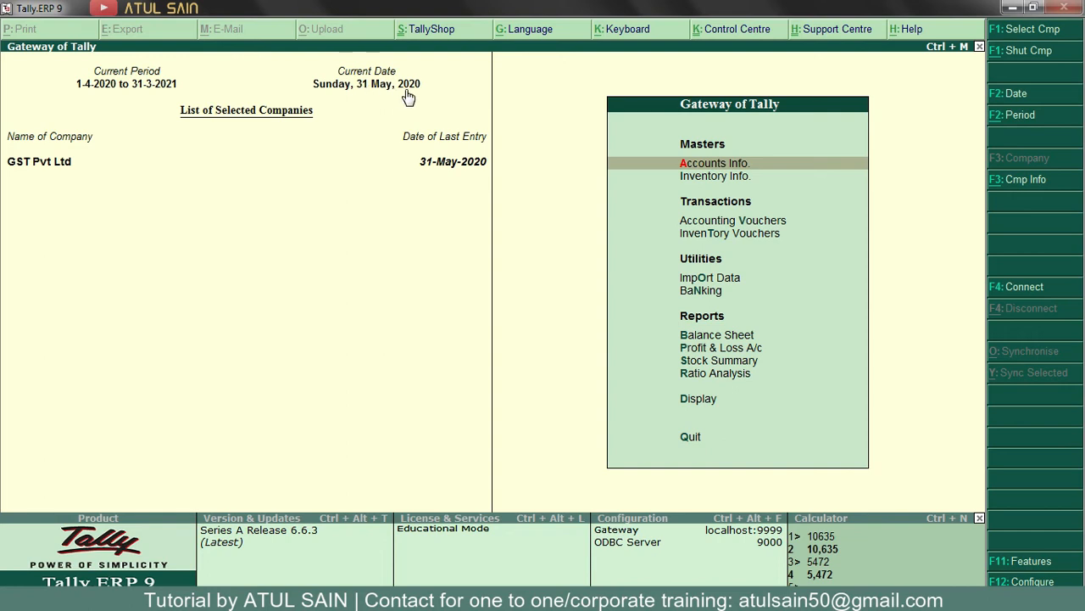
Step: Start a new payment voucher in accounting voucher entry
key(Down)
key(Down)
key(Down)
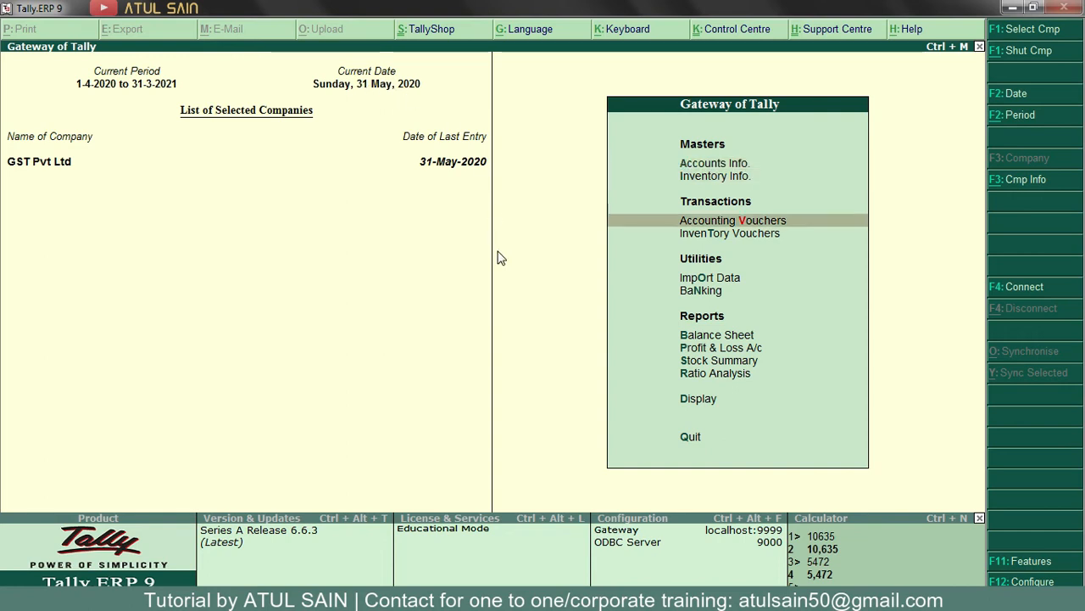
key(Up)
key(Return)
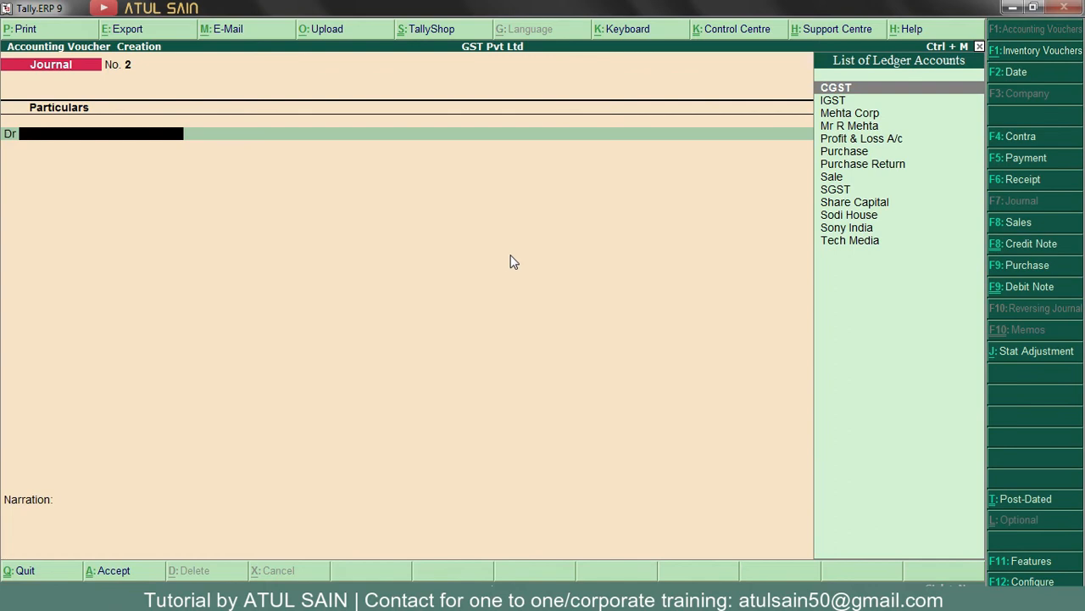
click(1059, 159)
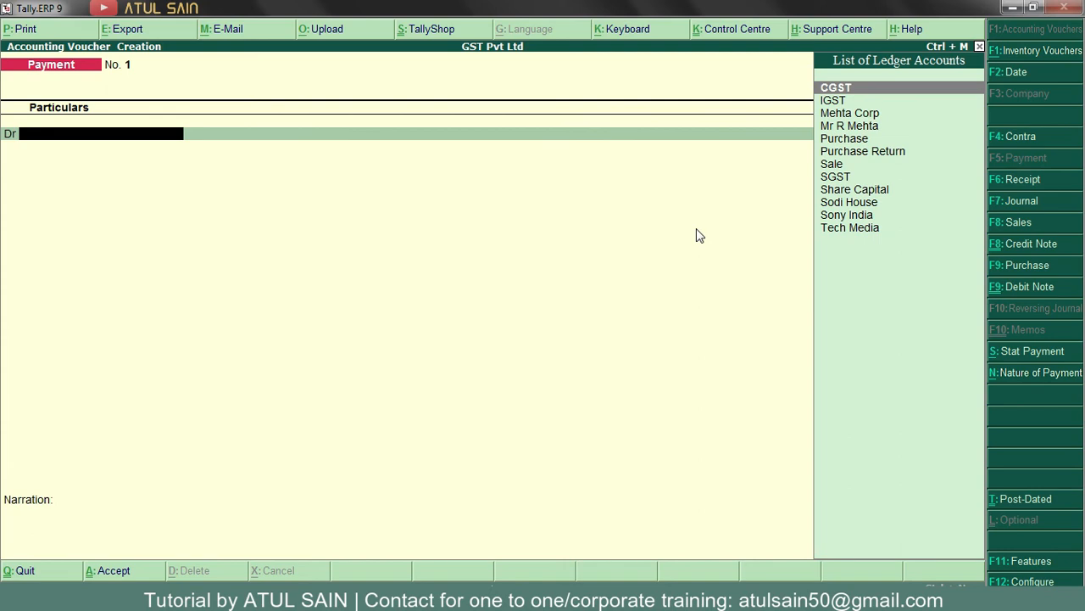
Step: Set the voucher up as a Regular statutory GST payment for the period 1-Apr-2020 to 31-May-2020
key(alt+s)
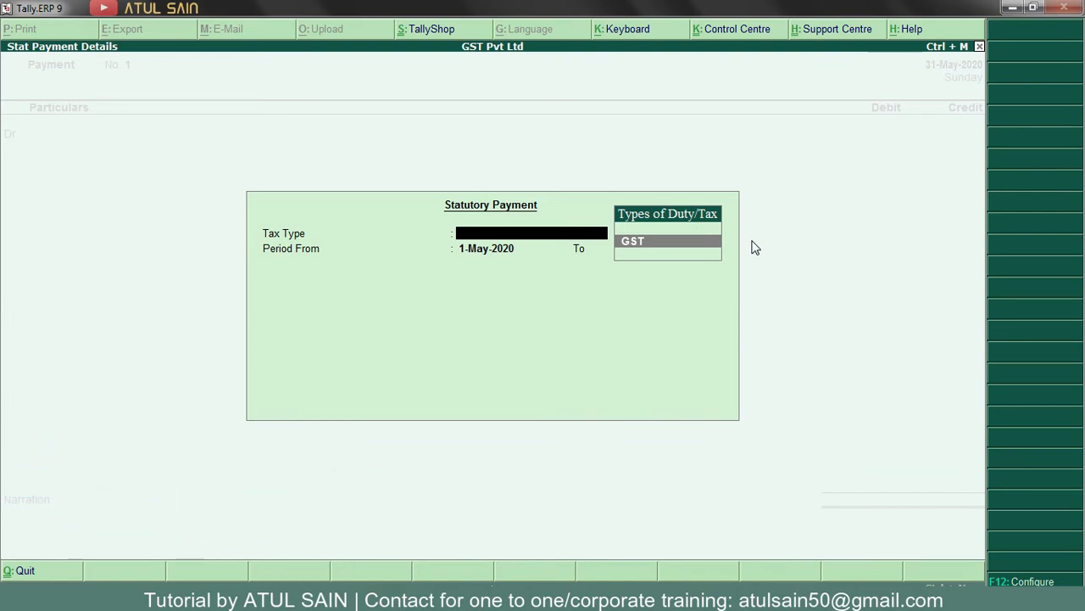
key(Return)
text(1.4)
key(Return)
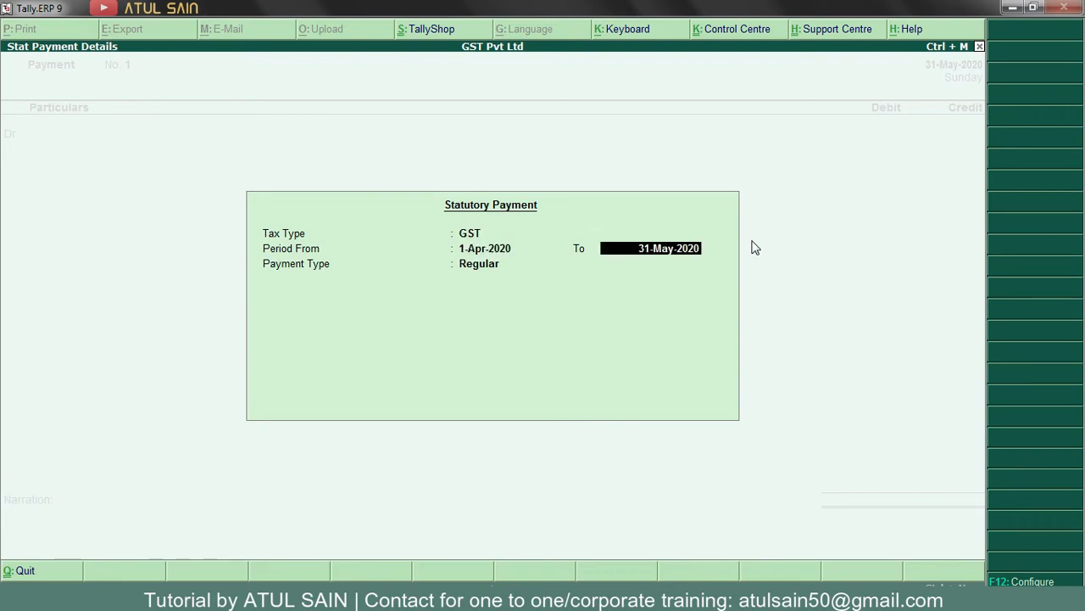
key(Return)
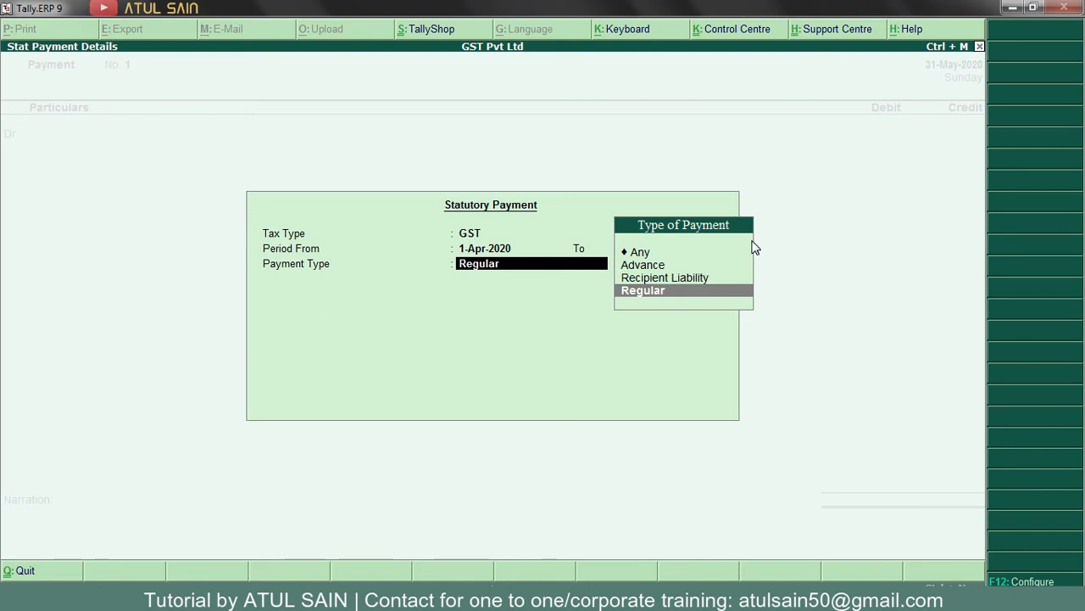
key(Return)
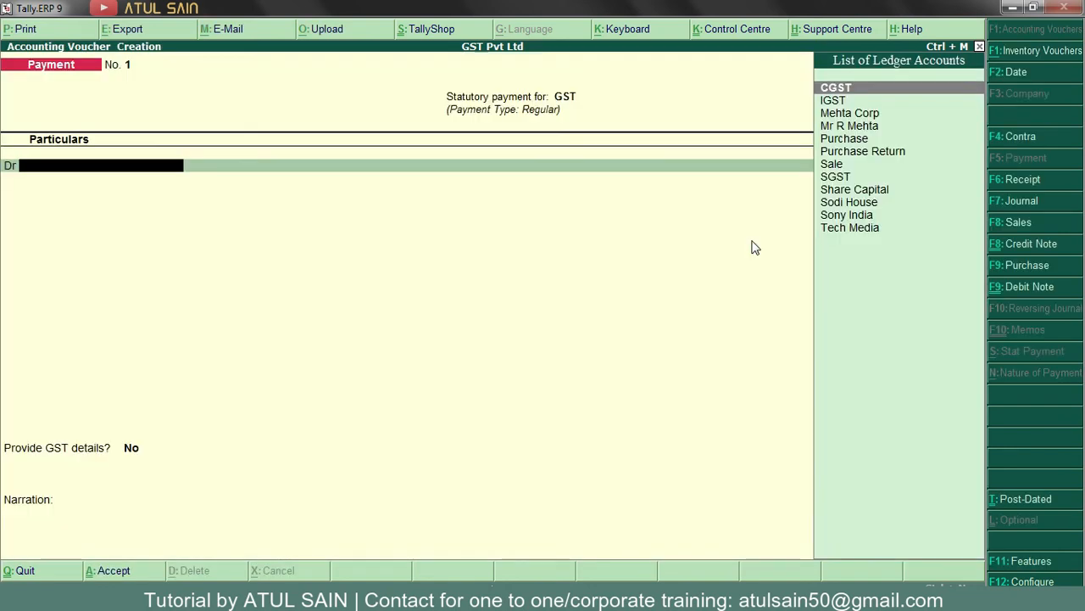
Step: Debit the CGST and SGST ledgers with 2,199 each in the payment voucher
key(Return)
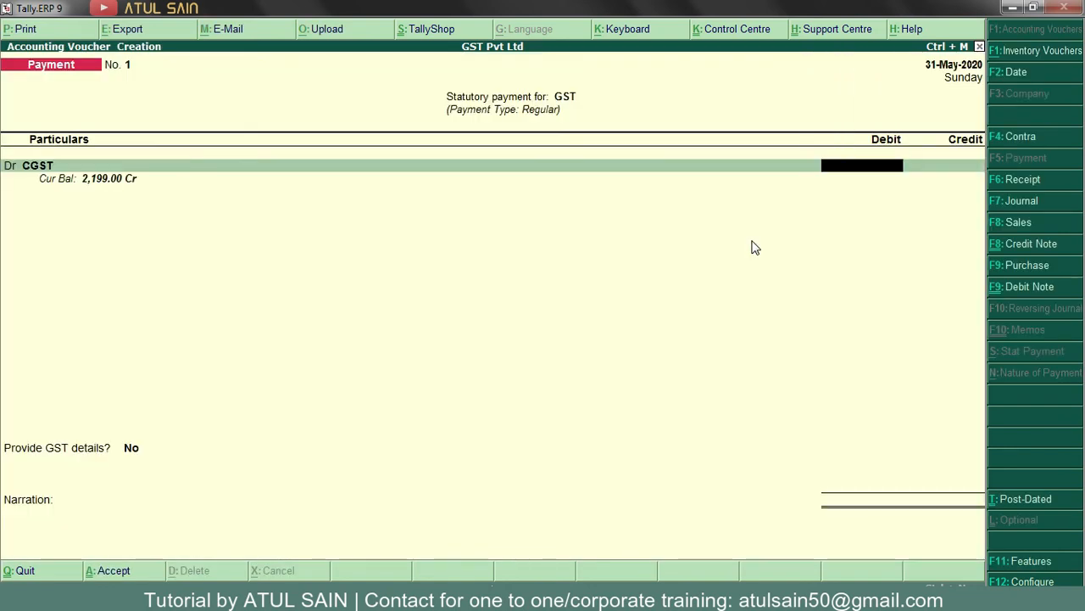
text(2)
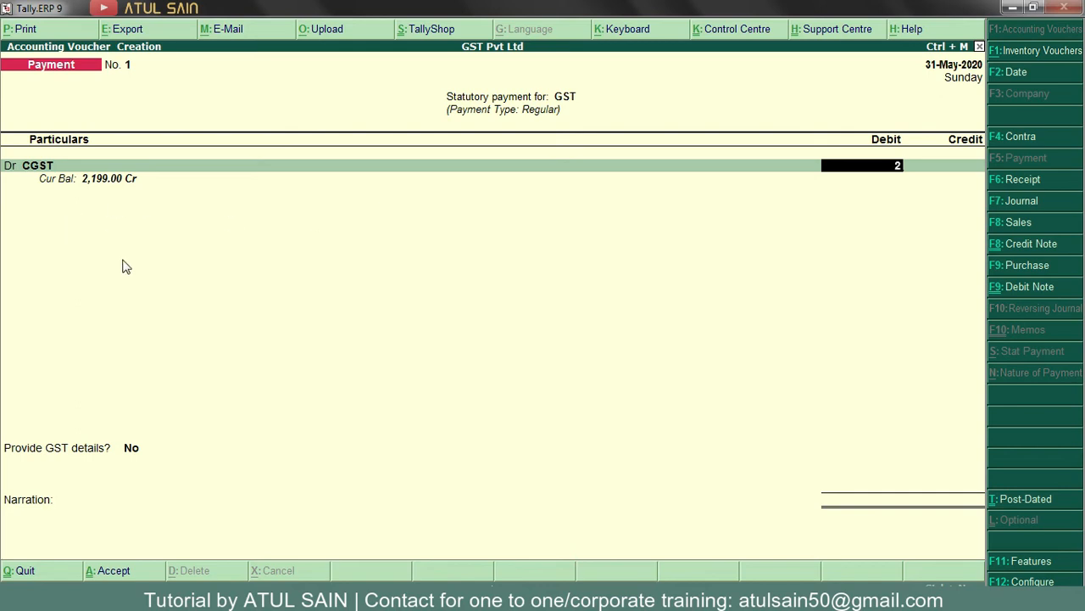
text(199)
key(Return)
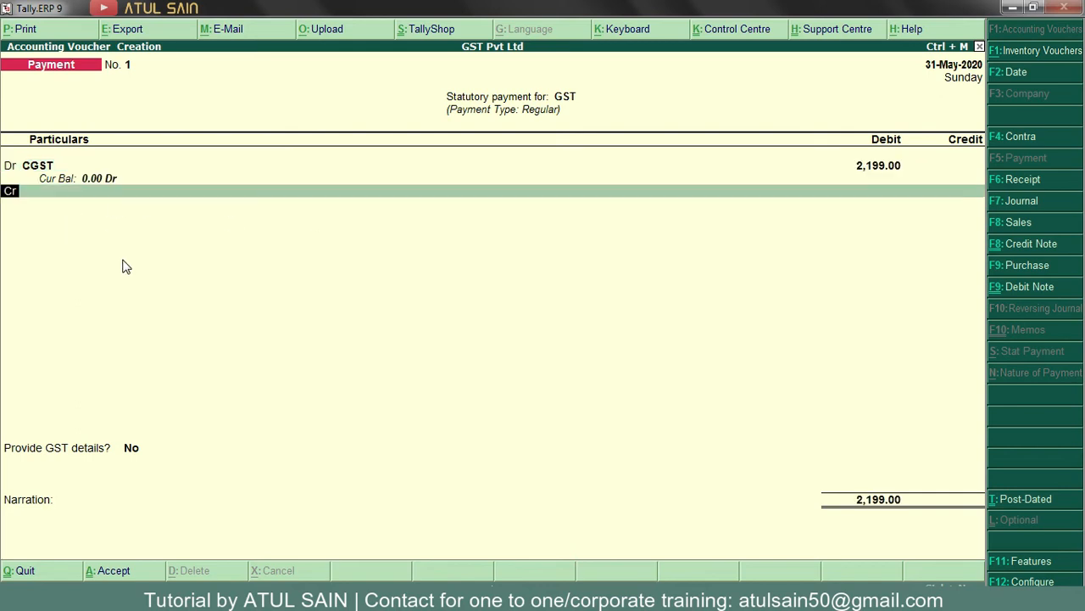
text(sg)
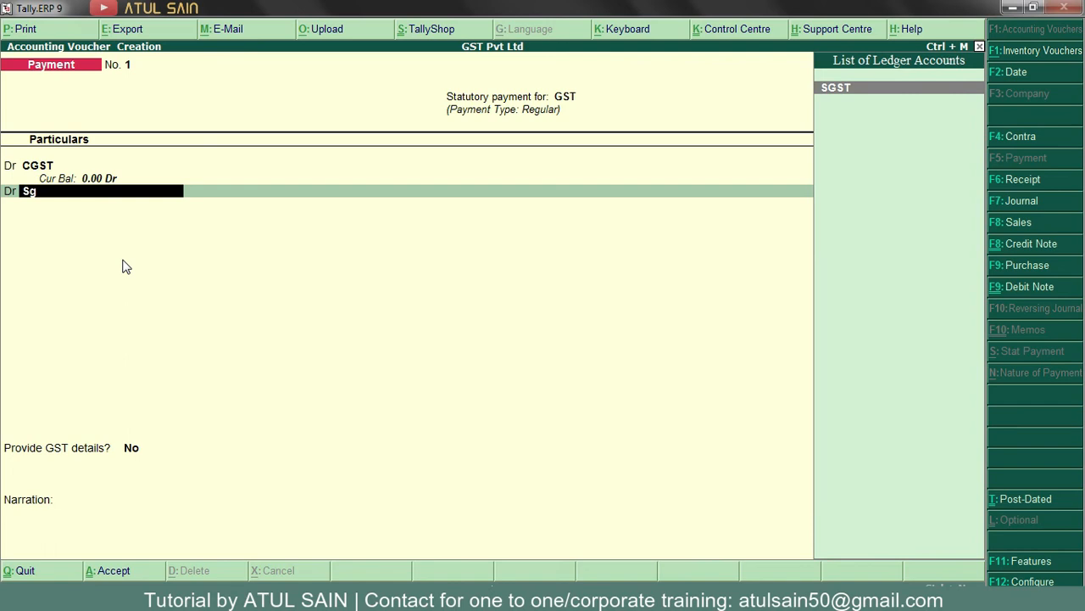
key(Return)
text(2,199)
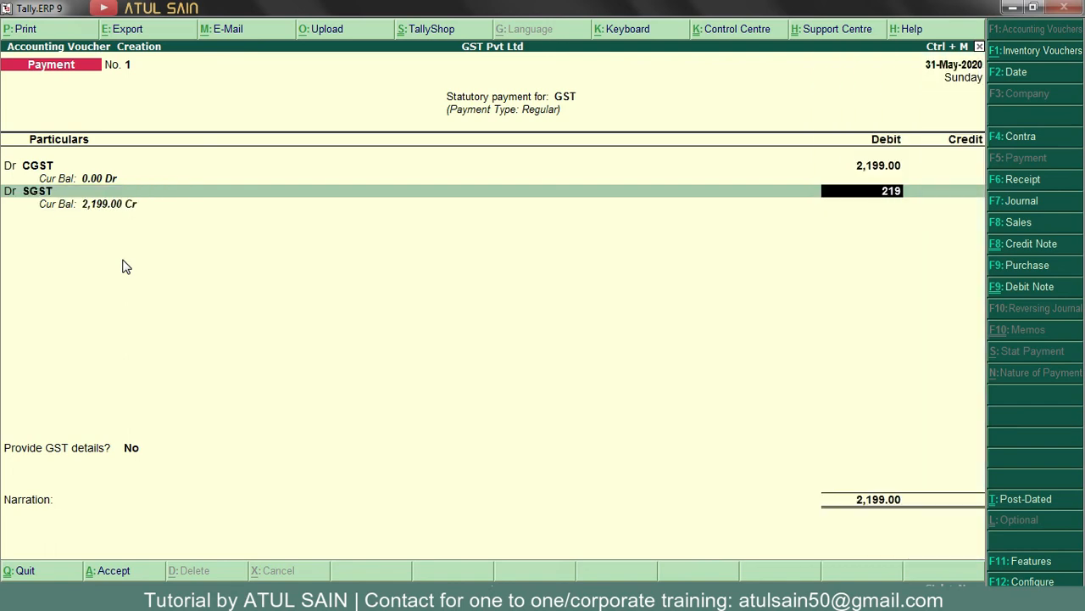
key(Return)
Step: Add a third debit line for the IGST ledger with 1,152
text(d)
key(Return)
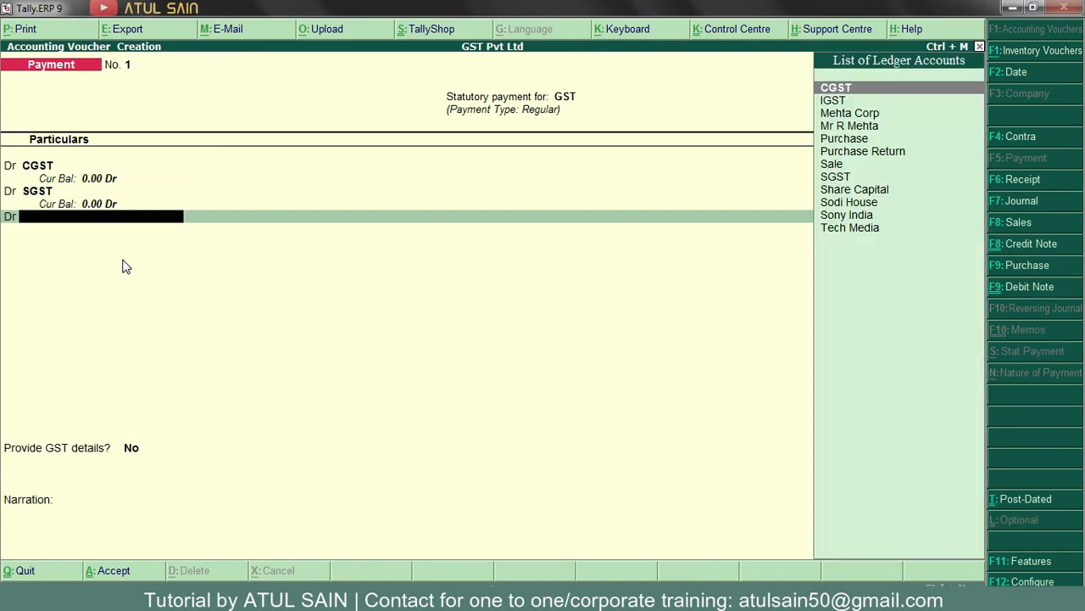
text(igs)
key(Return)
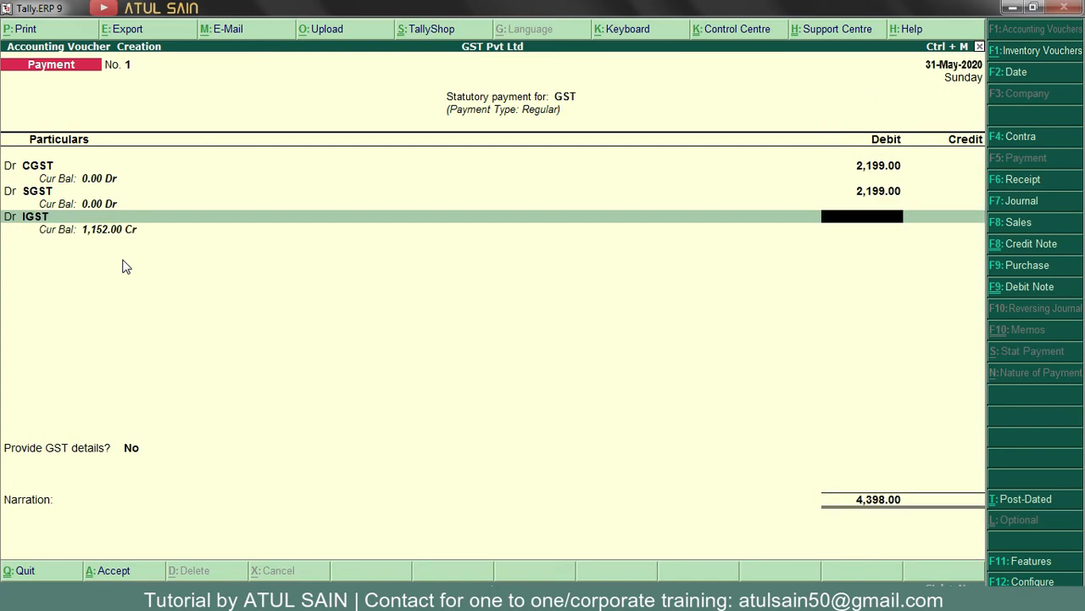
text(1152)
key(Return)
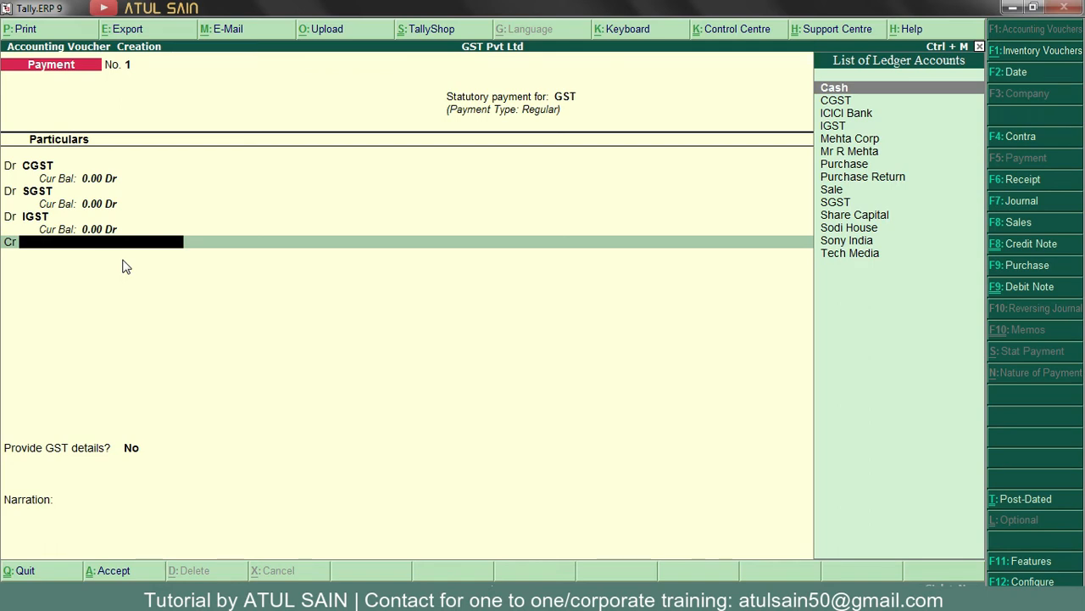
Step: Credit the ICICI Bank ledger with the full payment of 5,550
key(Down)
key(Down)
key(Down)
key(Up)
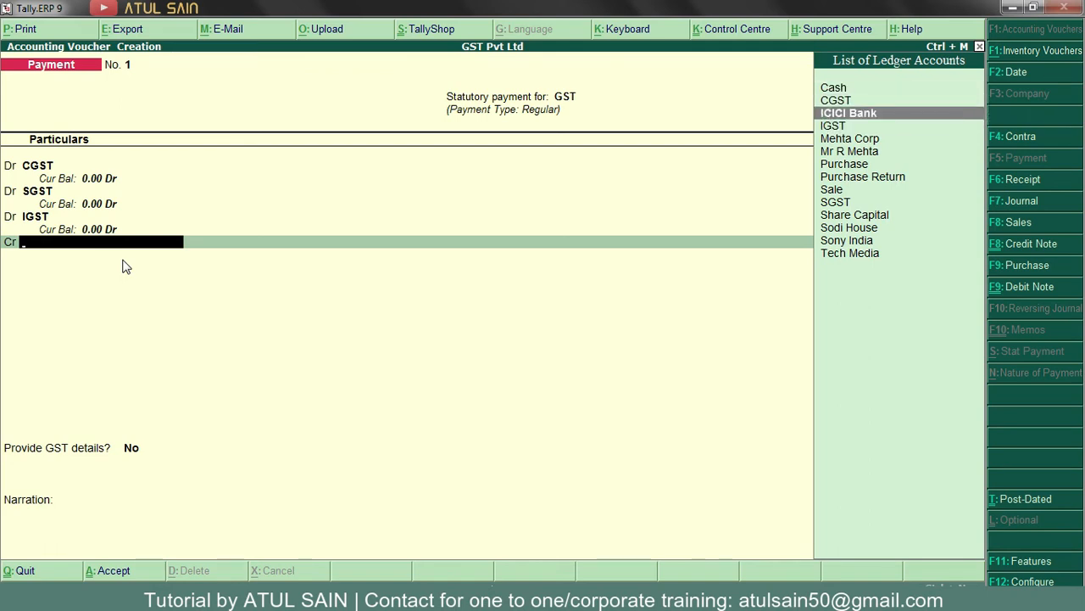
key(Return)
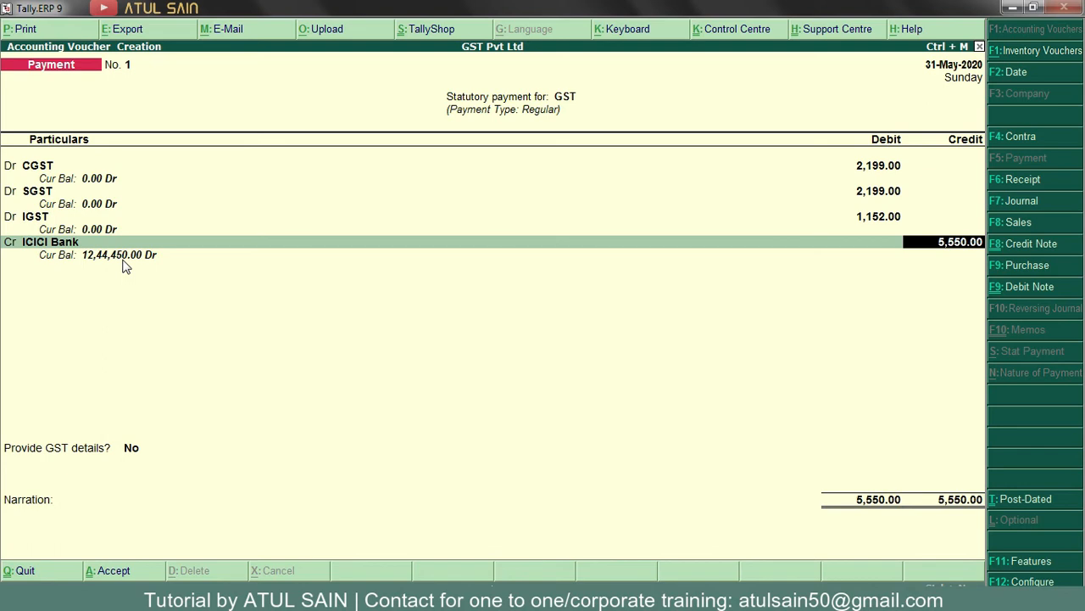
key(Return)
Step: Allocate the bank amount as a cheque without a cheque range, entering its instrument number and keeping the date 31-May-2020
key(Return)
key(Return)
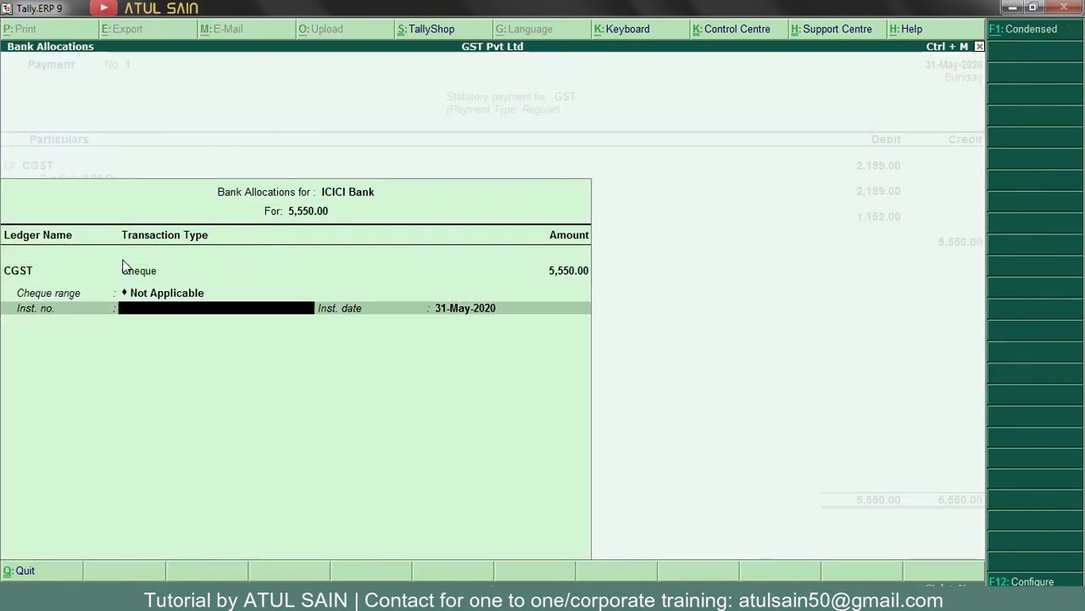
text(234876)
key(Return)
key(BackSpace)
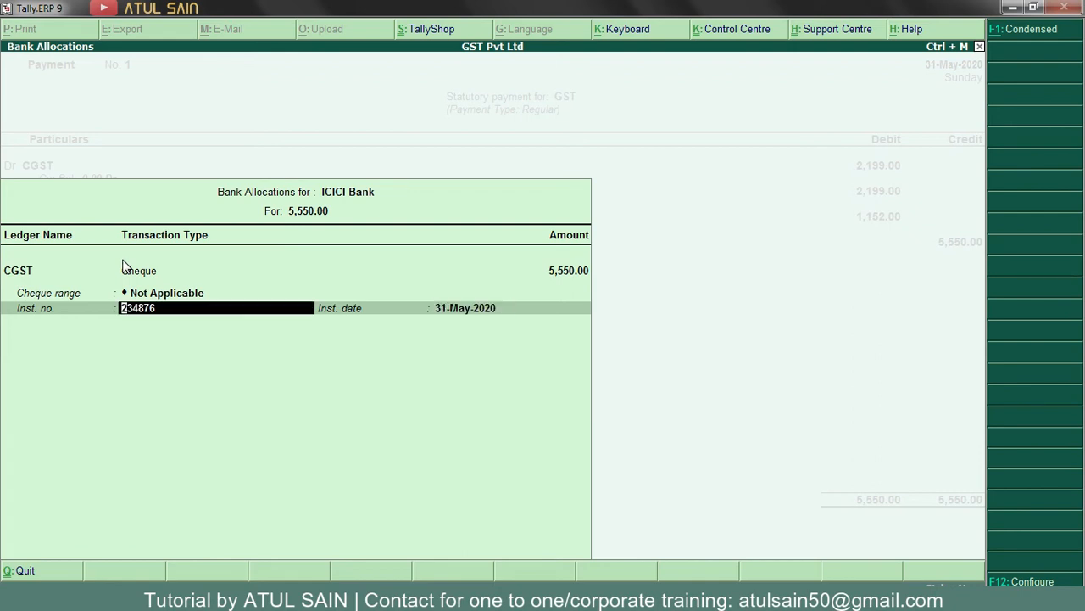
key(Return)
key(Return)
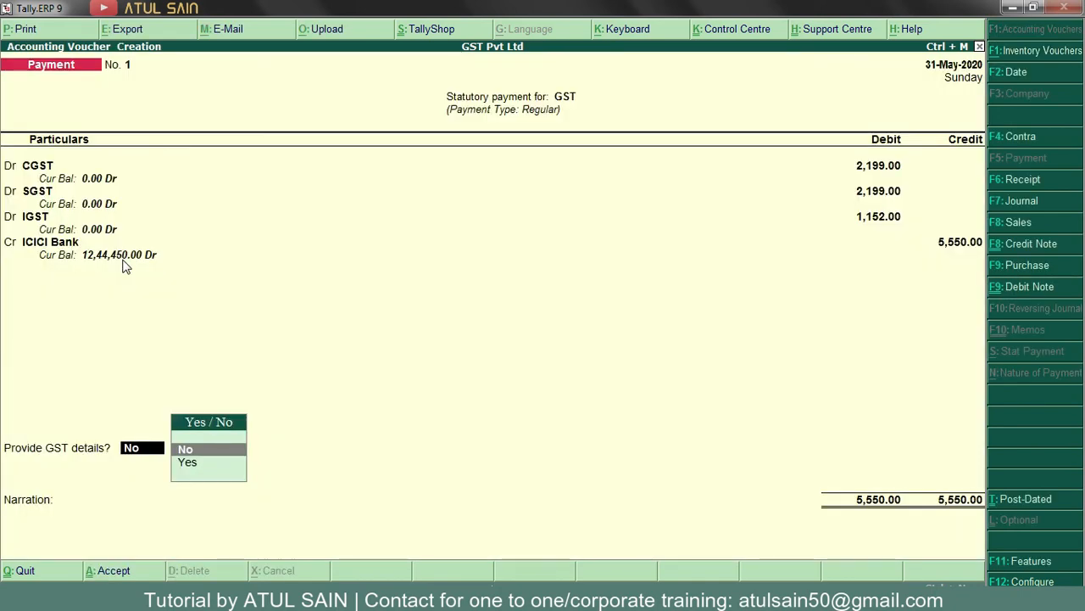
Step: Choose to provide GST details, with Cheque - (Over the counter) as the mode of payment and ICICI Bank as the bank
key(Down)
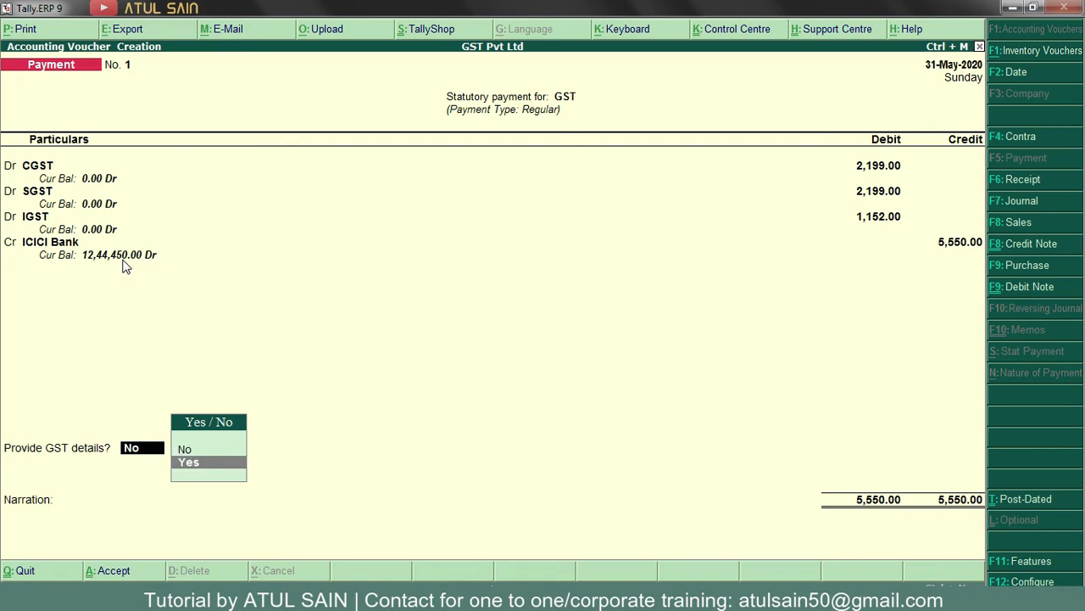
key(Return)
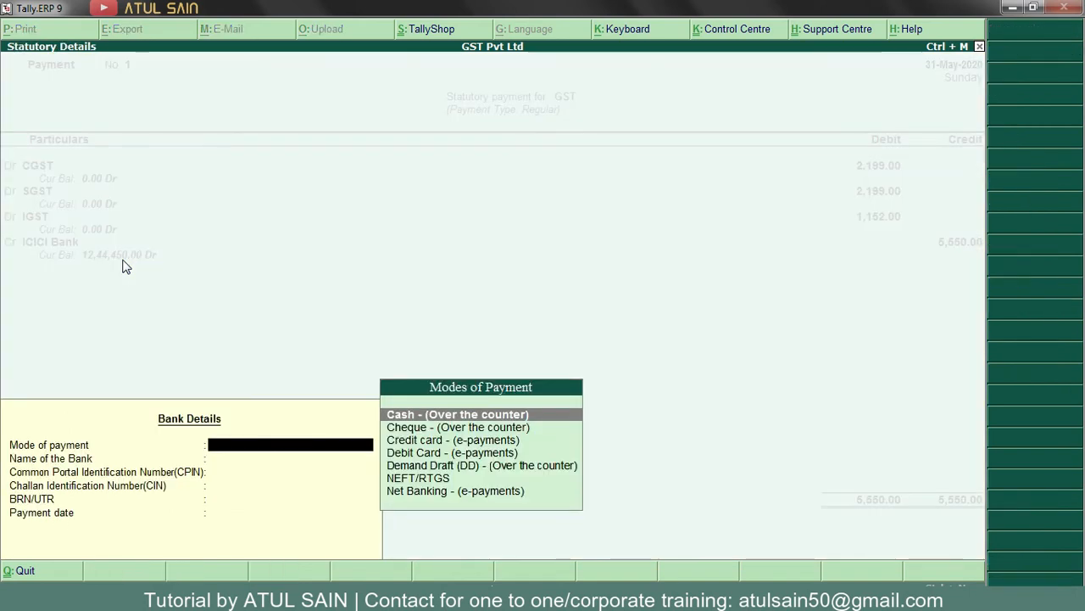
key(Down)
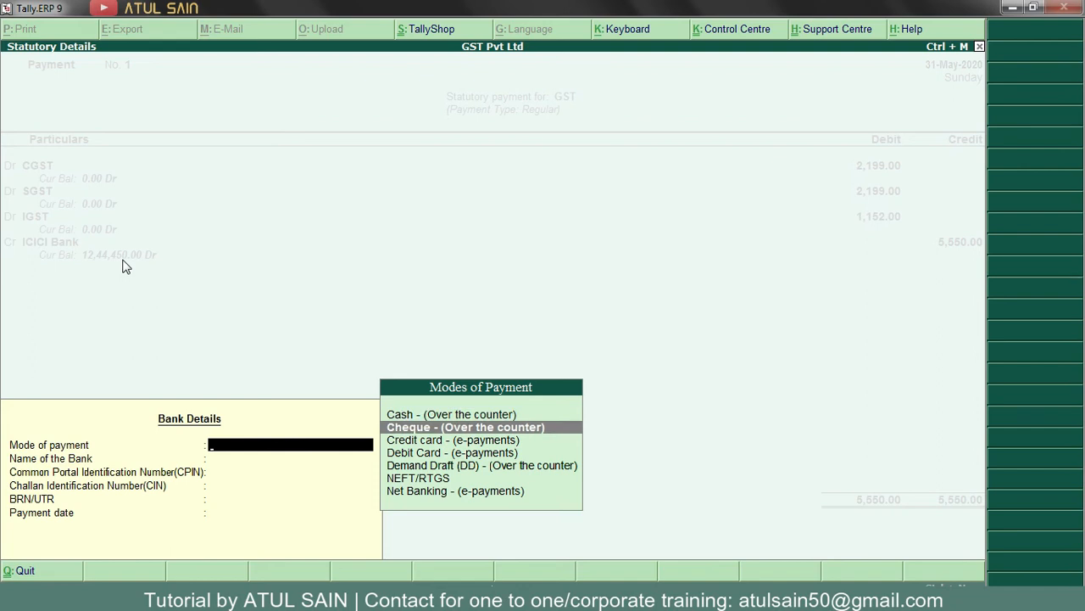
key(Return)
text(IC)
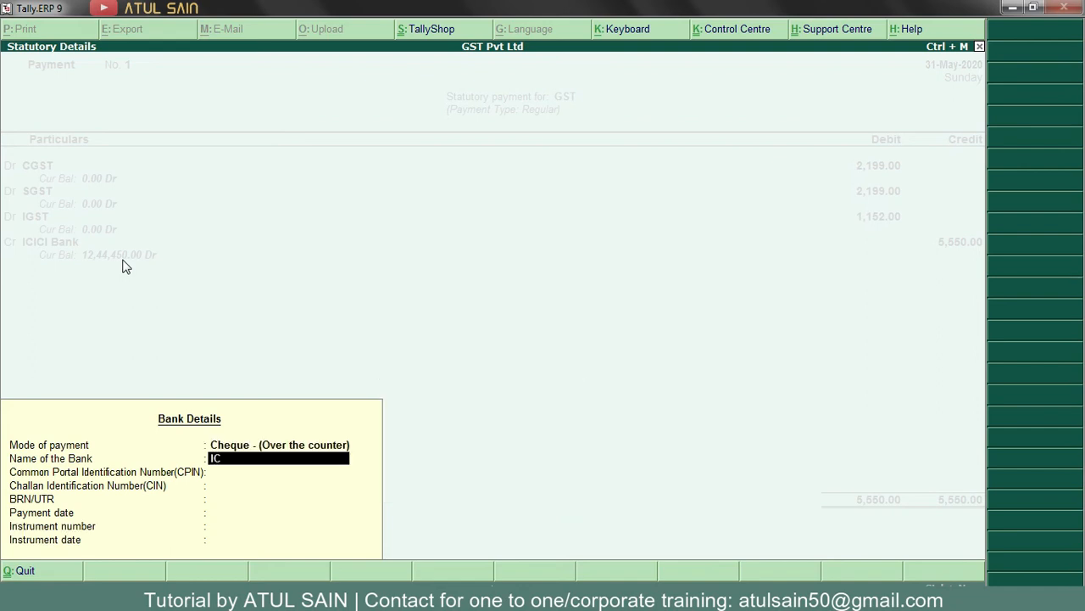
text(ICI Bank)
key(Return)
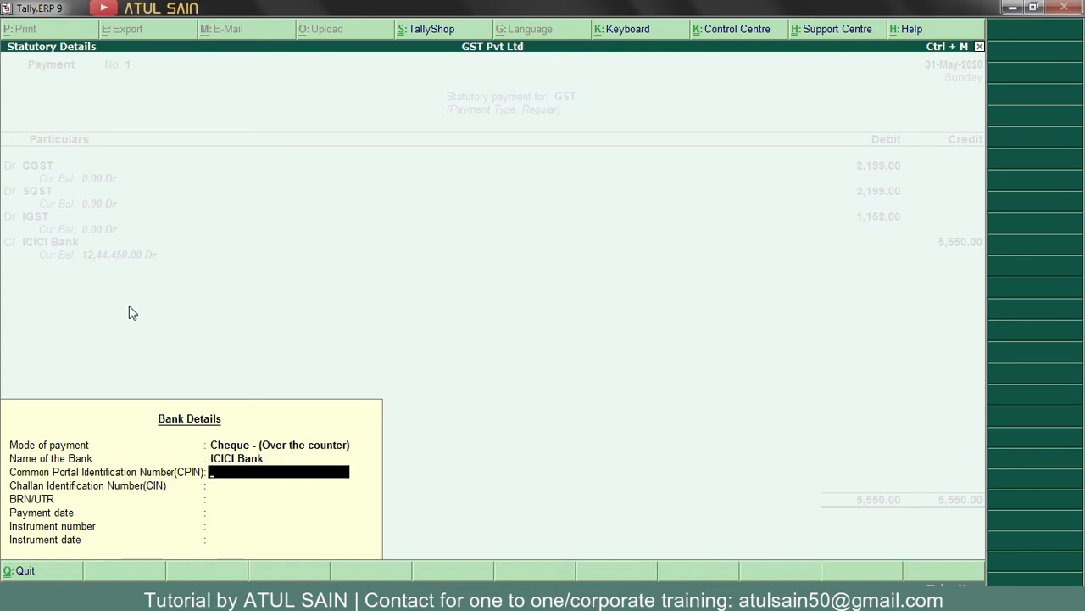
Step: Leave CPIN, CIN, BRN/UTR and payment date blank, and enter the cheque's instrument number and the instrument date 31.5
key(Return)
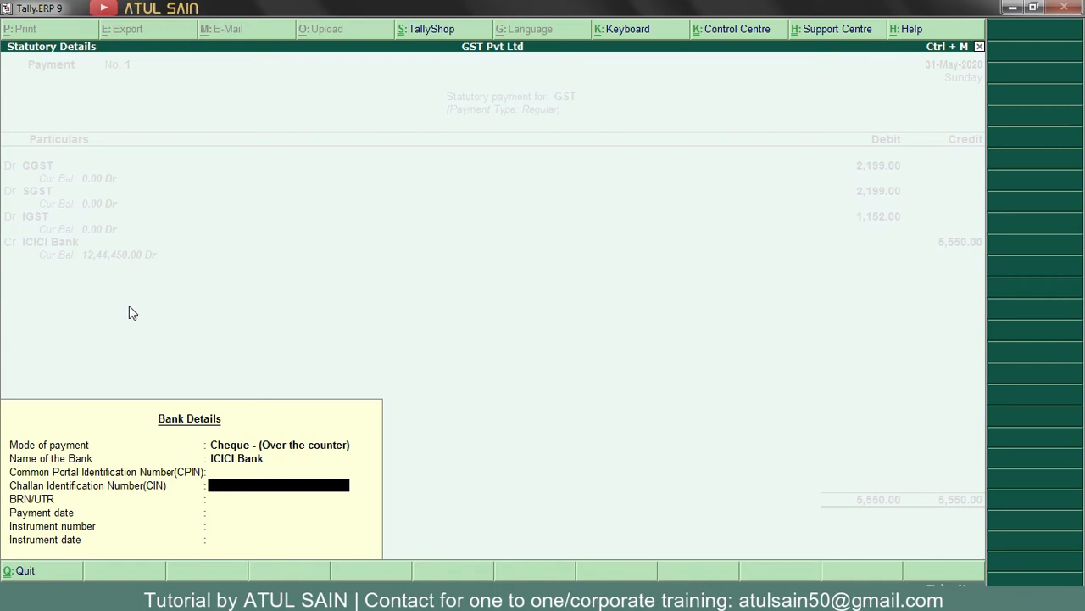
key(Return)
key(Return)
key(Return)
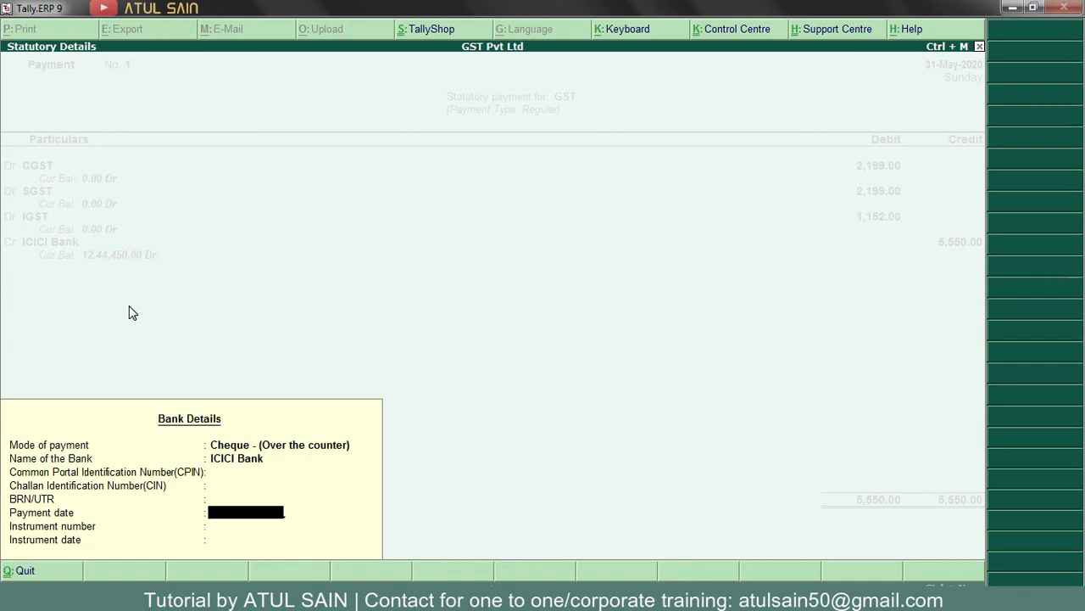
text(234876)
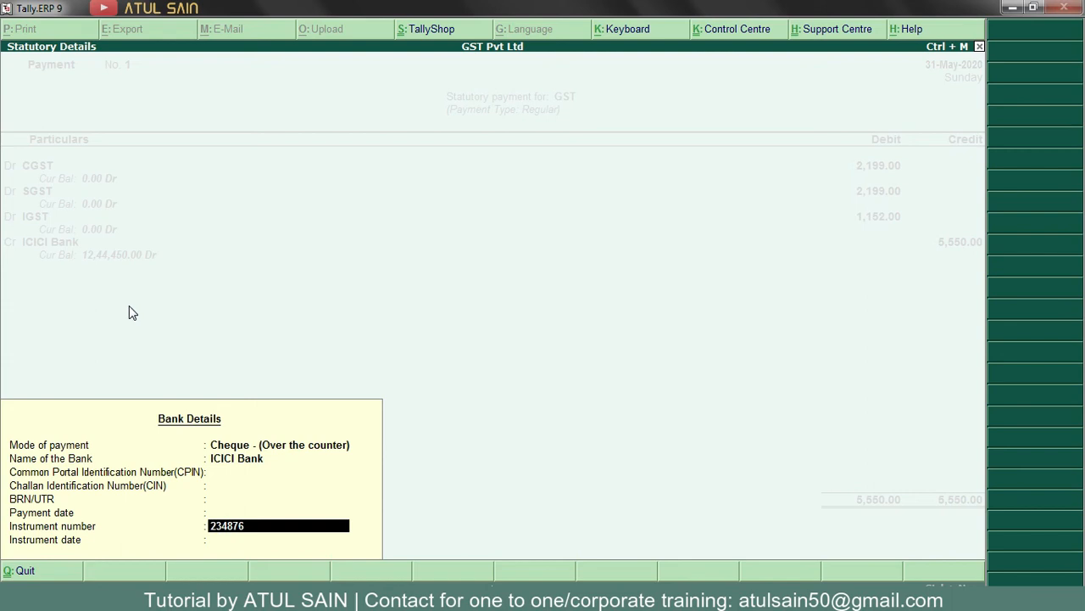
key(Return)
text(31.5)
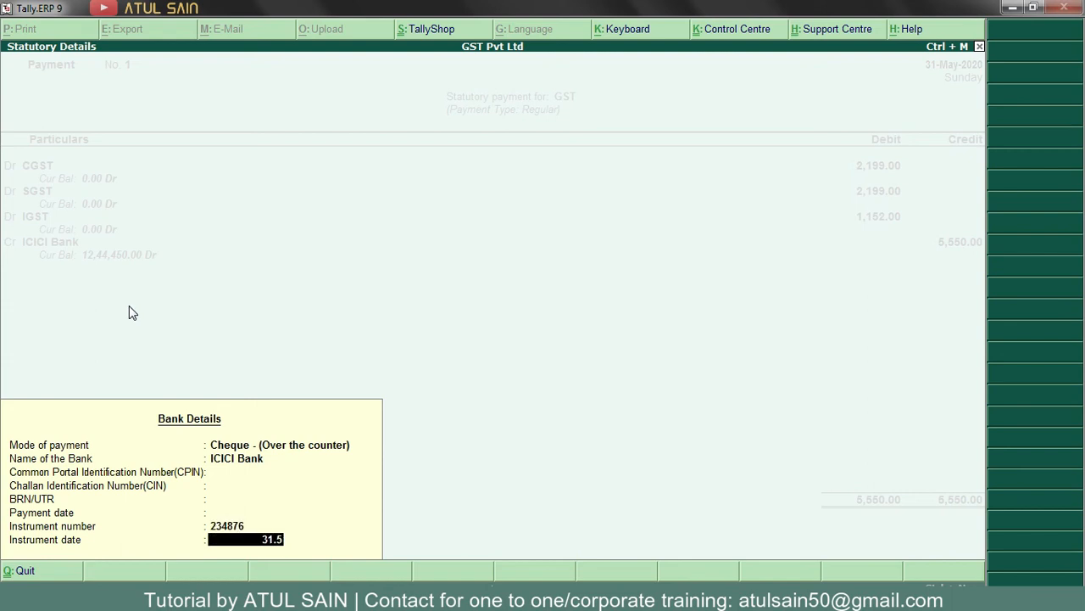
key(Return)
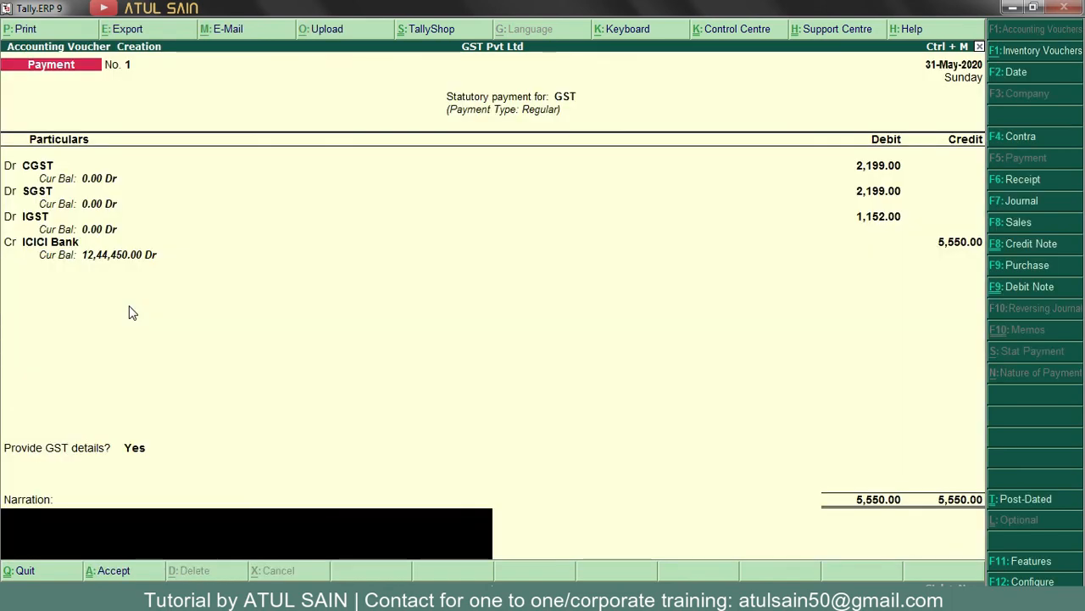
Step: Enter a narration beginning "Being gst paid to", save the payment voucher and leave voucher entry
text(Being gst)
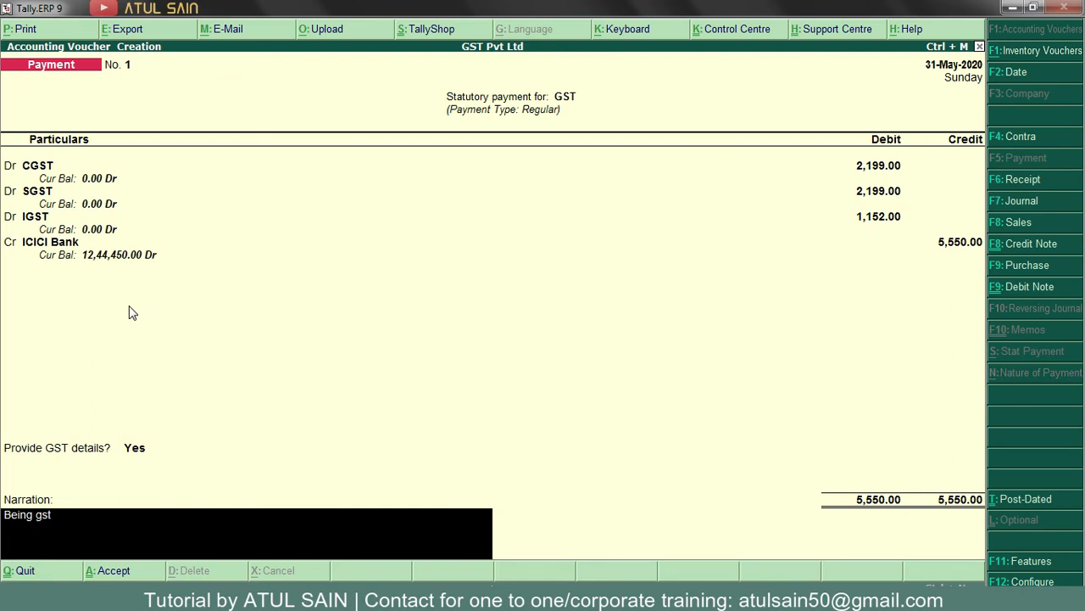
text( paid to g)
key(Return)
key(Escape)
key(Return)
Step: Check the Duties & Taxes line in the Balance Sheet after the payment, and close the report
key(Down)
key(Down)
key(Down)
key(Down)
key(Down)
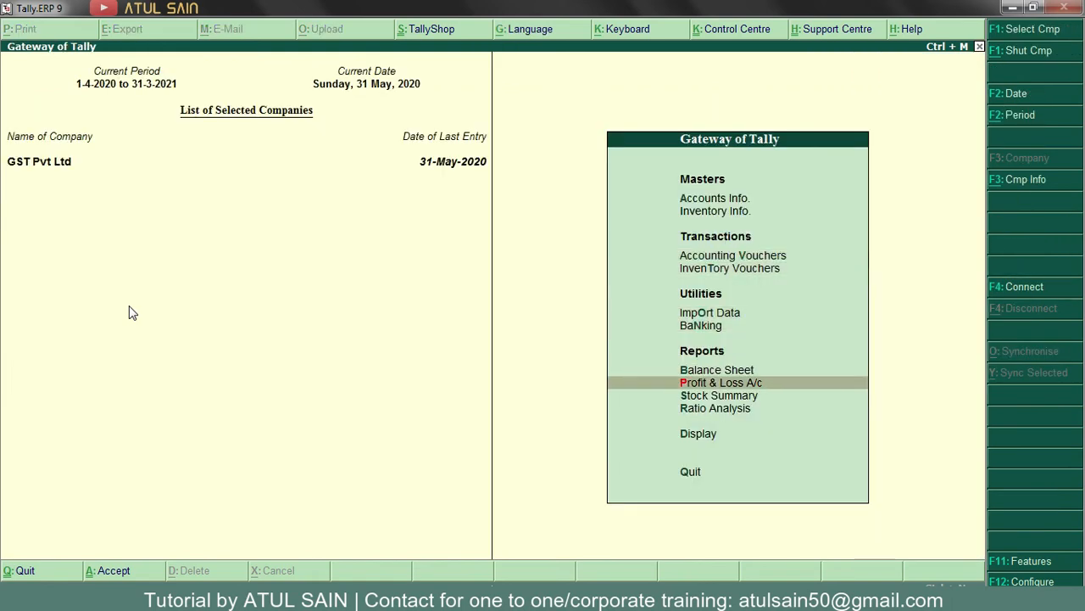
key(Up)
key(Return)
key(Down)
key(Down)
key(Down)
key(Down)
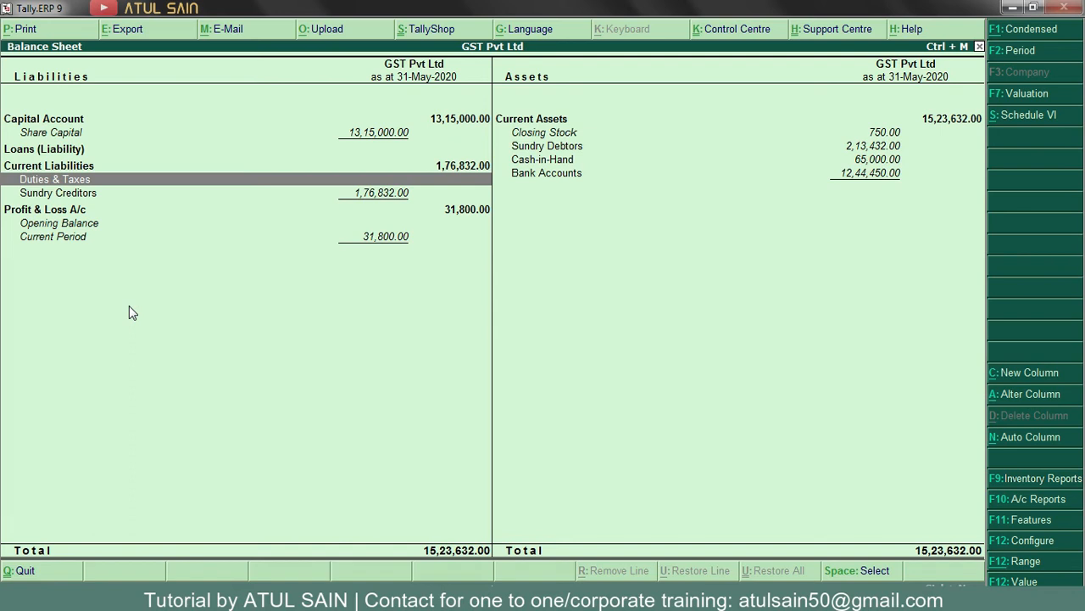
key(Escape)
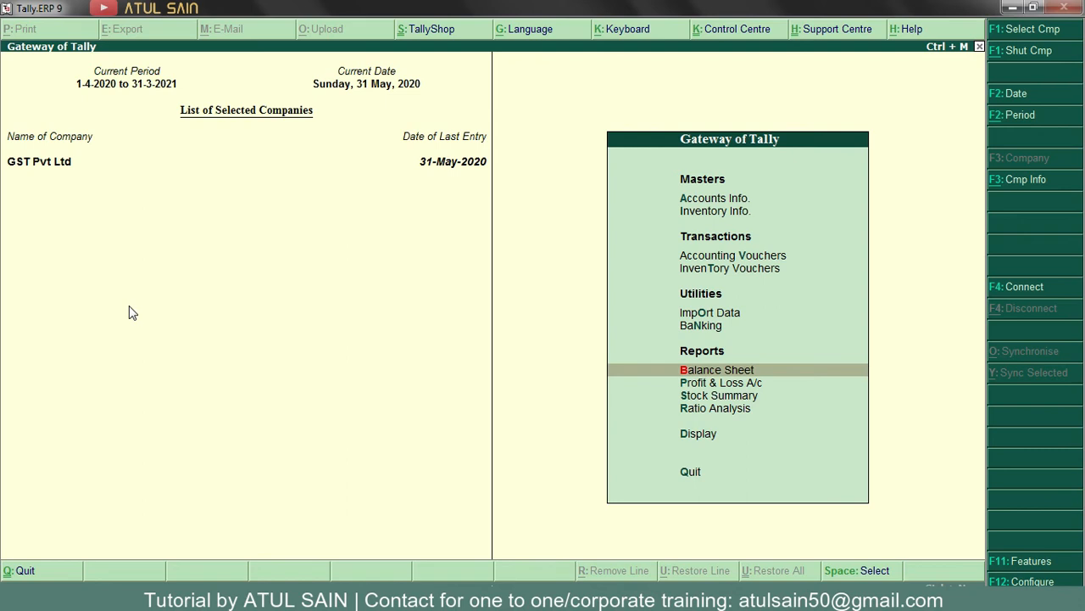
Step: Open the GSTR-1 return from the GST section of the statutory reports
key(Down)
key(Down)
key(Down)
key(Down)
key(Return)
key(Down)
key(Down)
key(Down)
key(Down)
key(Down)
key(Down)
key(Return)
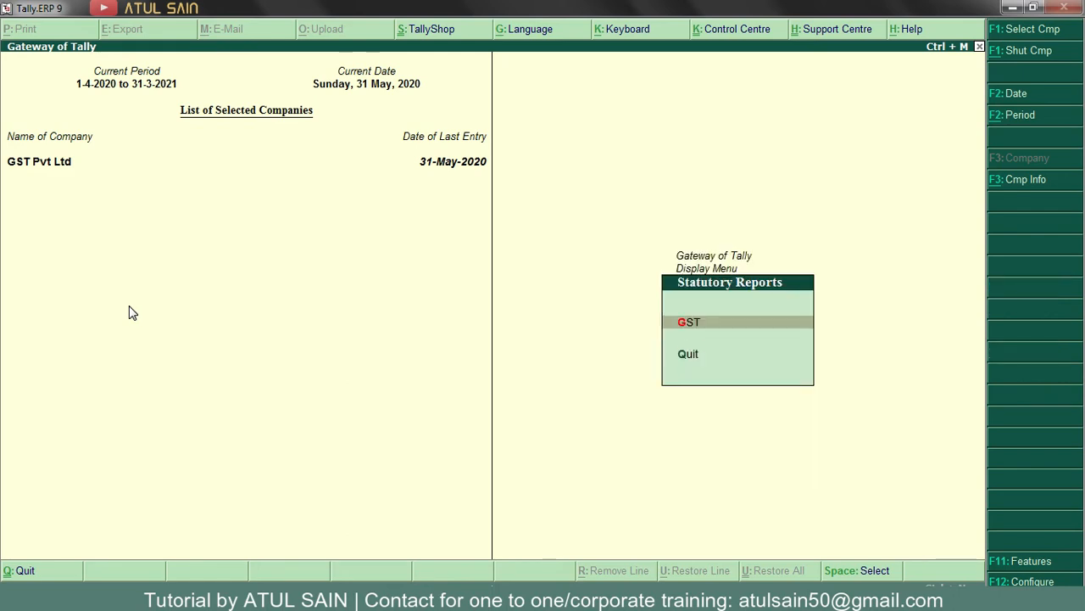
key(Return)
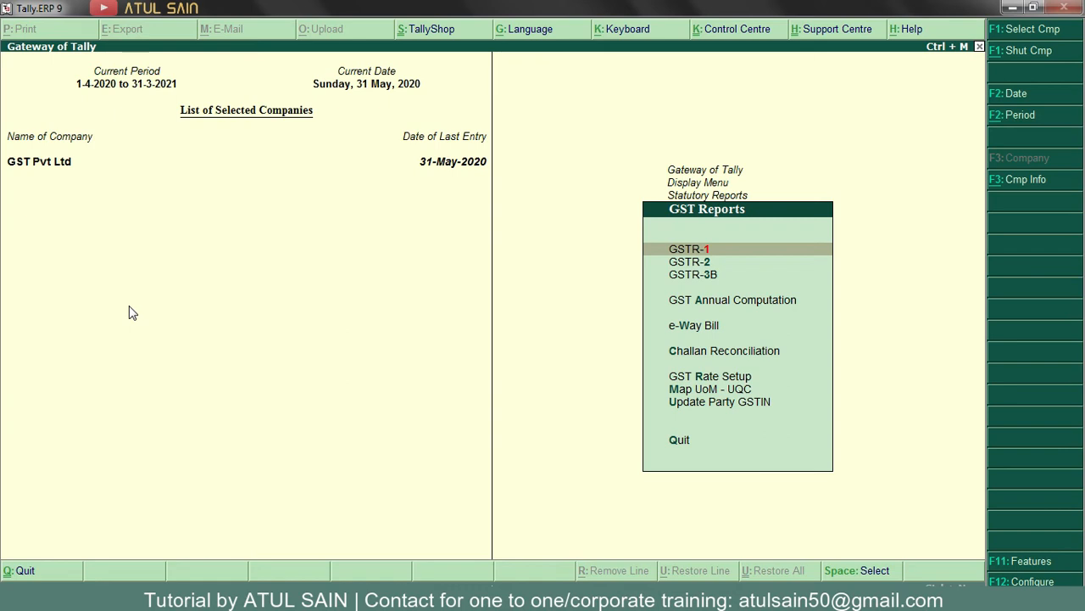
key(Return)
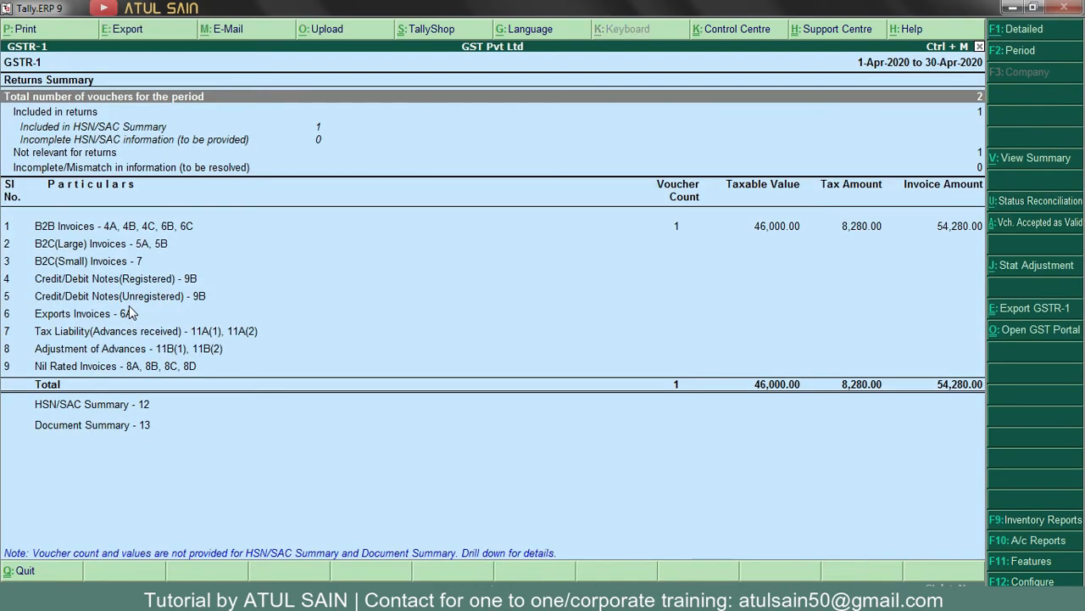
Step: Set the GSTR-1 period's end date to 31-5-2020 and start exporting the return in Excel (Spreadsheet) format
key(F2)
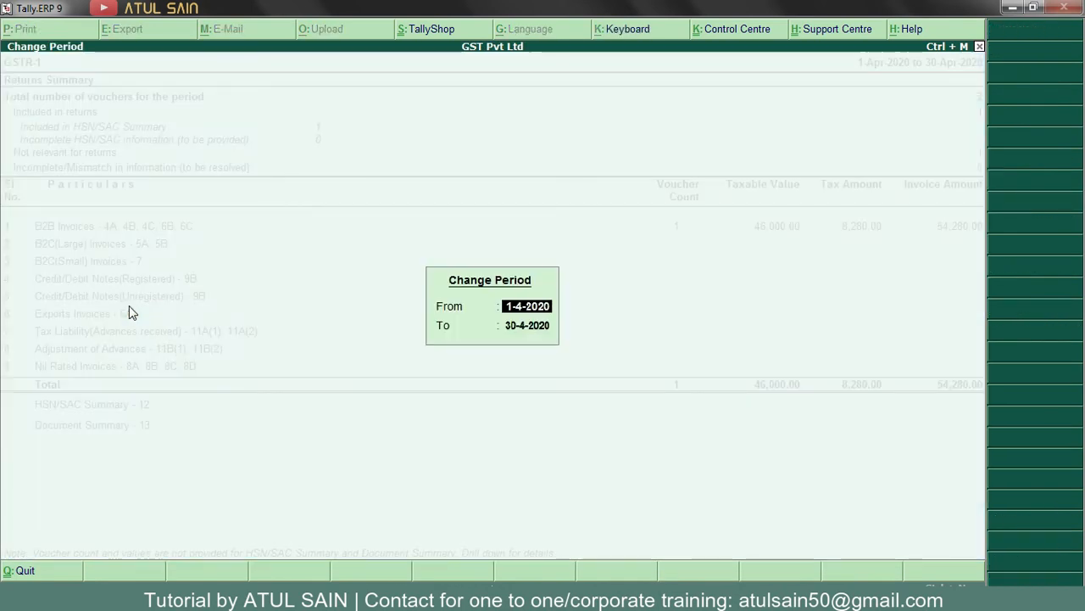
key(Return)
text(31-5-2020)
key(Return)
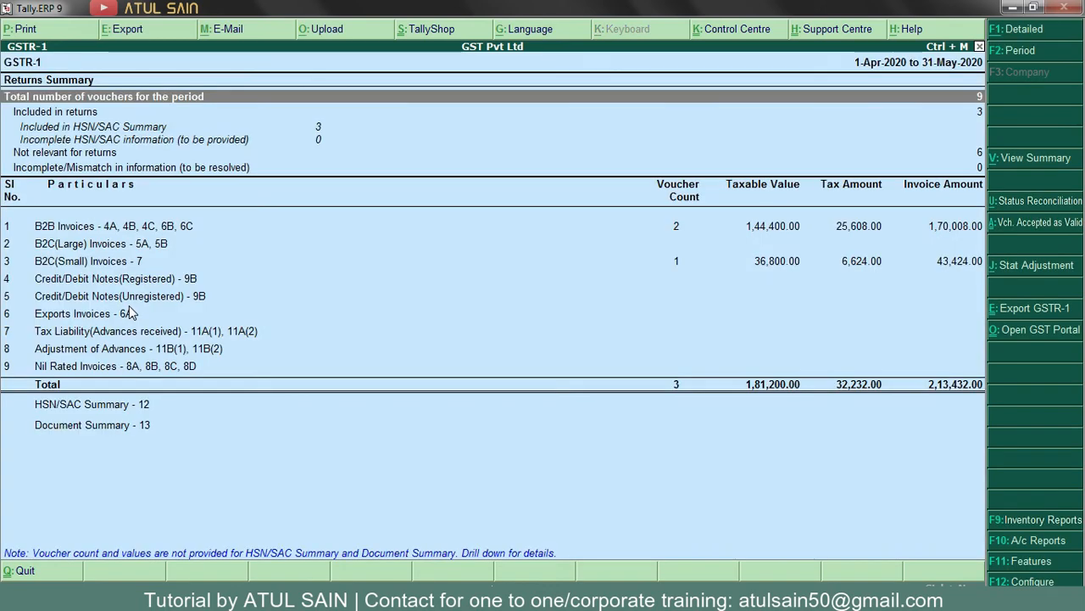
key(ctrl+e)
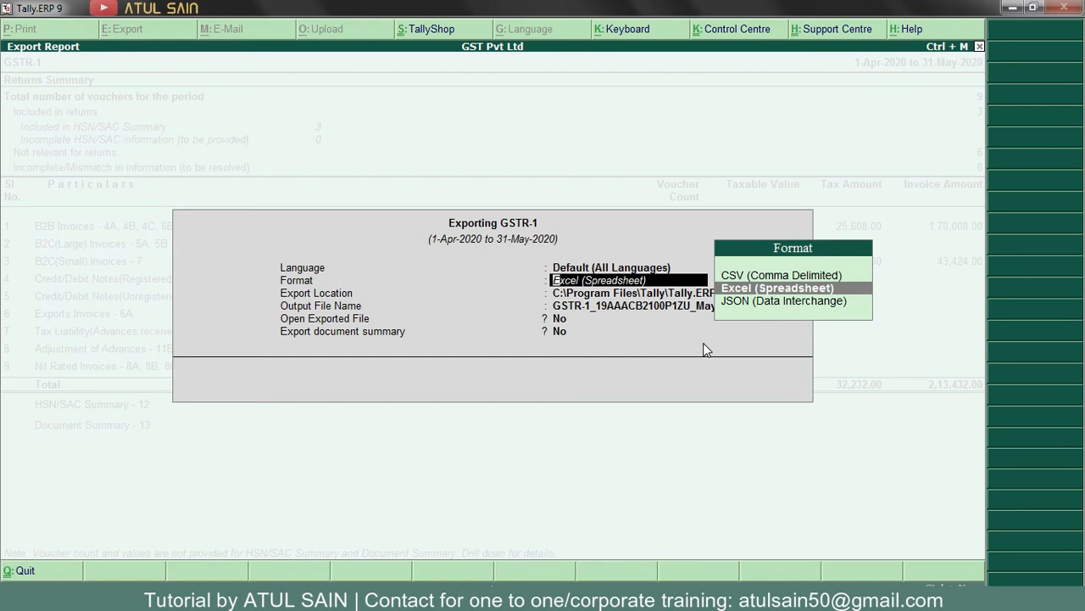
key(Return)
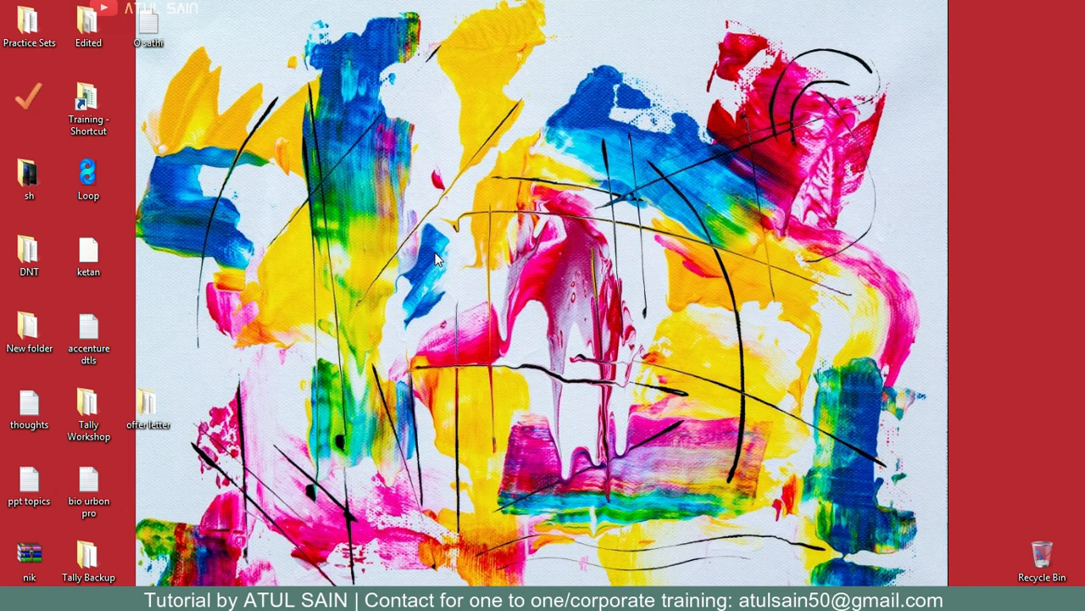
Step: Switch to the Windows desktop and create a folder named GST return
key(ctrl+shift+n)
text(GS)
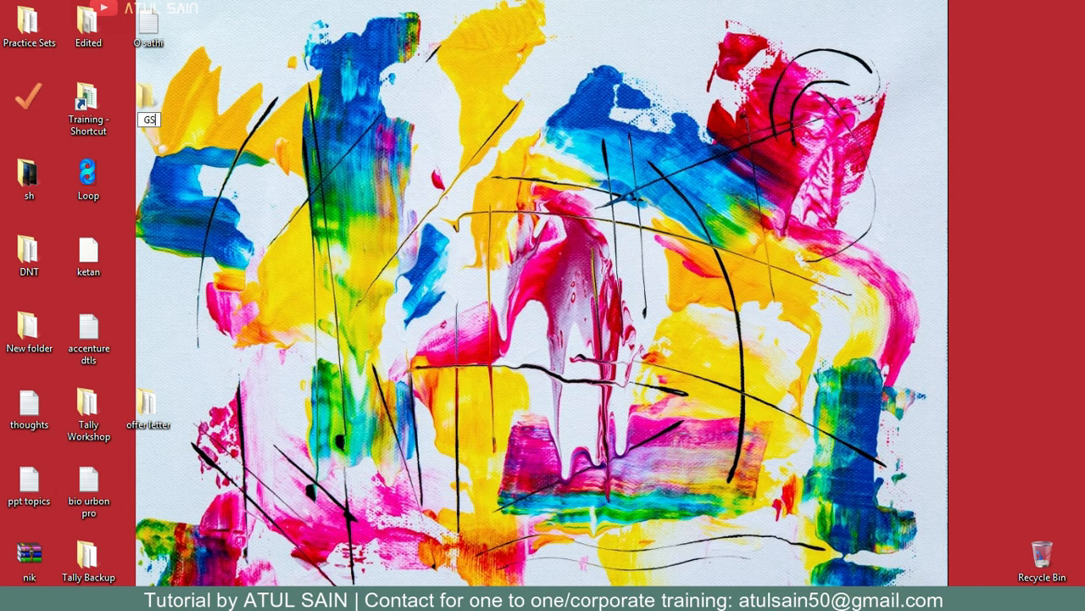
text(T return)
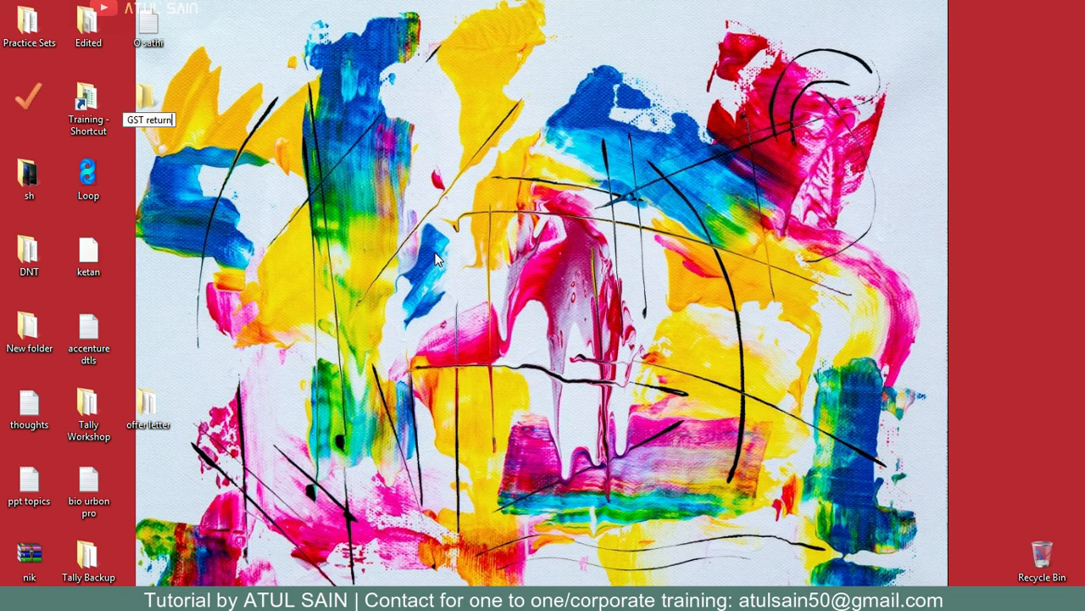
key(Return)
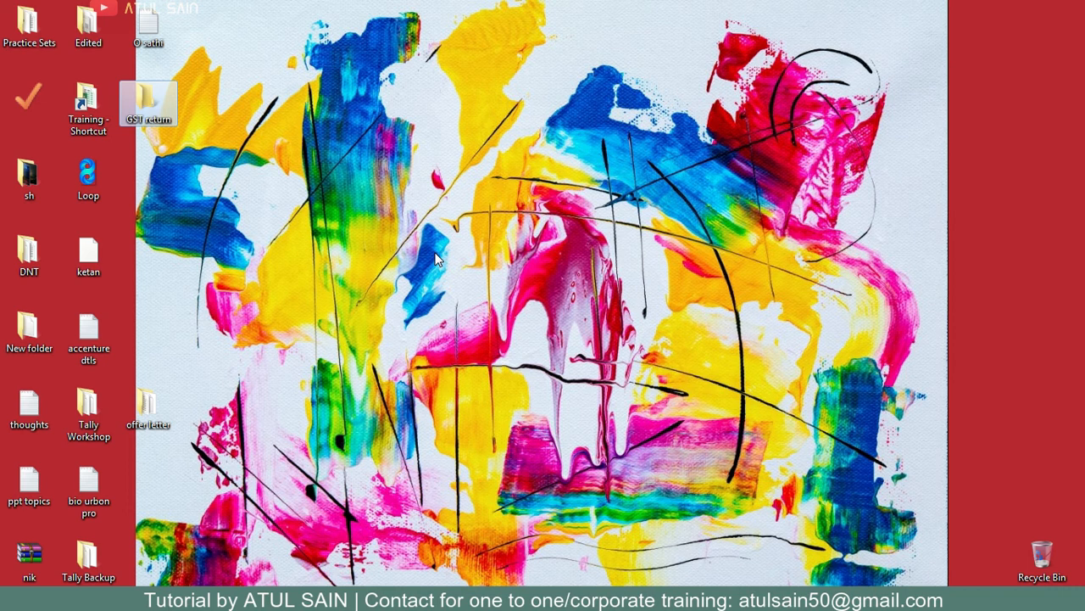
Step: Open the GST return folder and copy its full path
click(435, 258)
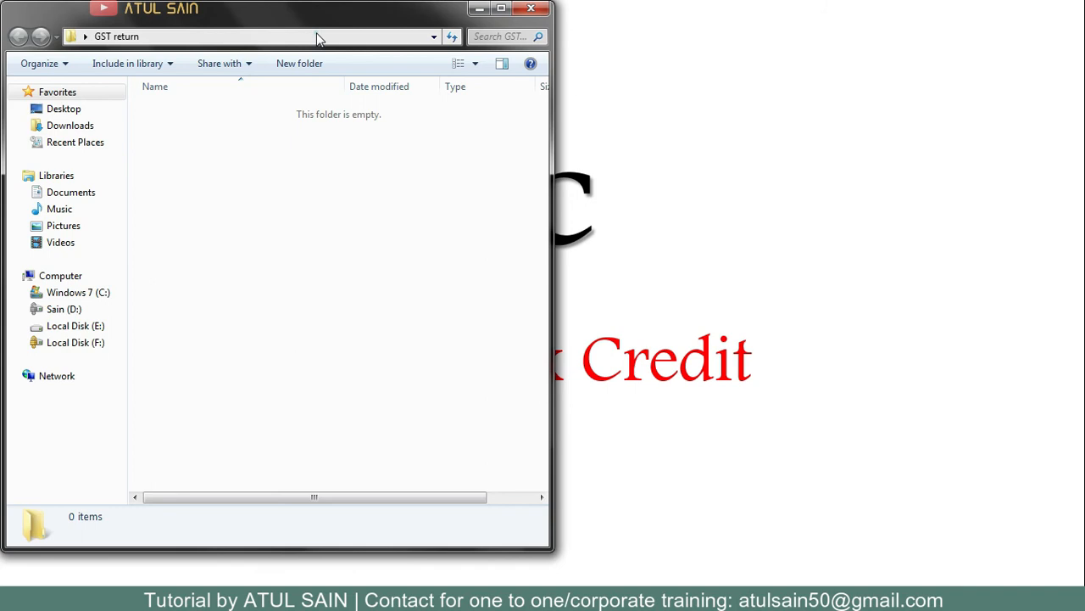
click(318, 36)
key(ctrl+c)
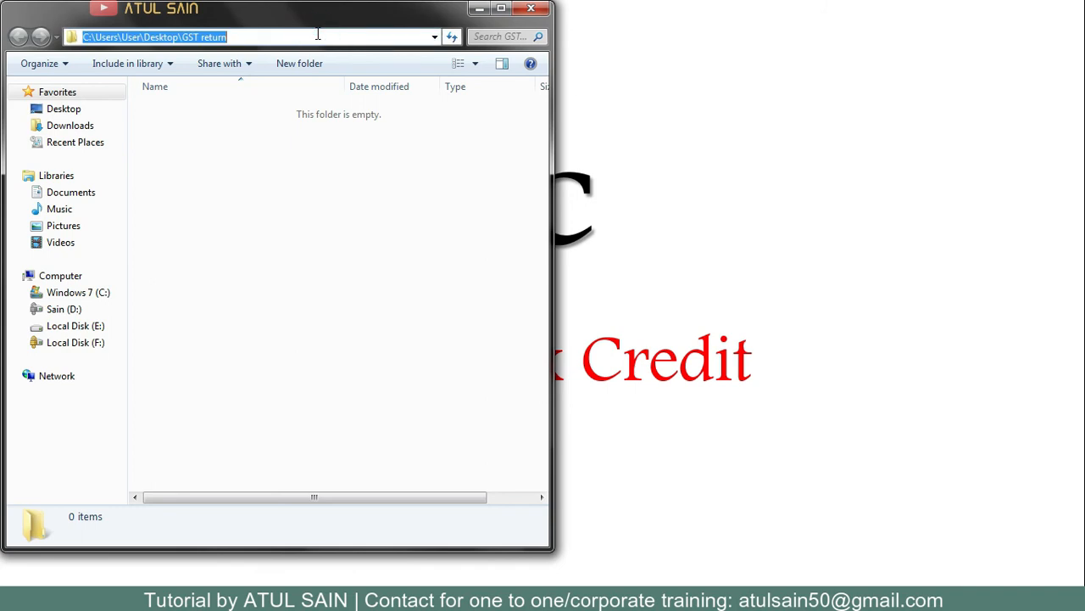
Step: Switch back to Tally.ERP 9 and set the GSTR-1 export location to C:\Users\User\Desktop\GST return
key(alt+Tab)
key(alt+Tab)
key(alt+Tab)
key(alt+Tab)
key(alt+Tab)
key(alt+Tab)
key(alt+Tab)
key(alt+Tab)
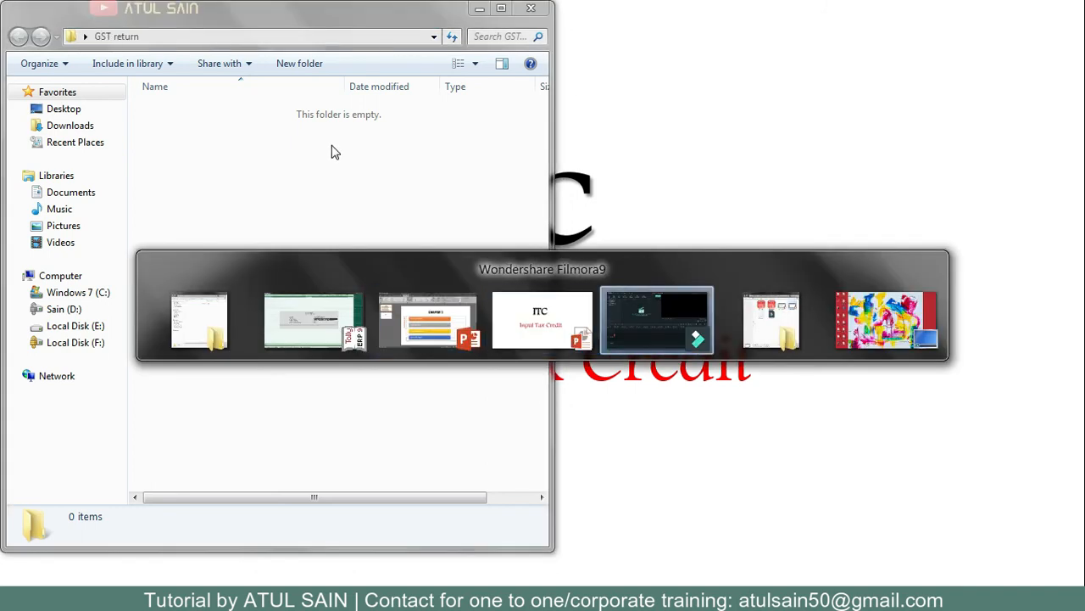
key(BackSpace)
key(ctrl+v)
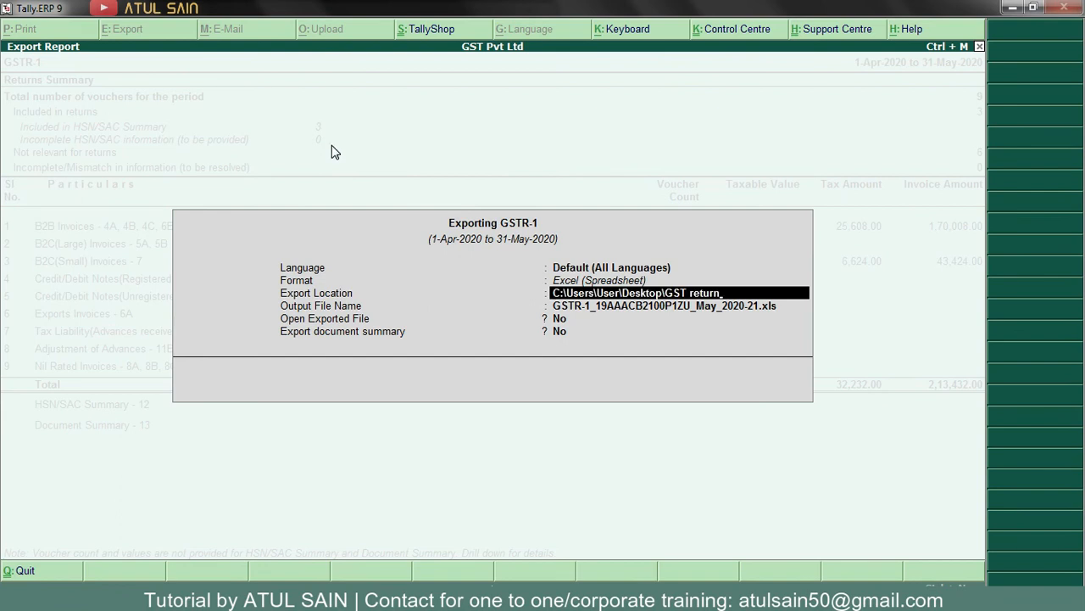
Step: Keep the output file name, leave both export options at No, export GSTR-1 and check the file in the GST return folder
key(Return)
key(Return)
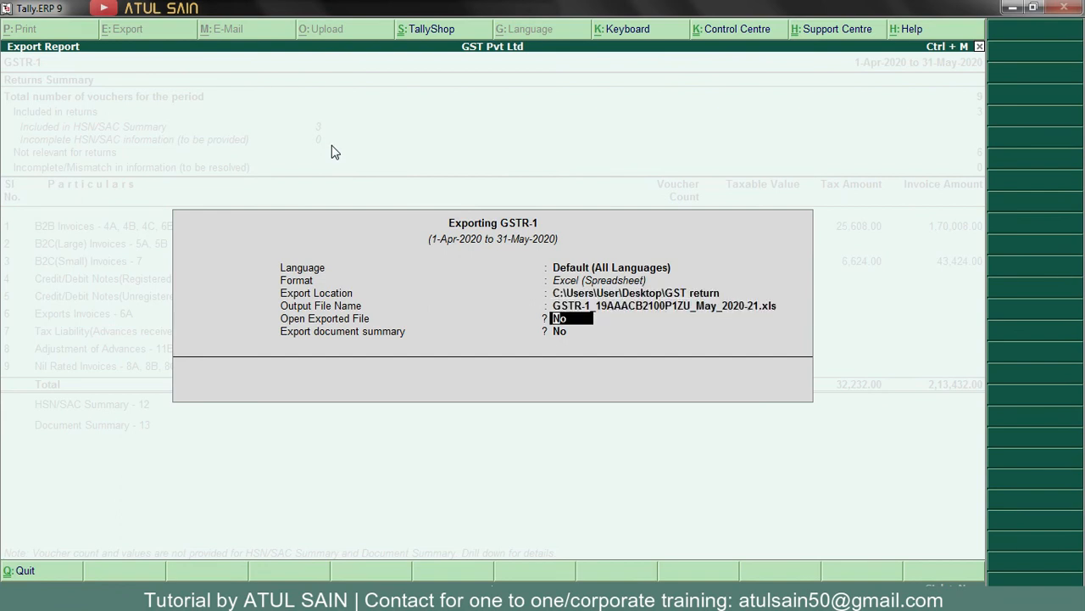
key(Return)
key(Return)
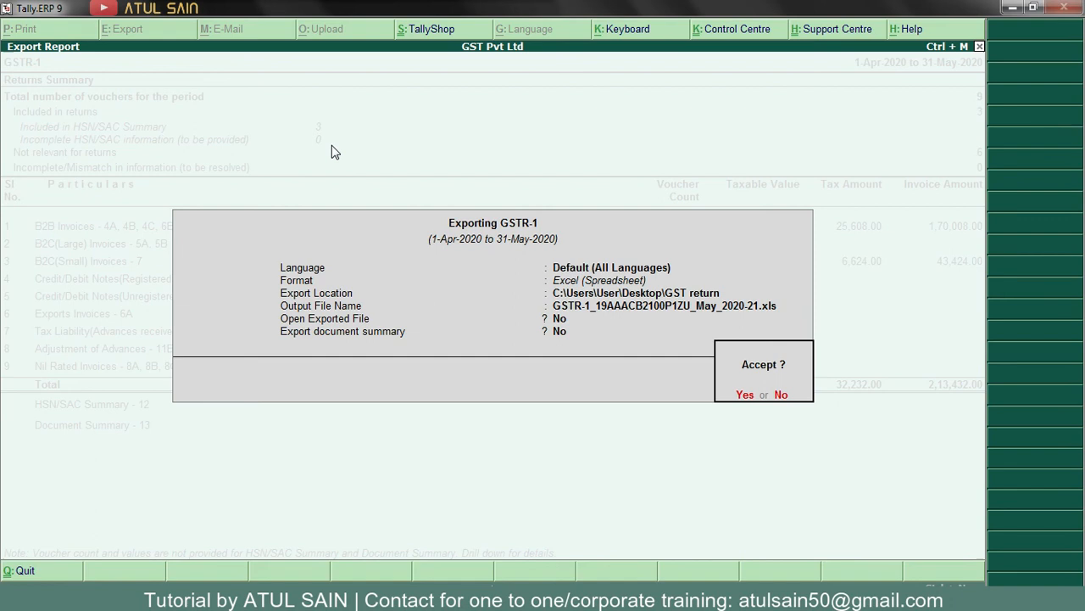
key(Return)
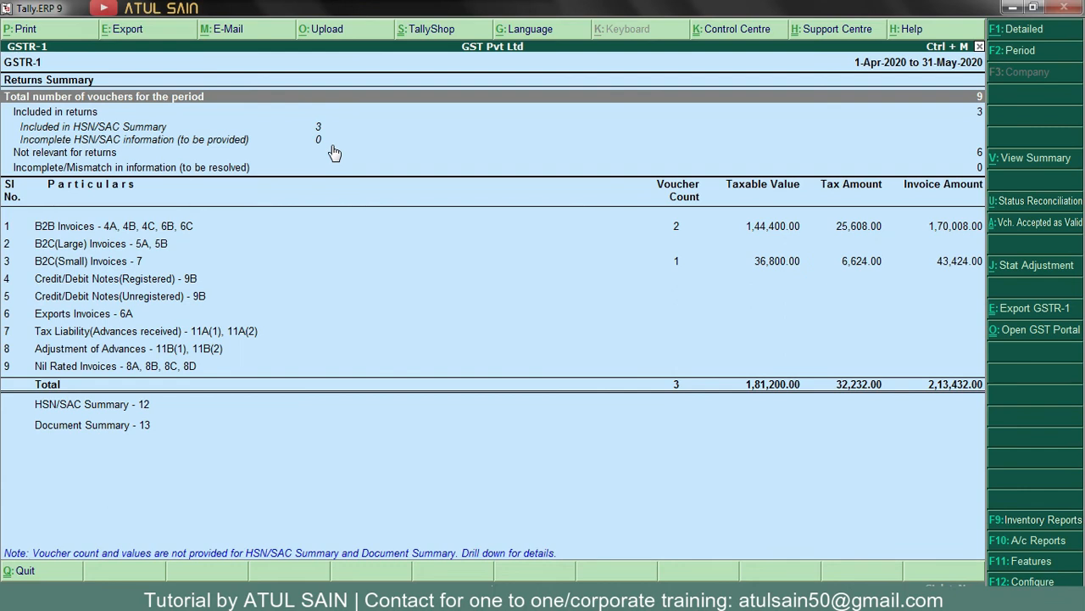
key(alt+Tab)
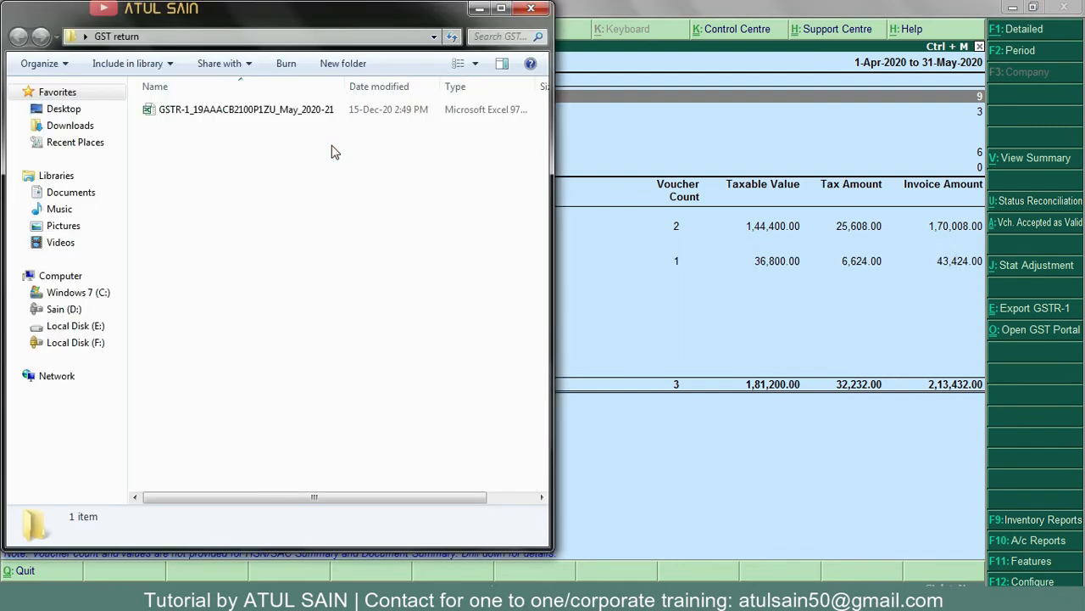
click(661, 7)
Step: Close GSTR-1, open the GSTR-2 return and set its period from 1-4-2020 to 31-5-2020
key(Escape)
key(Down)
key(Return)
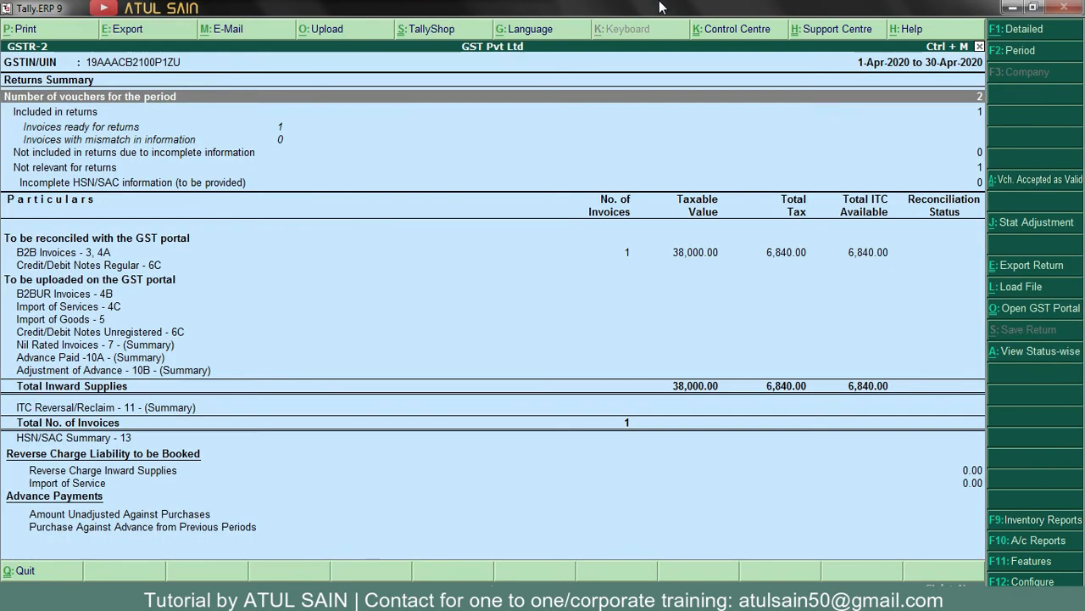
key(F2)
text(1.)
key(Return)
text(31.5)
key(Return)
Step: Export GSTR-2 in Excel (Spreadsheet) format to the GST return folder, keeping the output file name
key(alt+e)
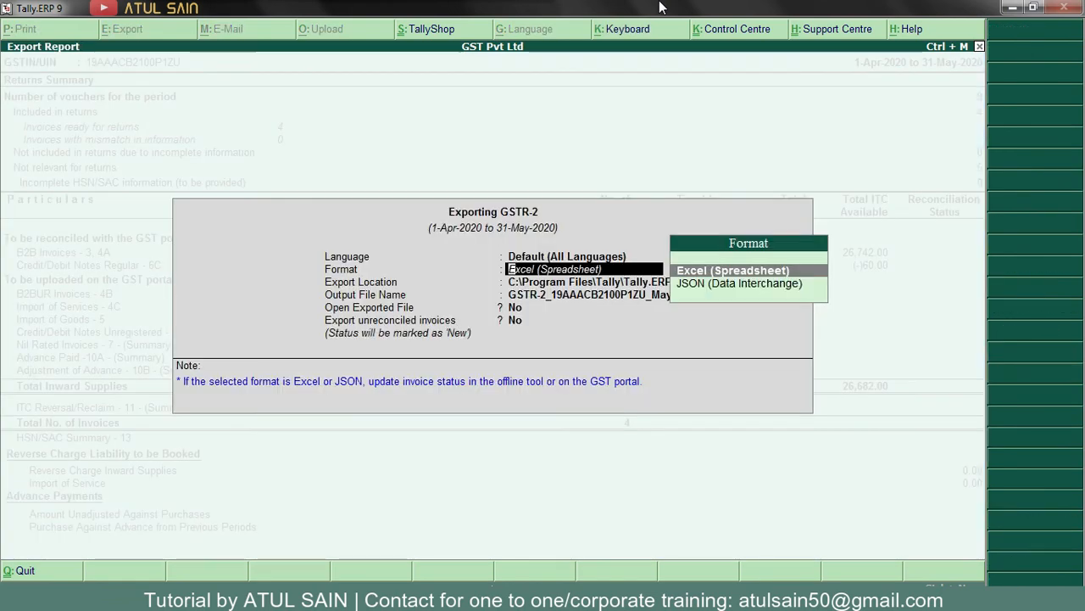
key(Return)
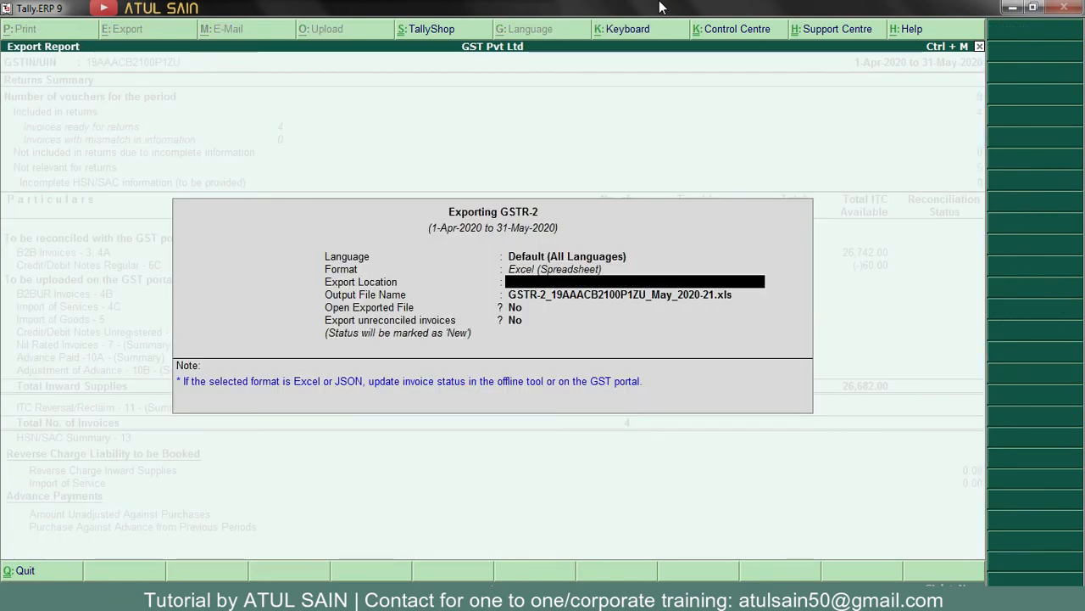
key(Return)
key(Return)
key(Return)
key(Return)
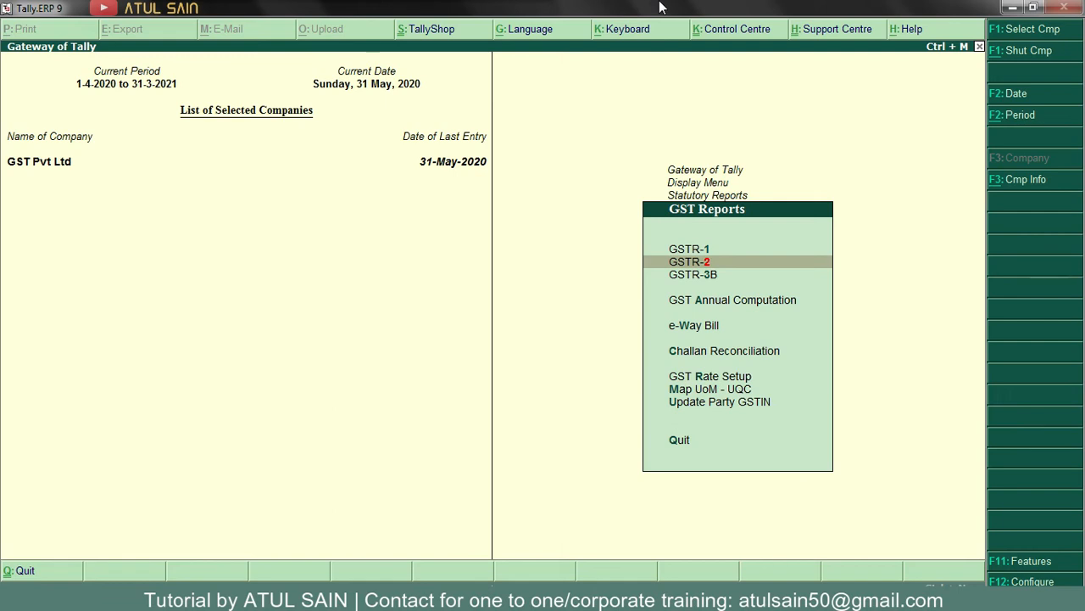
Step: Reopen the GSTR-2 return and set its period's end date to 31-5-2020
key(Return)
key(F2)
key(Return)
text(31-5-2020)
key(Return)
Step: Export GSTR-2 in JSON (Data Interchange) format to C:\Users\User\Desktop\GST return, leaving both export options at No
key(alt+e)
key(Down)
key(Return)
key(space)
key(ctrl+alt+v)
key(Return)
key(Return)
key(Return)
key(Return)
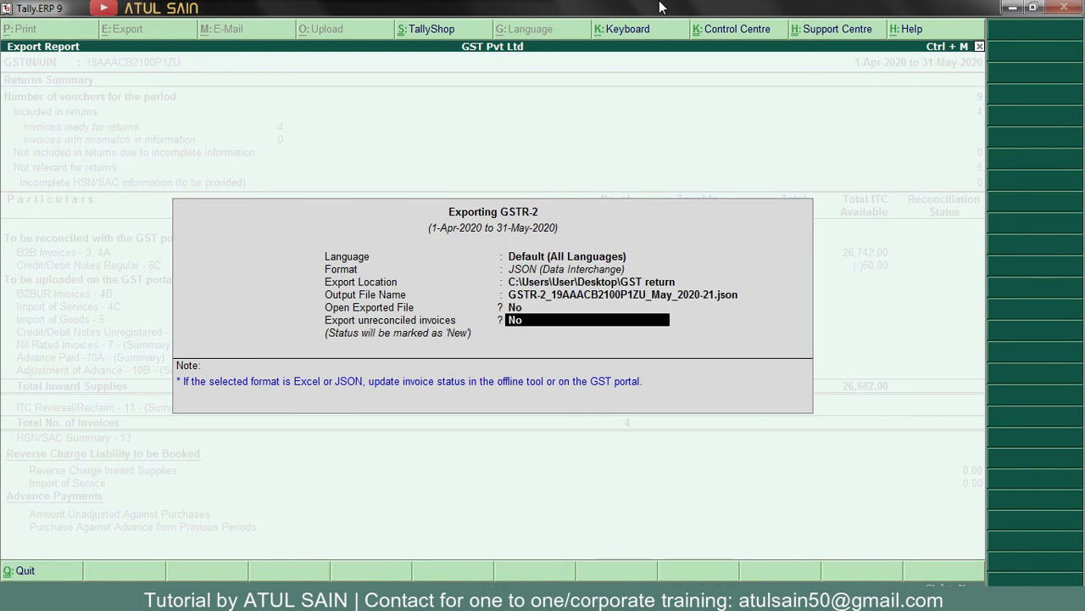
key(Return)
Step: Switch to the GST return folder, maximize its window, review the exported files and open the GSTR-2 Excel workbook
key(alt+Tab)
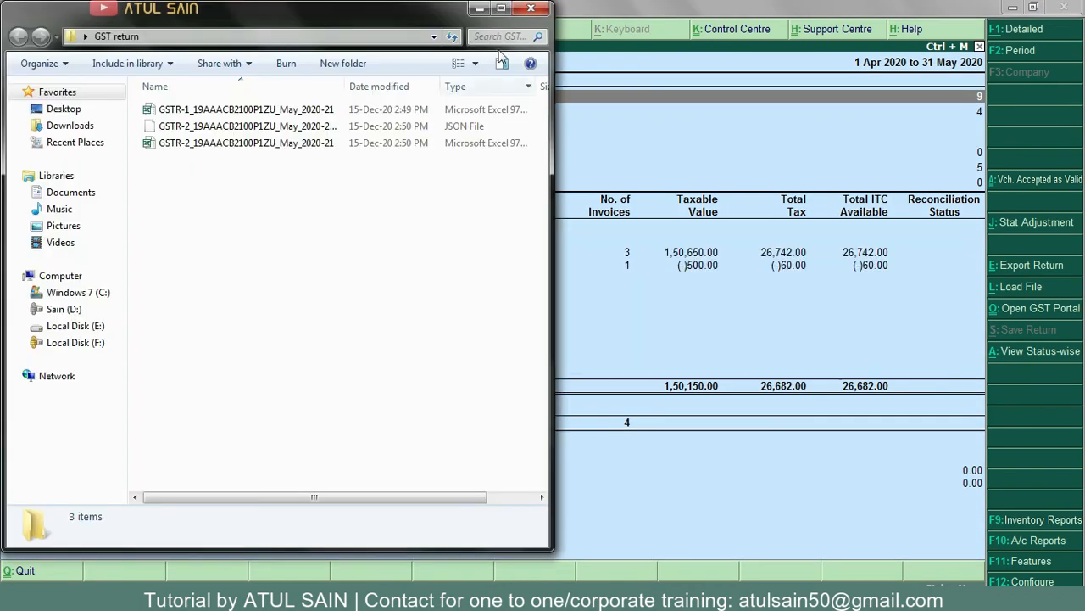
click(499, 15)
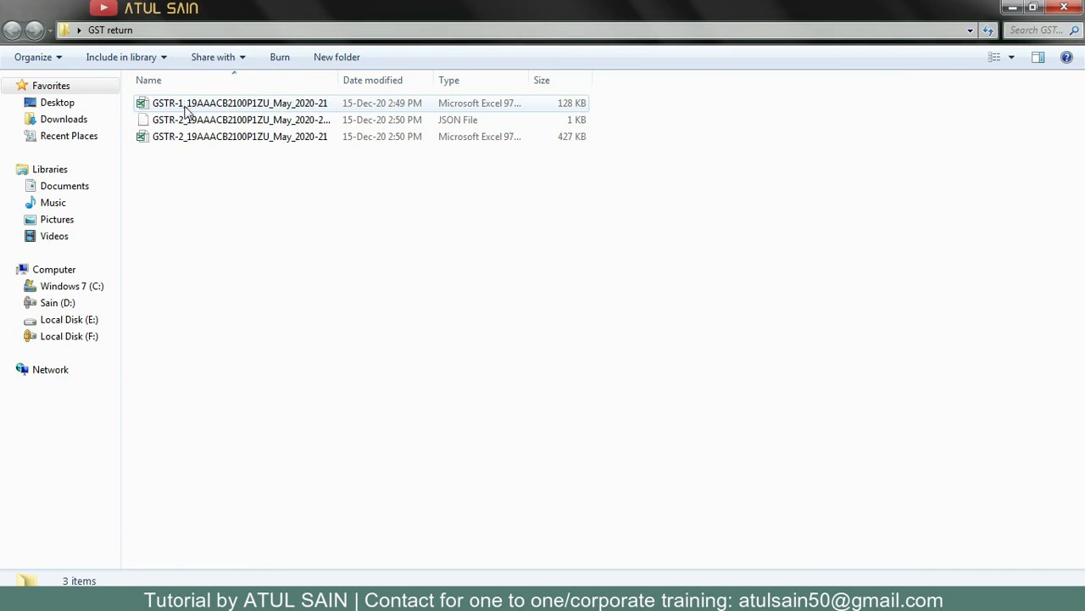
click(189, 139)
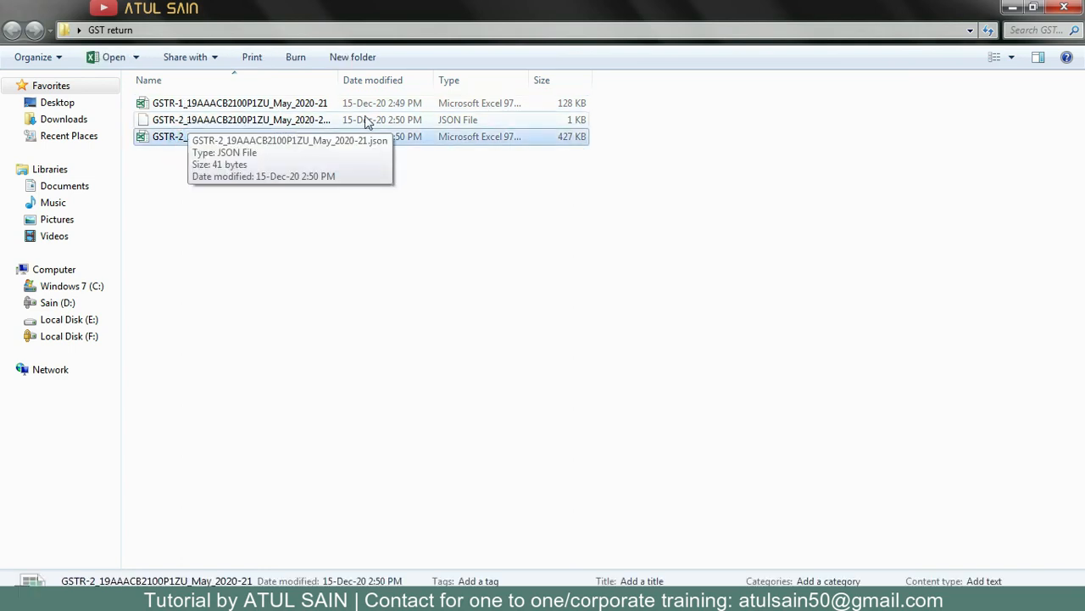
click(319, 204)
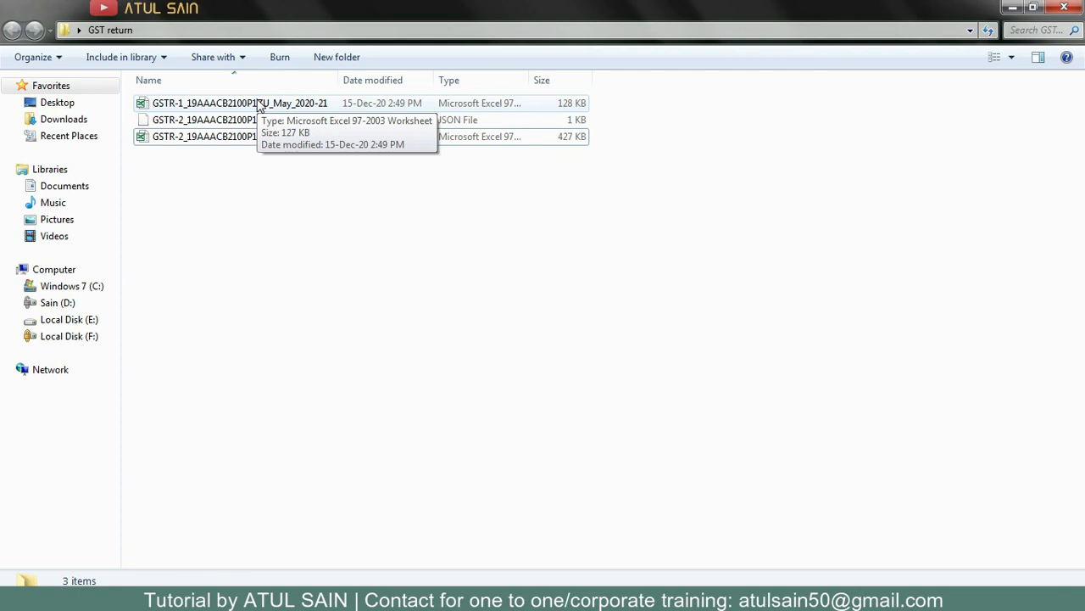
double_click(243, 141)
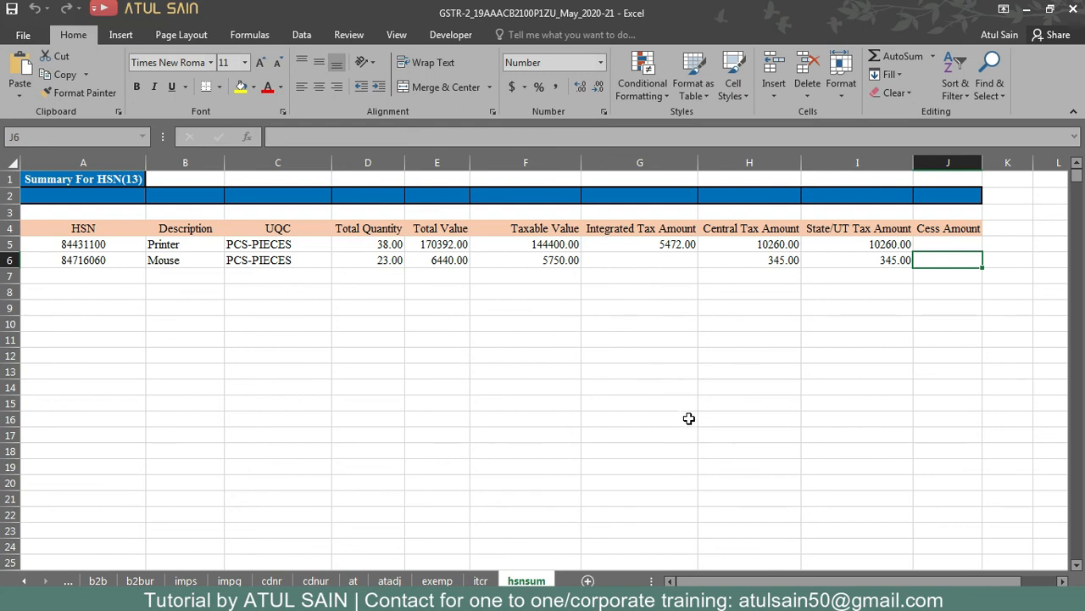
Step: Review the HSN summary and the preceding sheets of the GSTR-2 workbook back to b2b, and close the workbook
drag(122, 226, 458, 278)
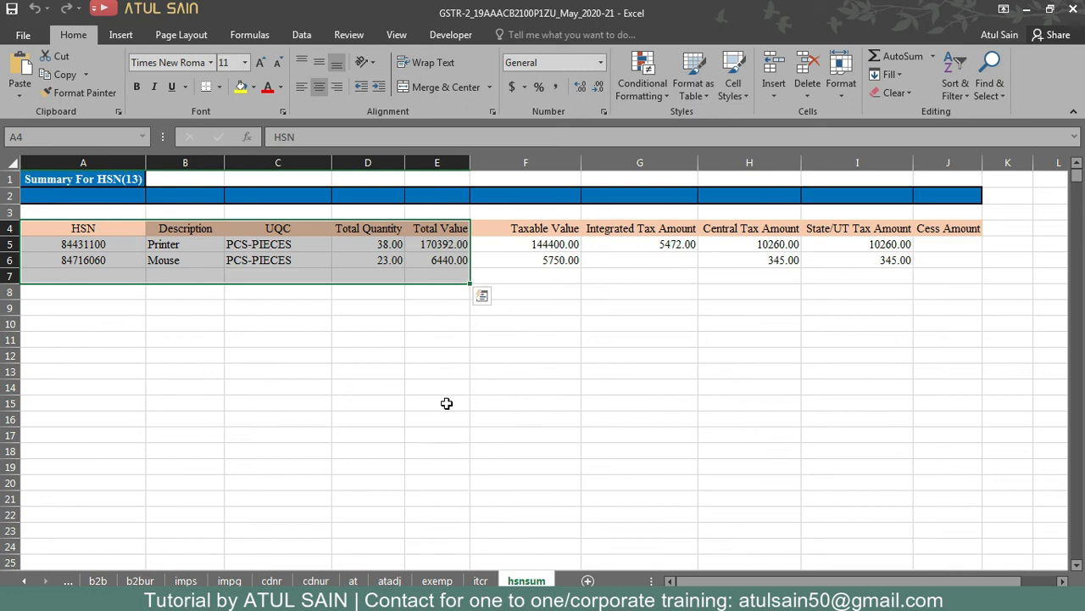
click(481, 580)
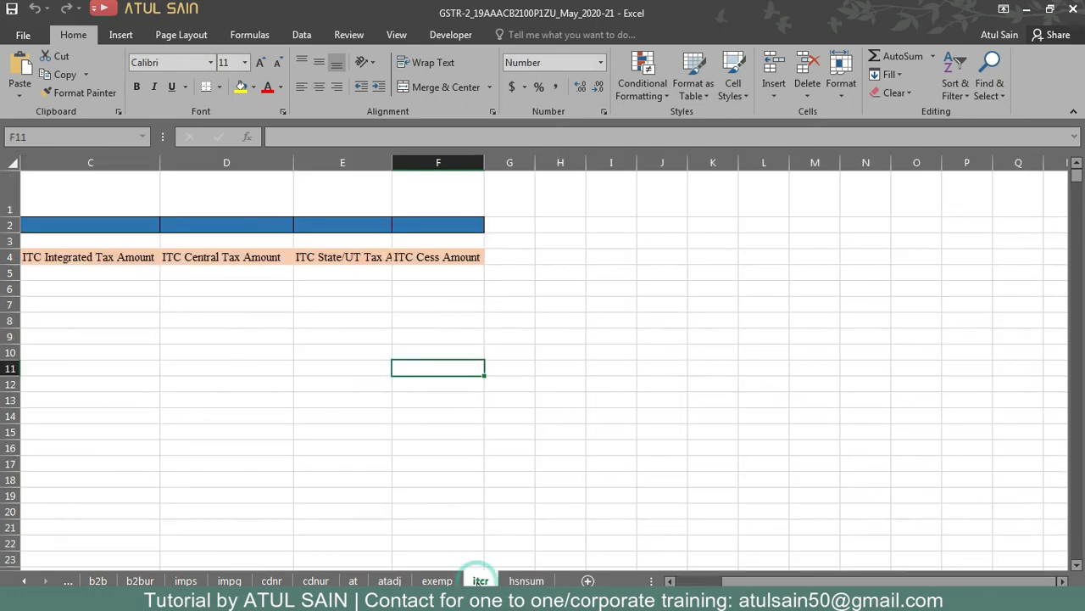
click(434, 580)
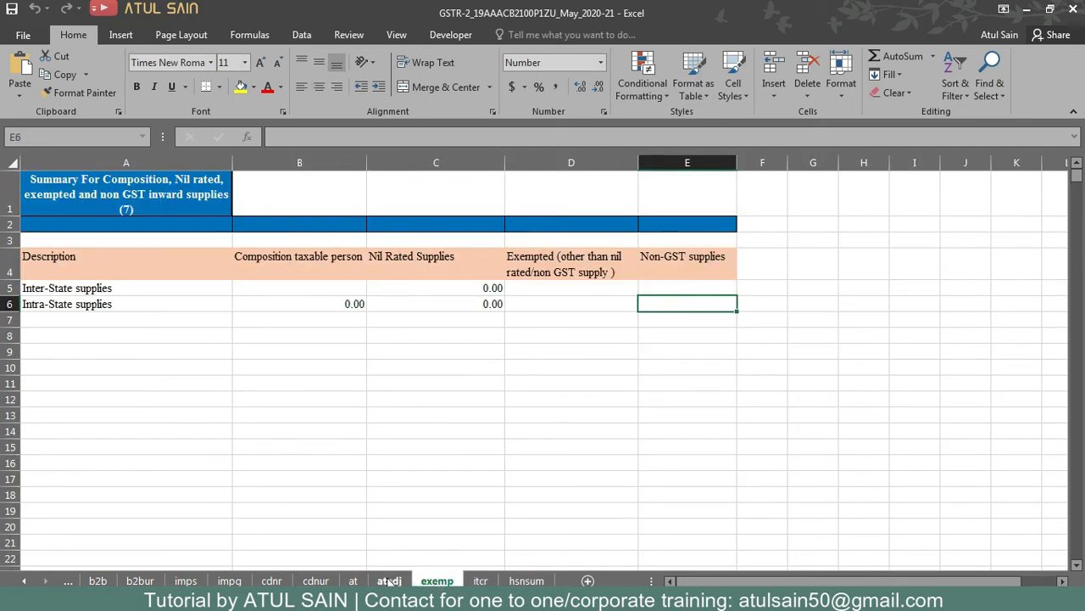
click(388, 580)
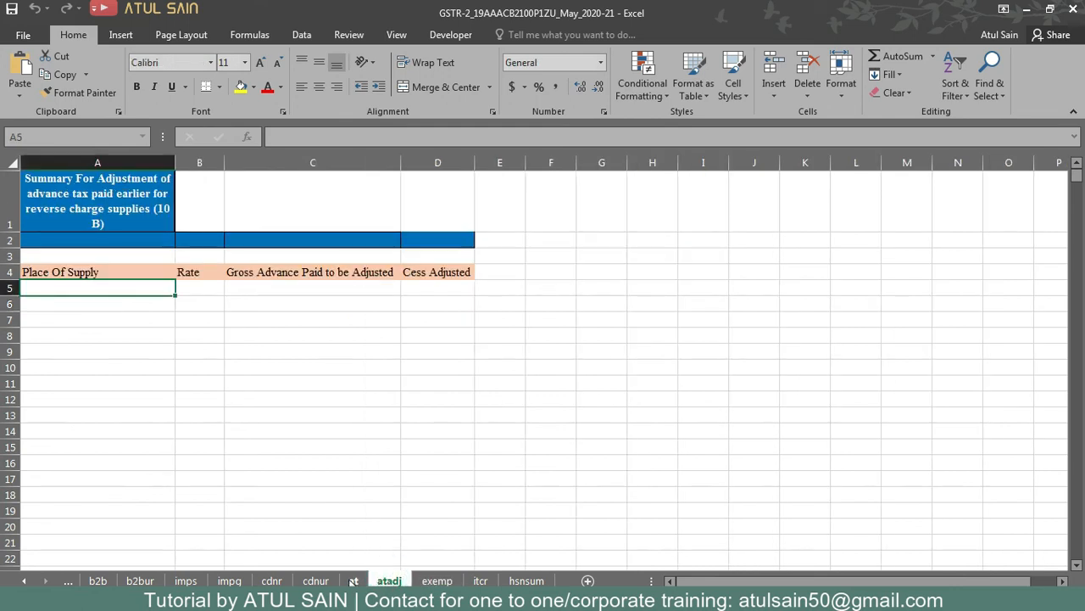
click(353, 580)
click(316, 580)
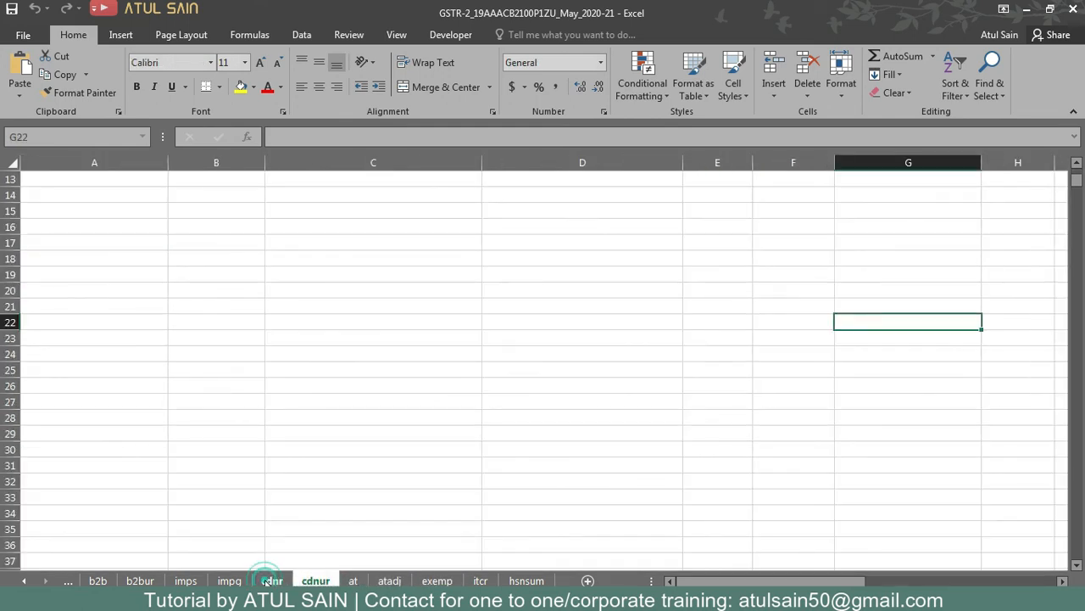
click(272, 580)
click(222, 580)
click(186, 580)
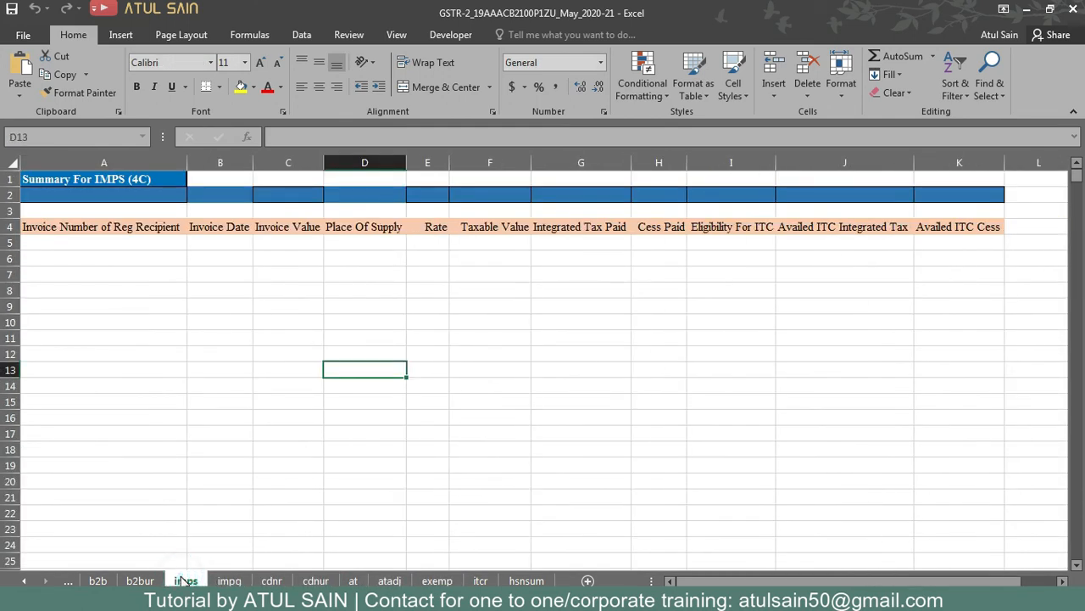
click(141, 580)
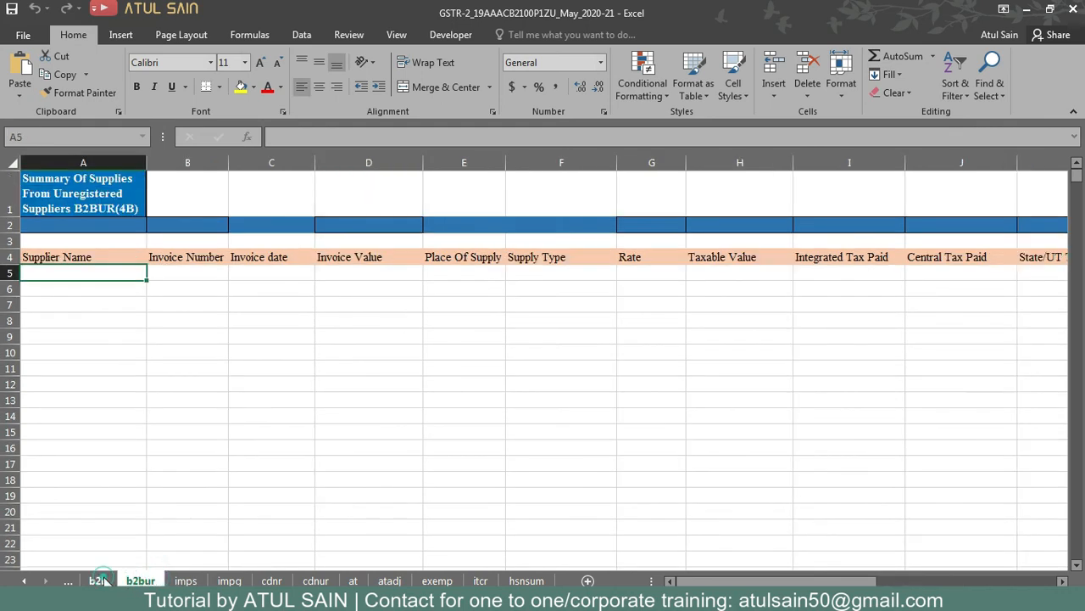
click(98, 580)
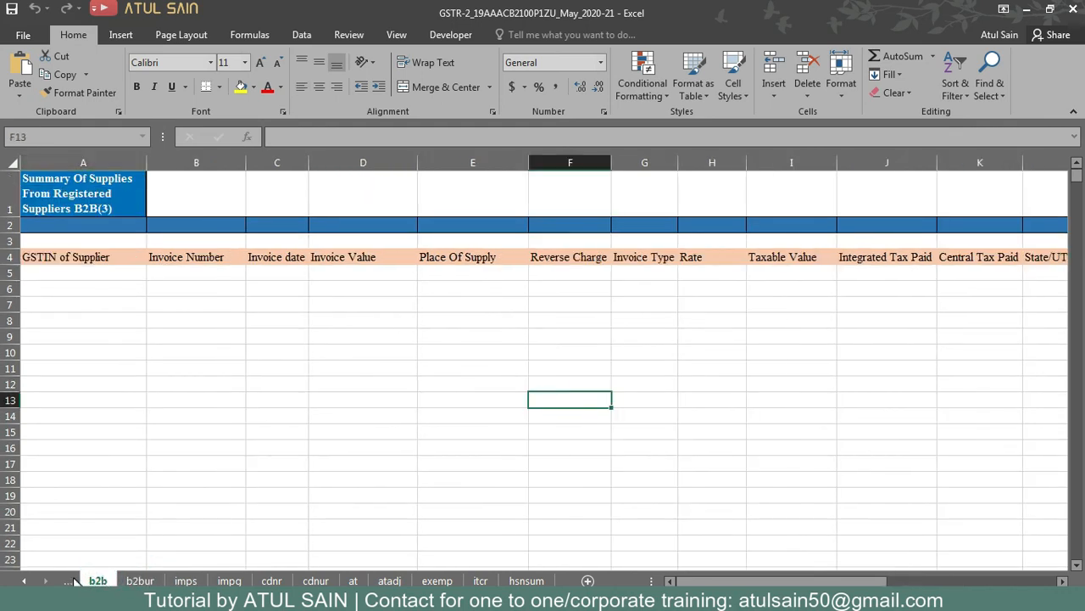
click(69, 580)
click(200, 580)
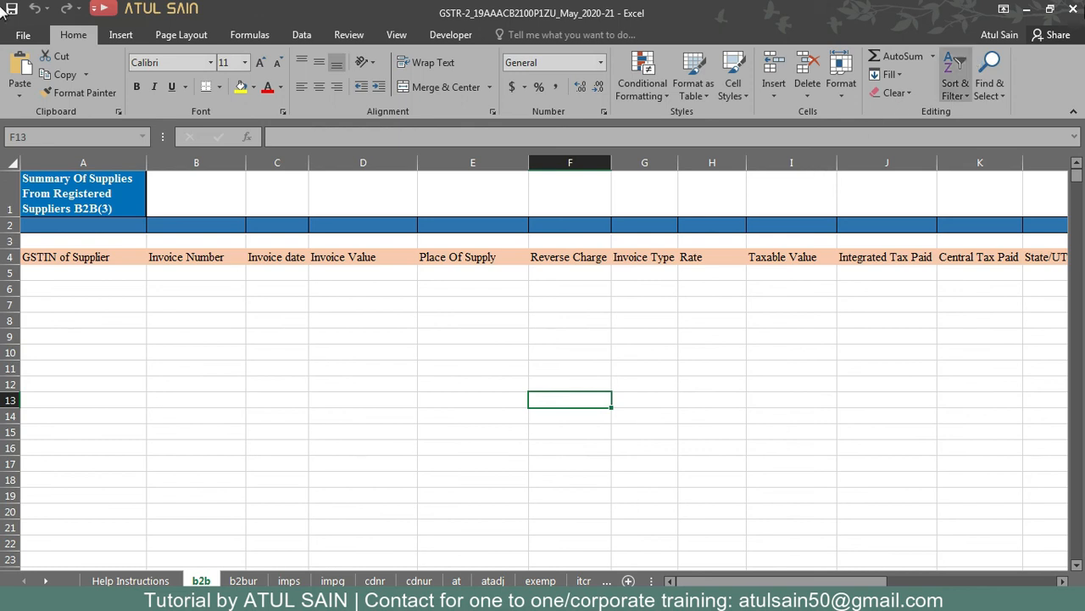
click(1076, 12)
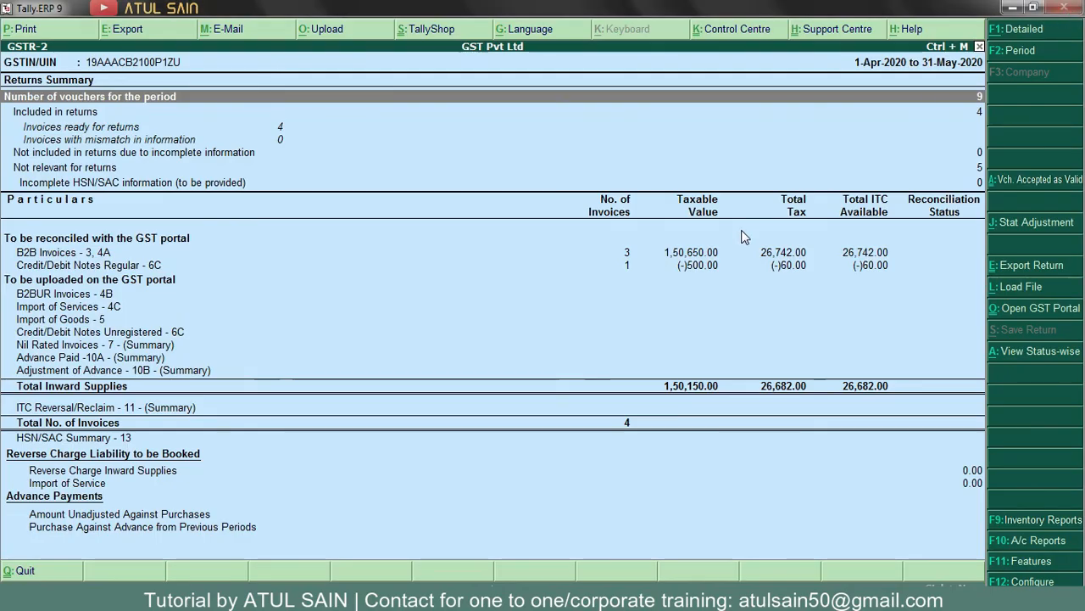
Step: Leave the GSTR-2 return and open Challan Reconciliation from the GST reports
key(Escape)
key(Down)
key(Down)
key(Down)
key(Down)
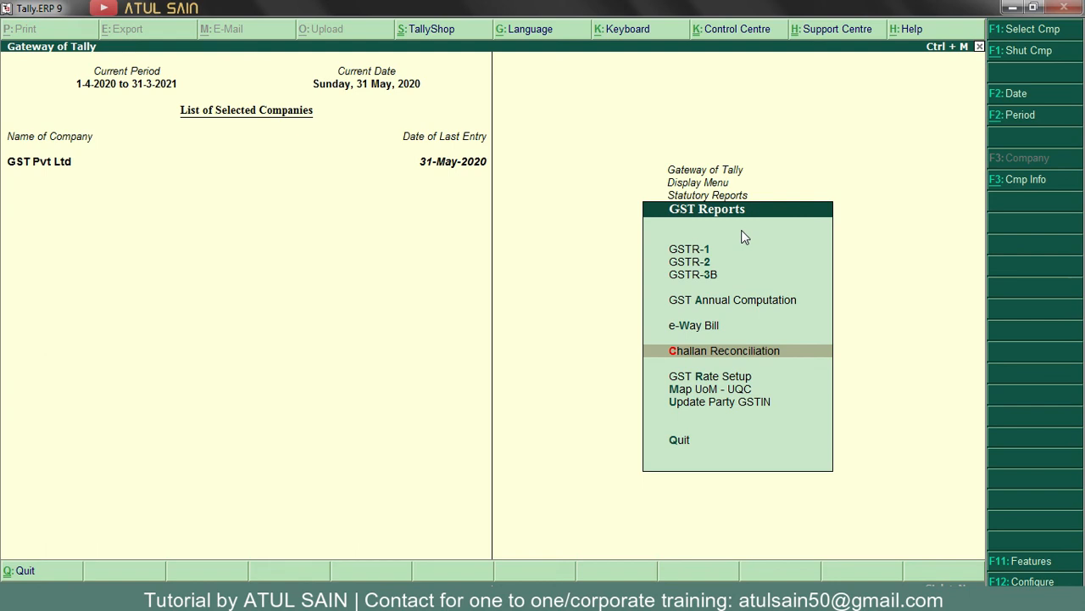
key(Return)
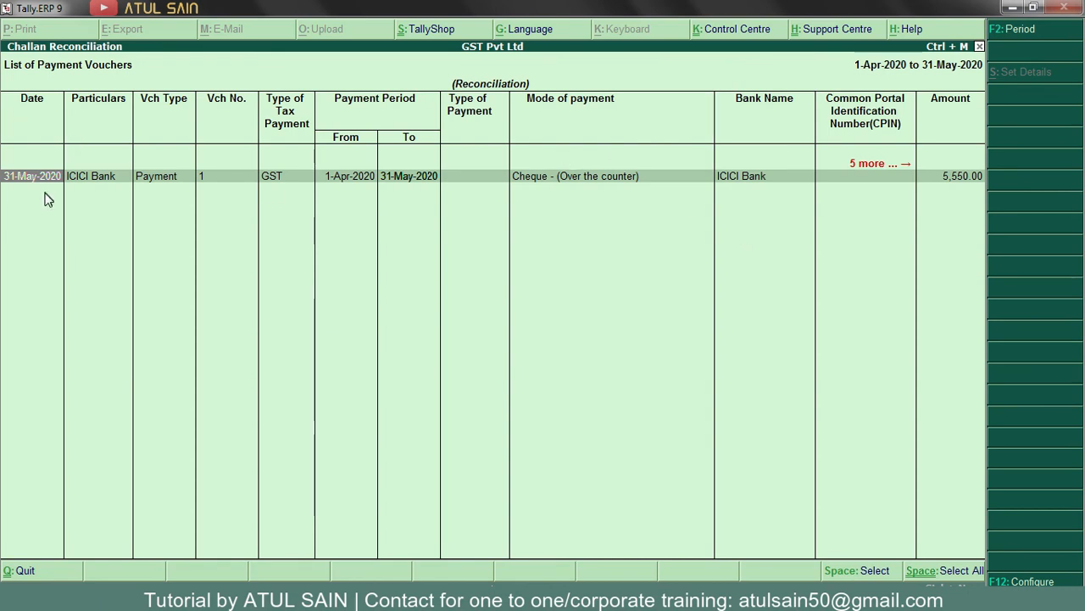
Step: Examine all columns of the ICICI Bank GST payment voucher, from the tax payment type through the instrument details to the amount
key(Right)
key(Right)
key(Right)
key(Right)
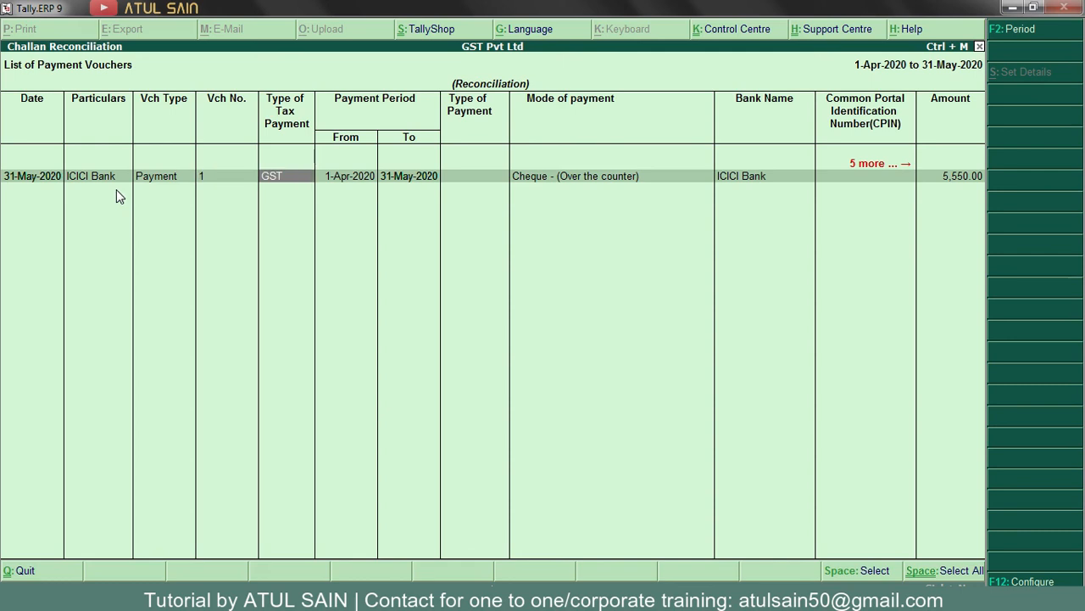
key(Right)
key(Right)
key(Right)
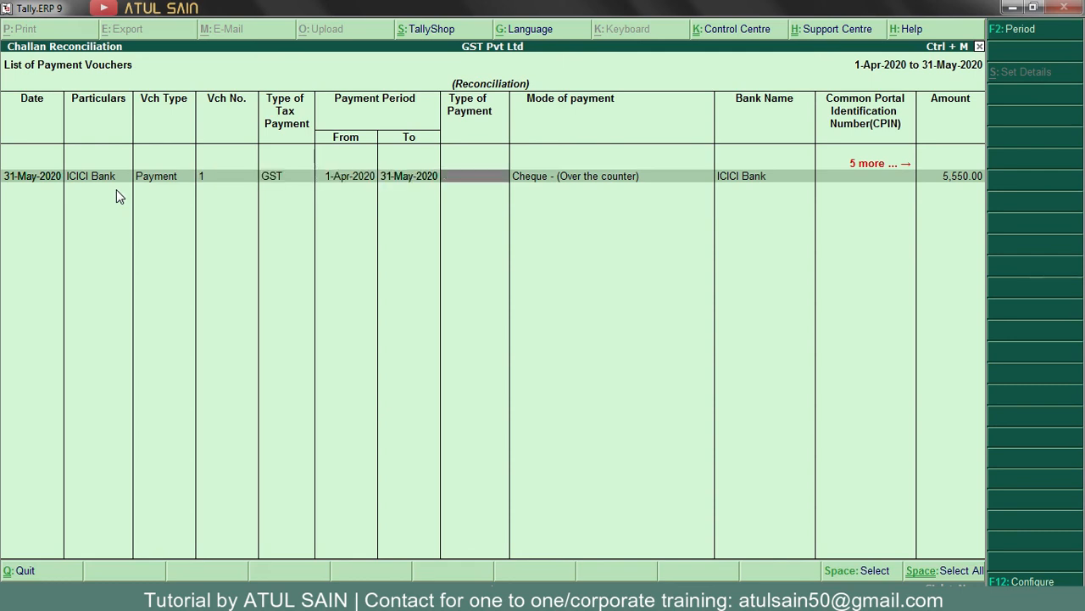
key(Right)
key(Right)
key(Right)
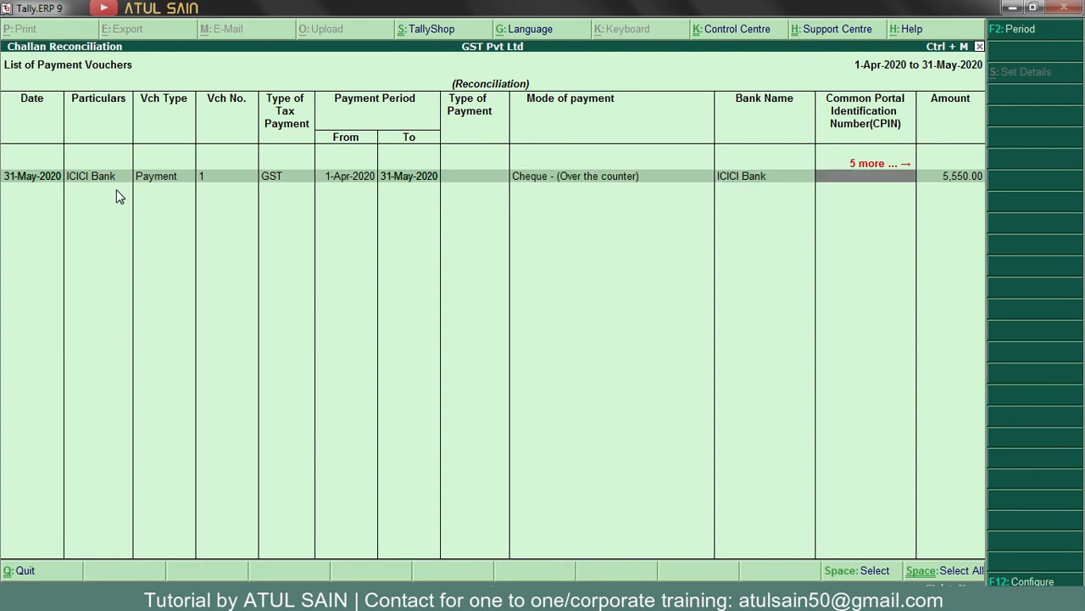
key(Right)
key(Right)
key(Right)
key(Right)
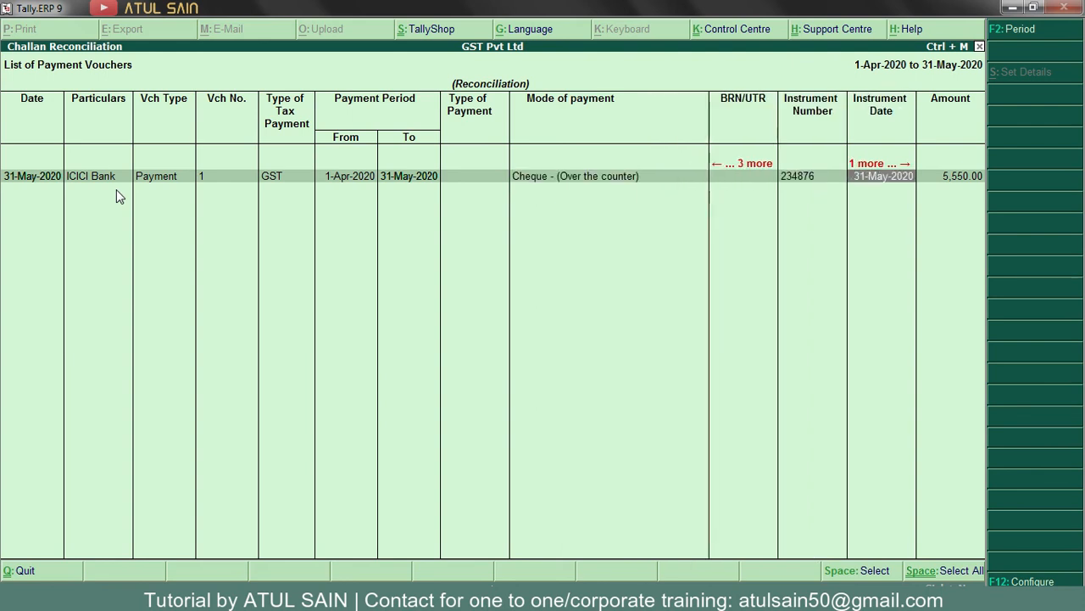
key(Right)
key(Right)
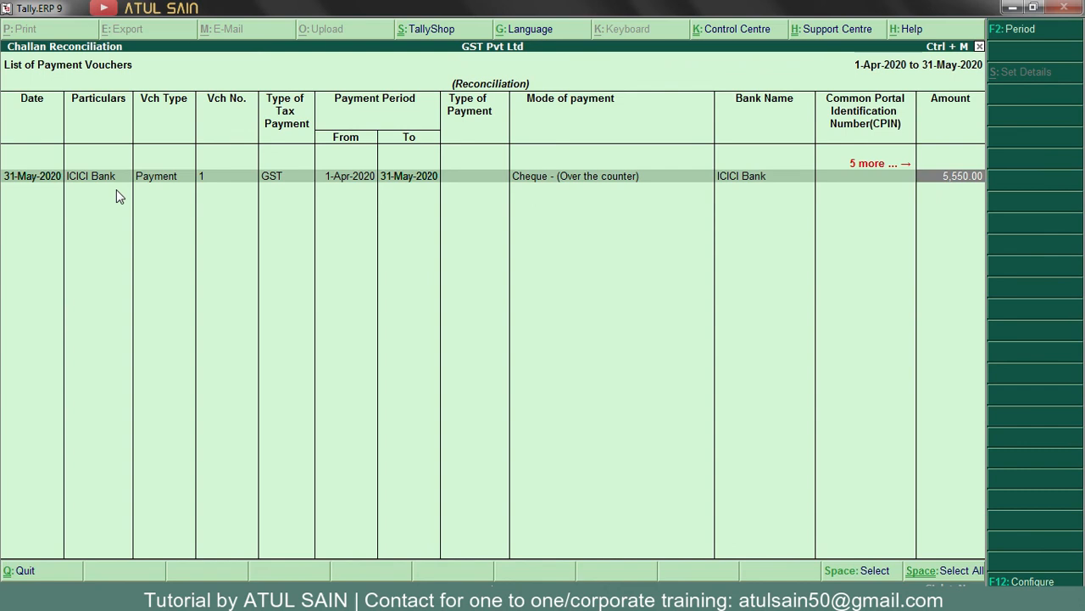
Step: Select the ICICI Bank payment voucher and set its statutory payment mode to Cheque - (Over the counter), keeping the period 1-Apr-2020 to 31-May-2020
key(space)
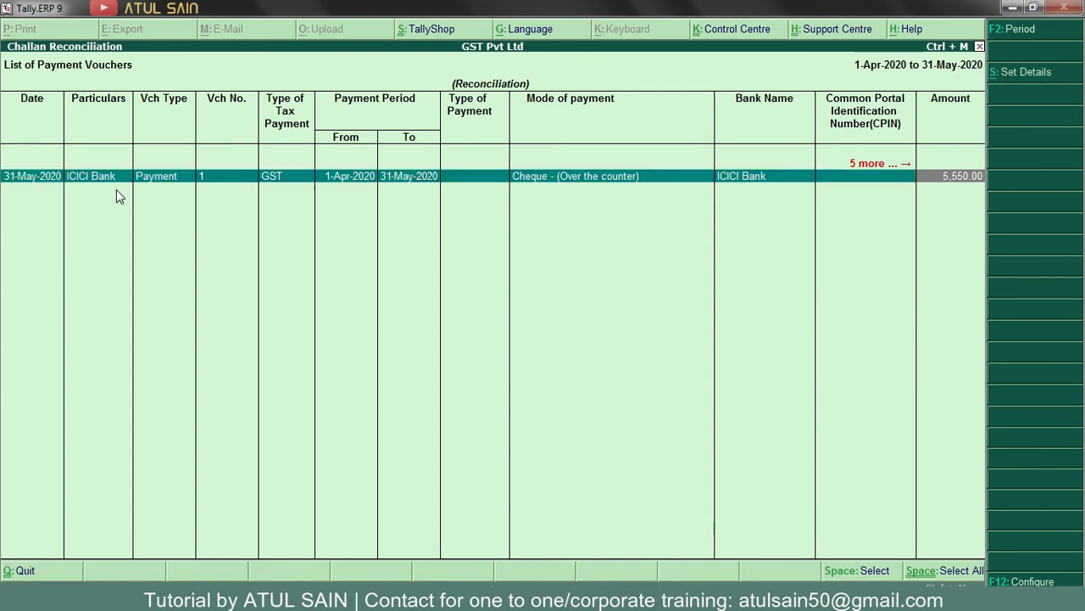
key(alt+s)
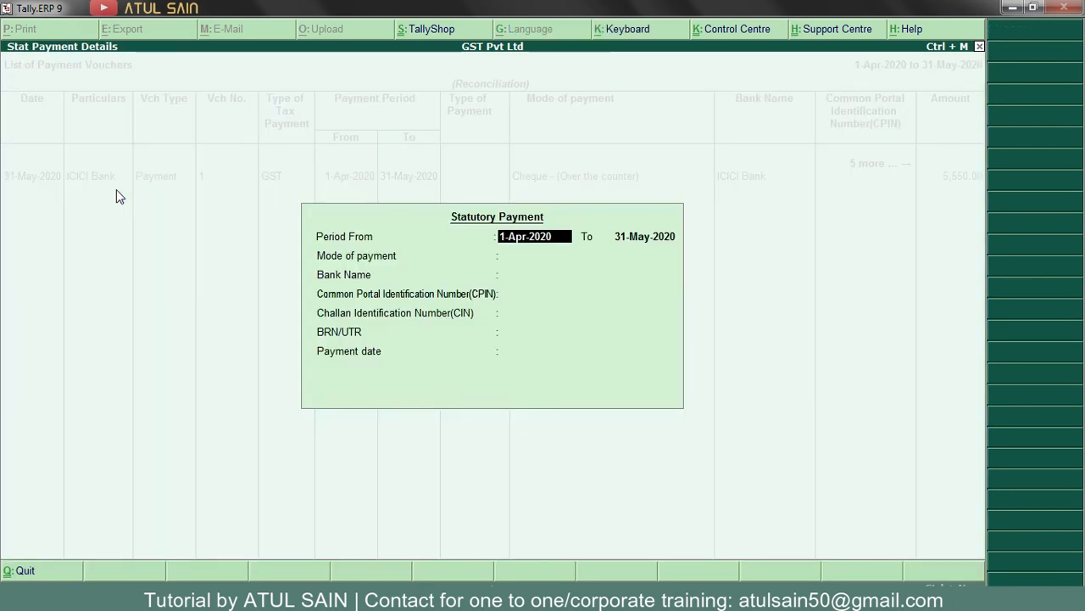
key(Return)
key(Return)
key(Down)
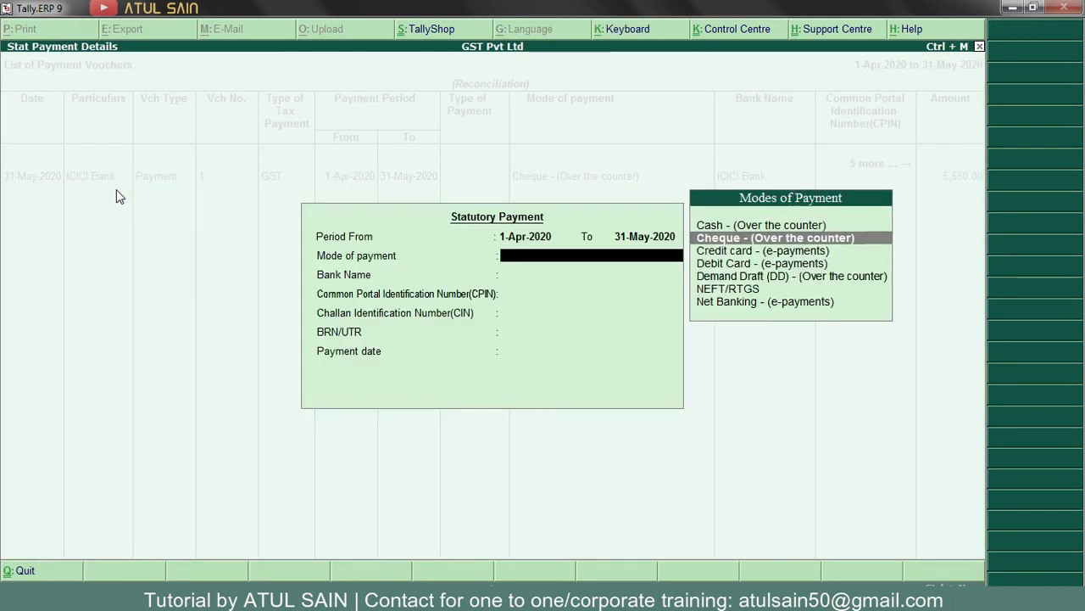
key(Return)
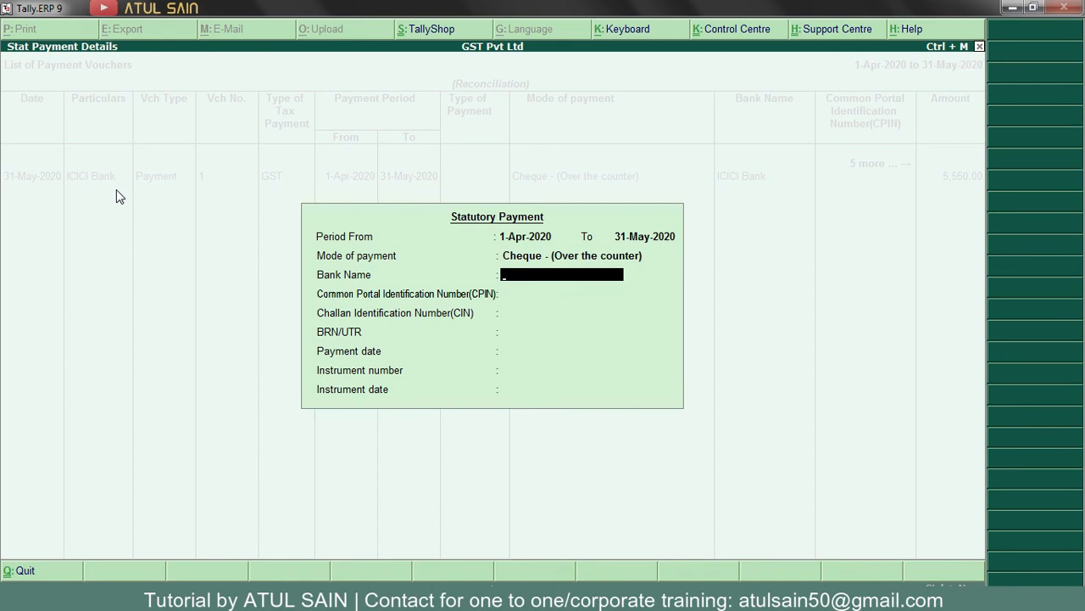
Step: Complete the payment details with bank ICICI Bank, payment date 31-May-2020, instrument number 234786 and instrument date 31.5, leaving CPIN, CIN and BRN/UTR blank
text(ICICI Bank)
key(Return)
key(Return)
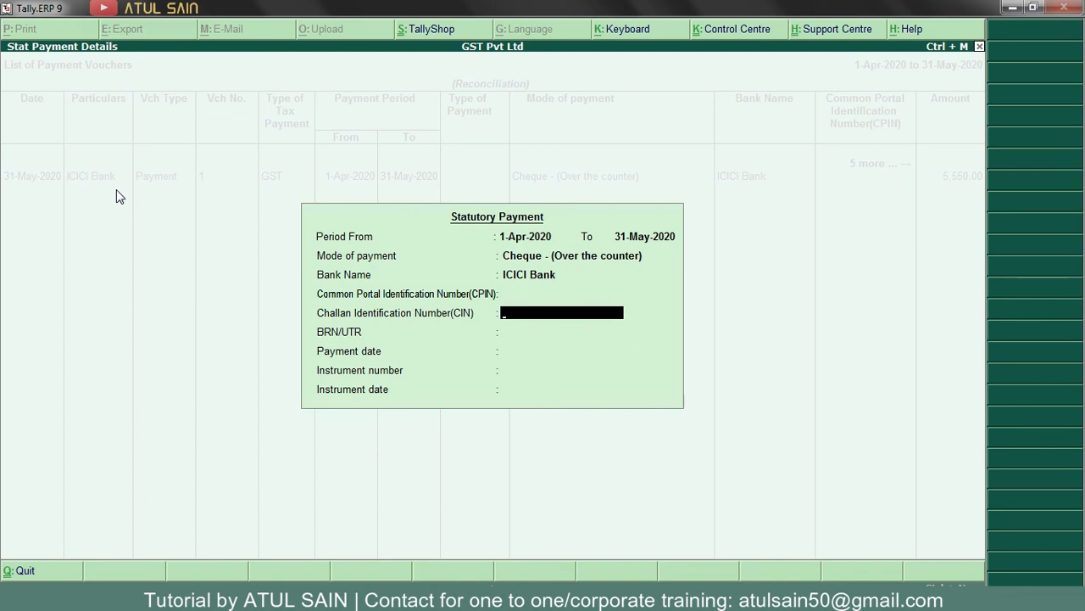
key(Return)
key(Return)
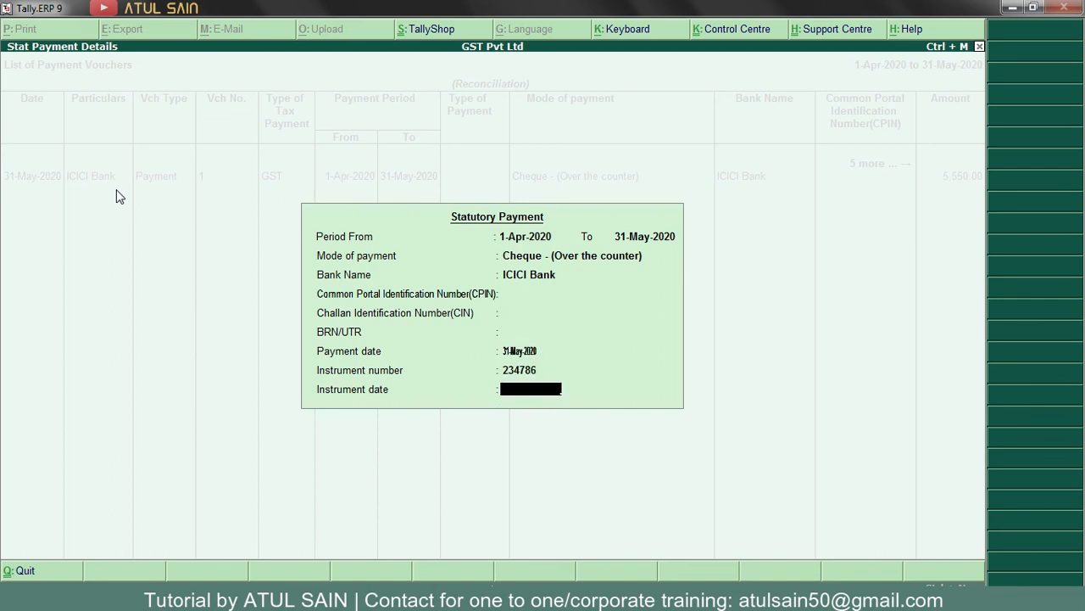
text(31.5)
key(Return)
key(Return)
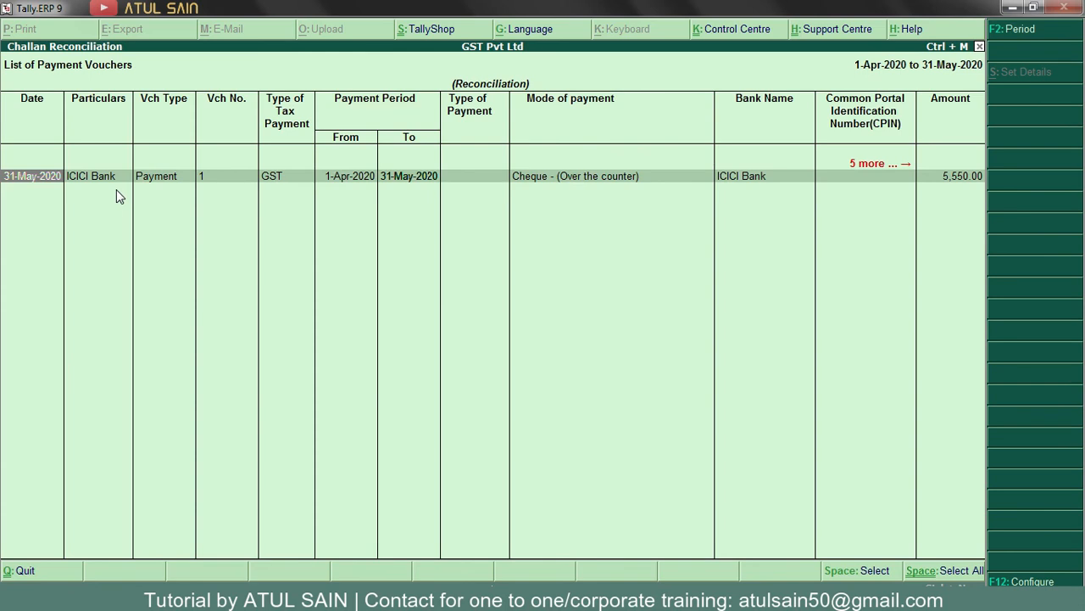
Step: Reopen the payment voucher's statutory details without changing them, and leave Challan Reconciliation for the Statutory Reports menu
key(space)
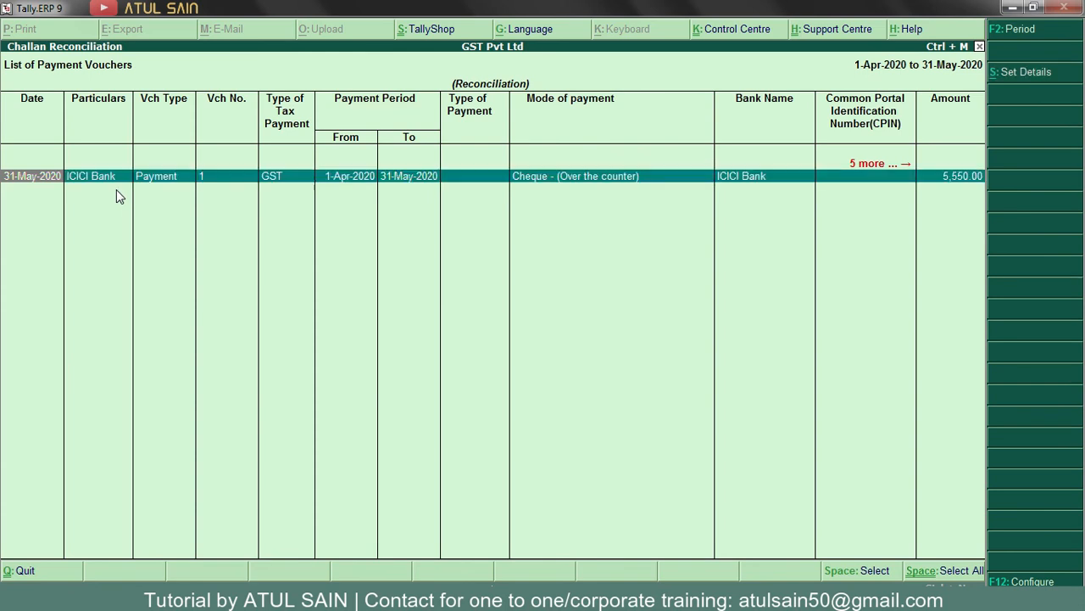
key(alt+s)
key(Escape)
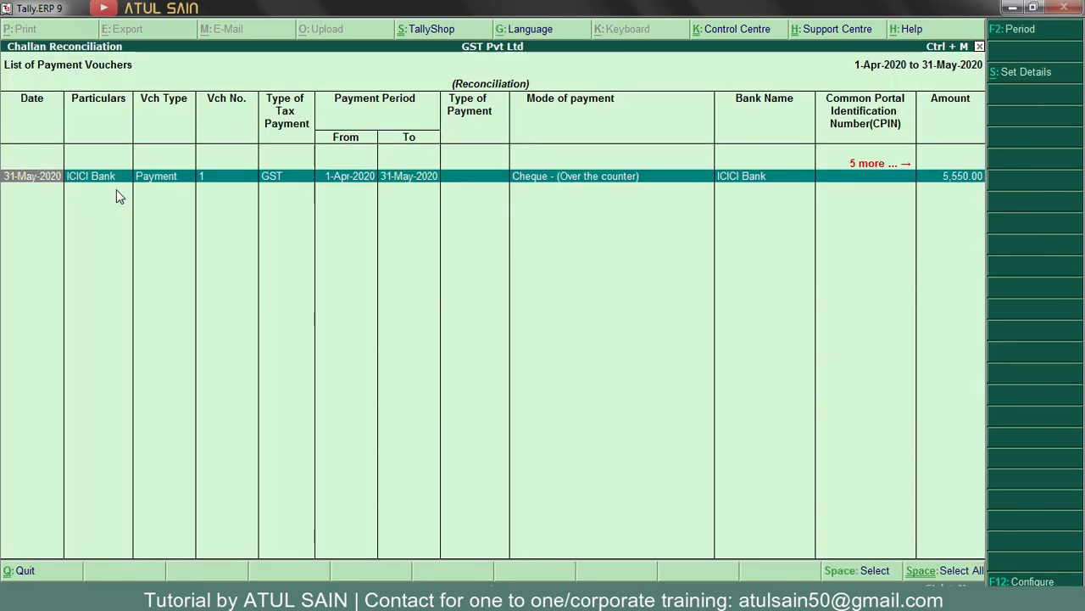
key(Escape)
key(Escape)
key(Escape)
key(Escape)
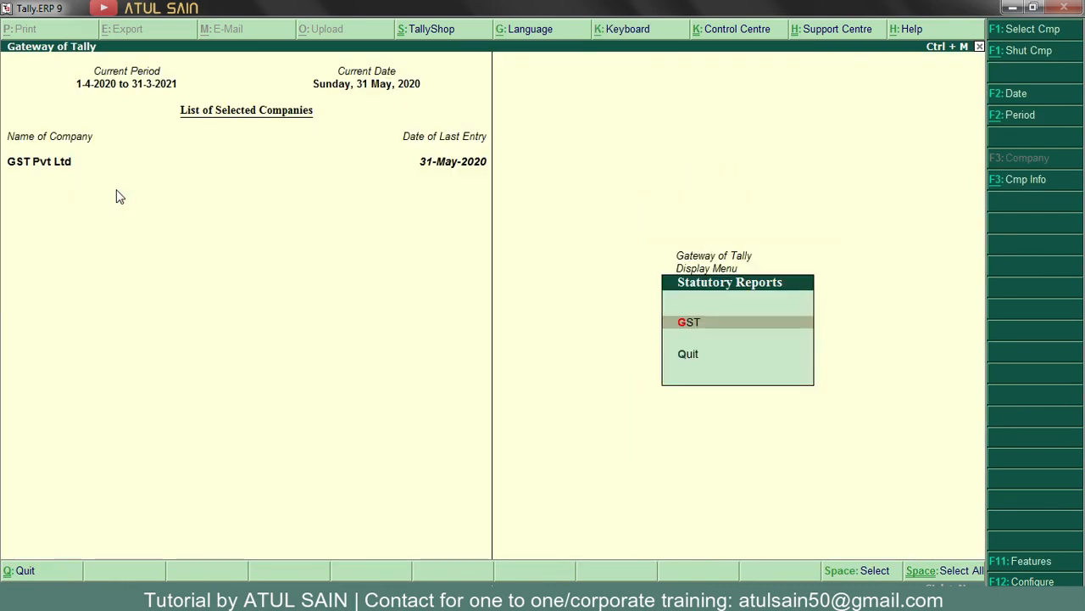